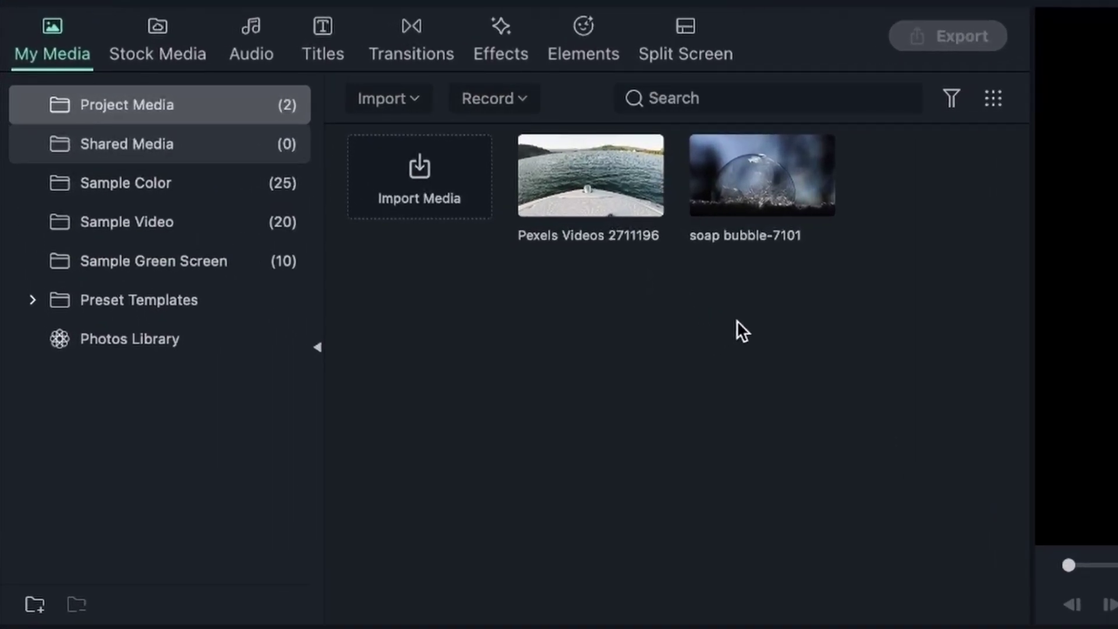
Step: Download the cloudy sea ship stock clip, stack a second copy on track 2, and hide track 2
left_click(172, 46)
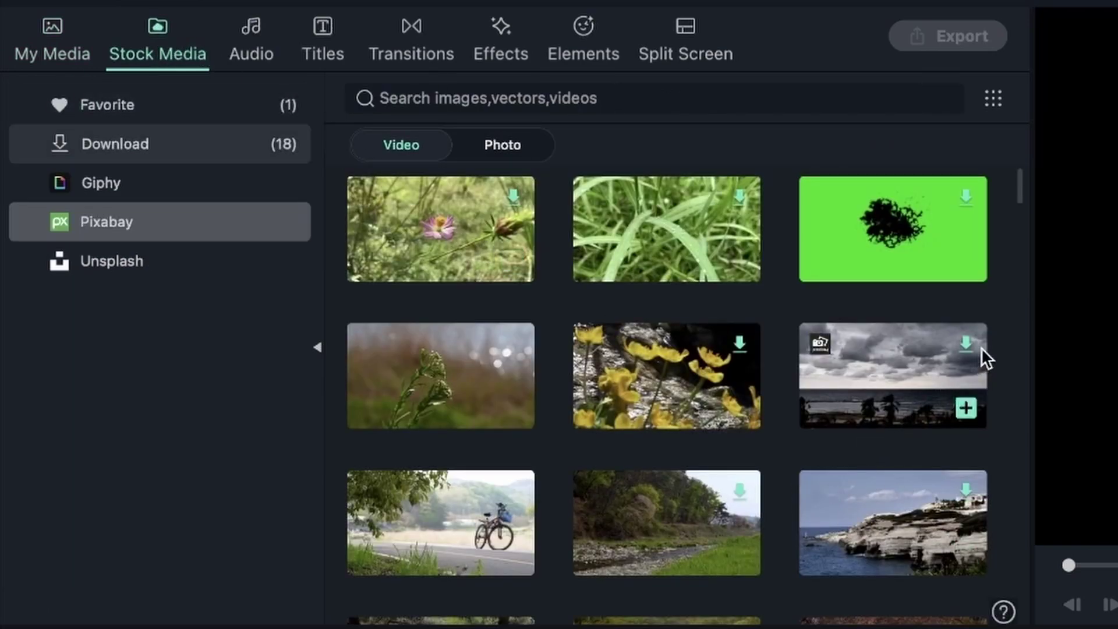
left_click(966, 342)
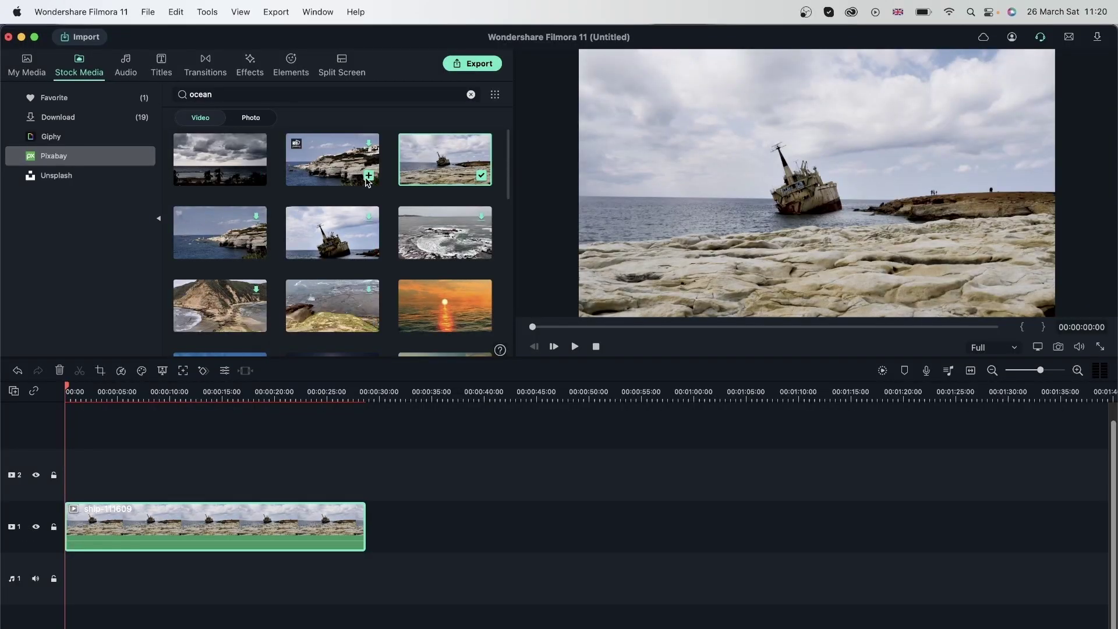
left_click_drag(415, 185, 65, 477)
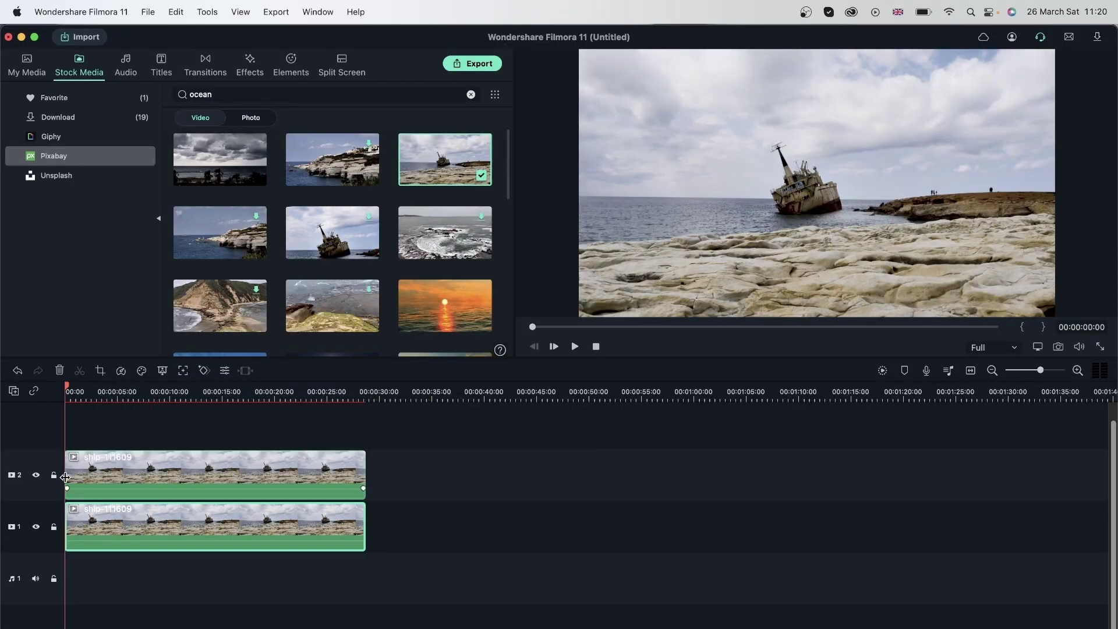
left_click(36, 475)
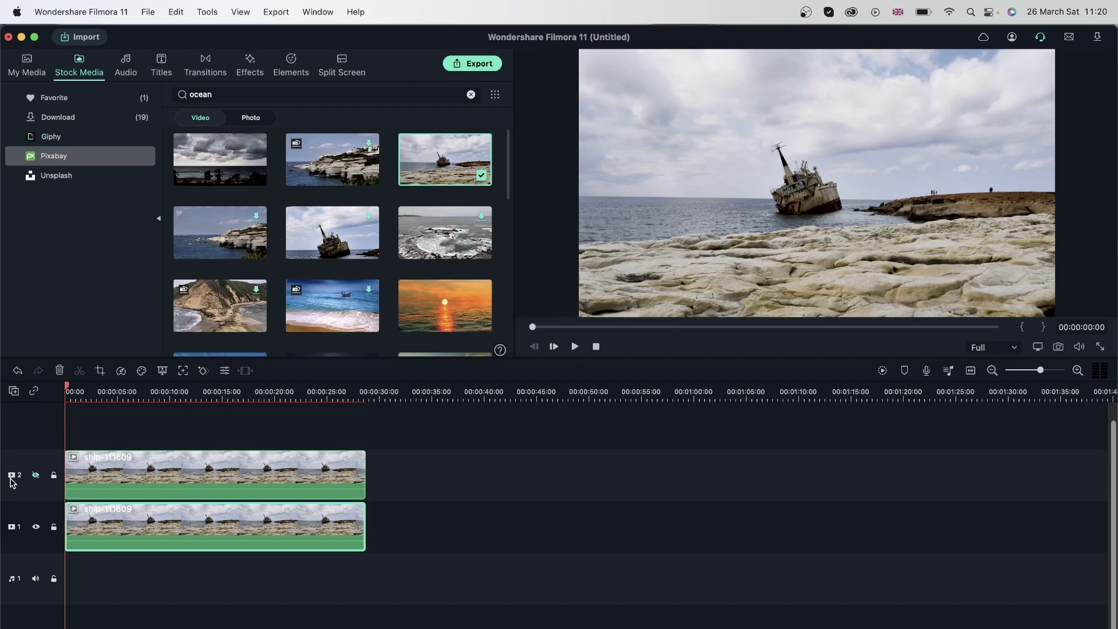
Step: Add an empty third video track, undo an accidental clip deletion, then remove the extra track
left_click(14, 391)
left_click(23, 395)
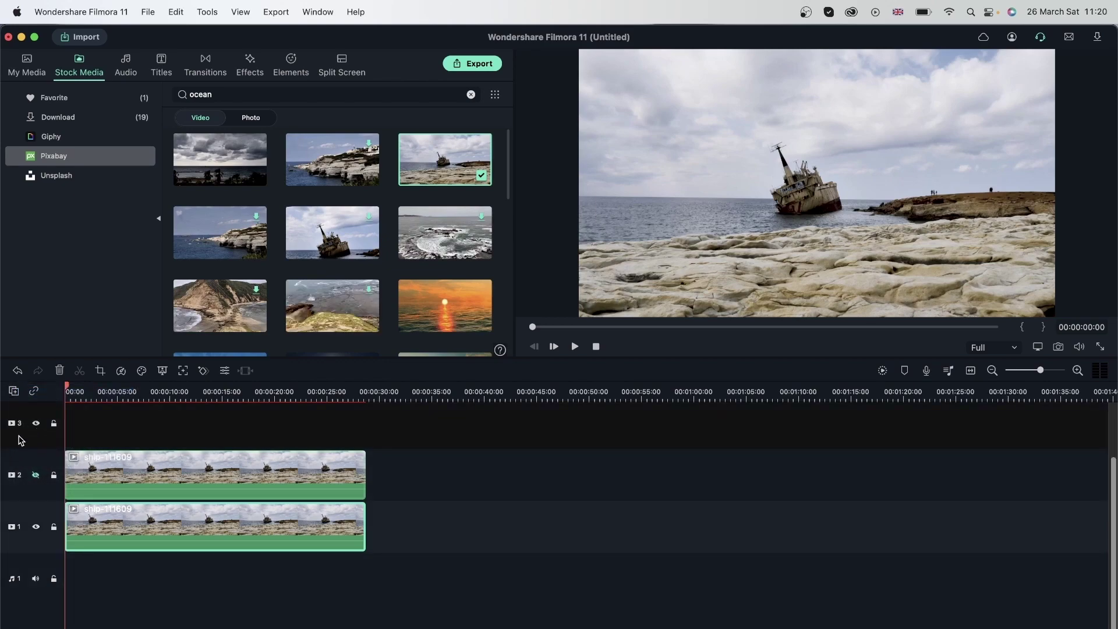
left_click(59, 371)
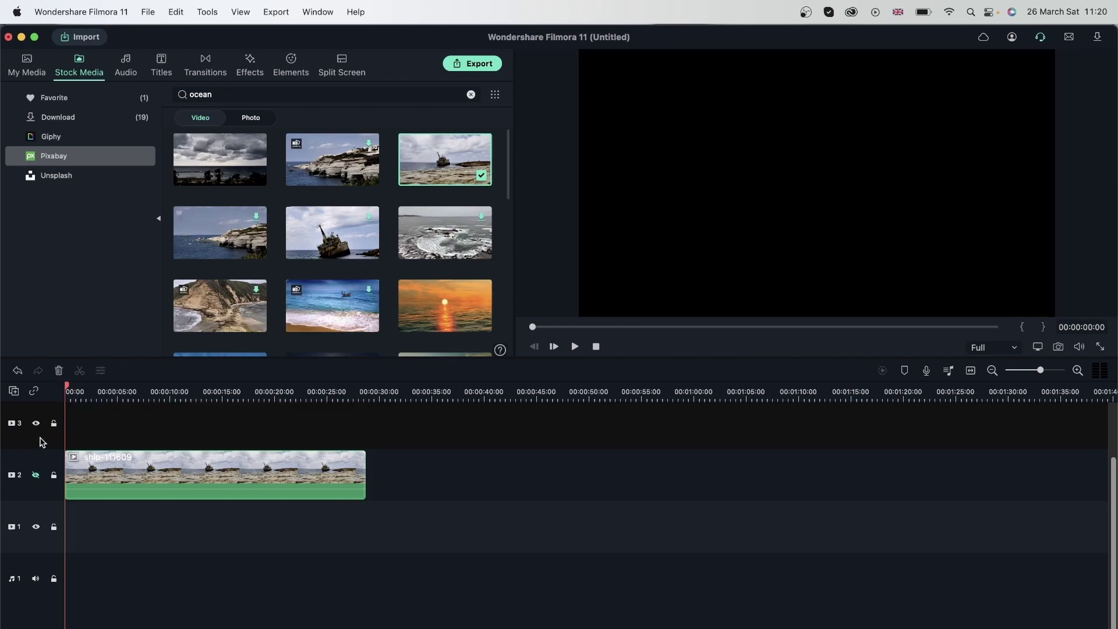
key("super+z")
left_click(58, 370)
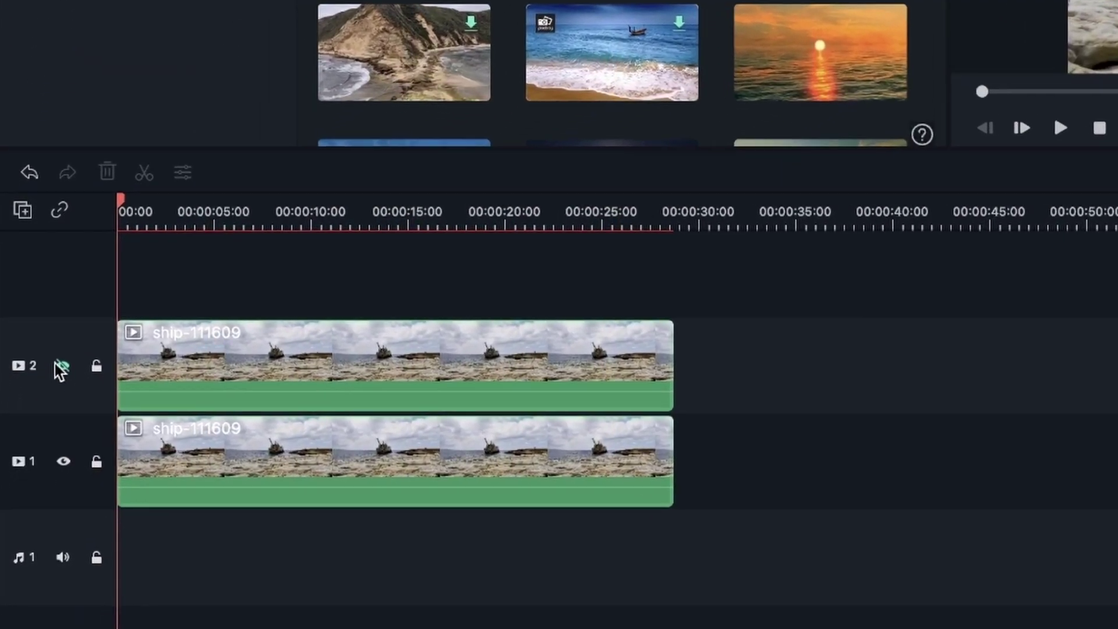
Step: Select the ship-111609 clip on video track 1
left_click(217, 422)
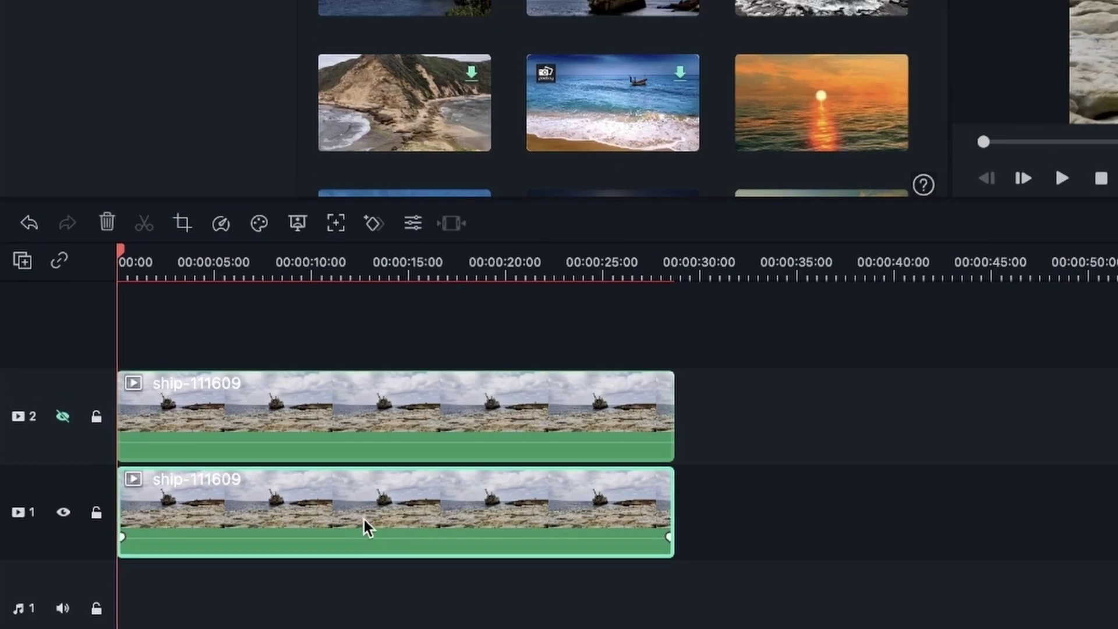
Step: Open the track 1 ship clip's video properties and switch on Auto Enhance
double_click(373, 474)
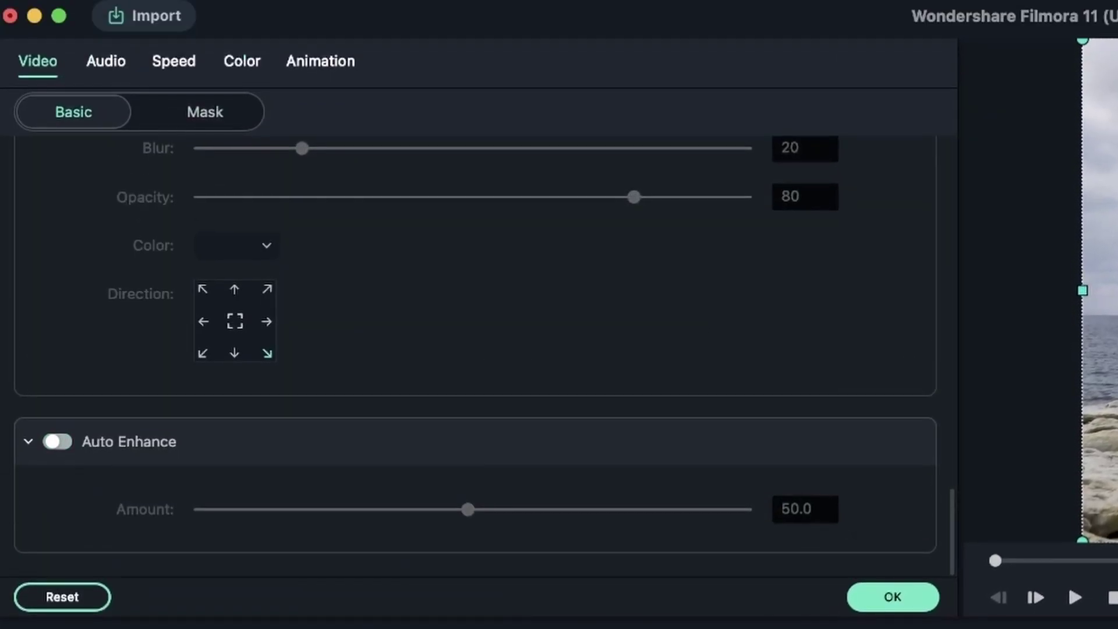
scroll(291, 349, "up", 5)
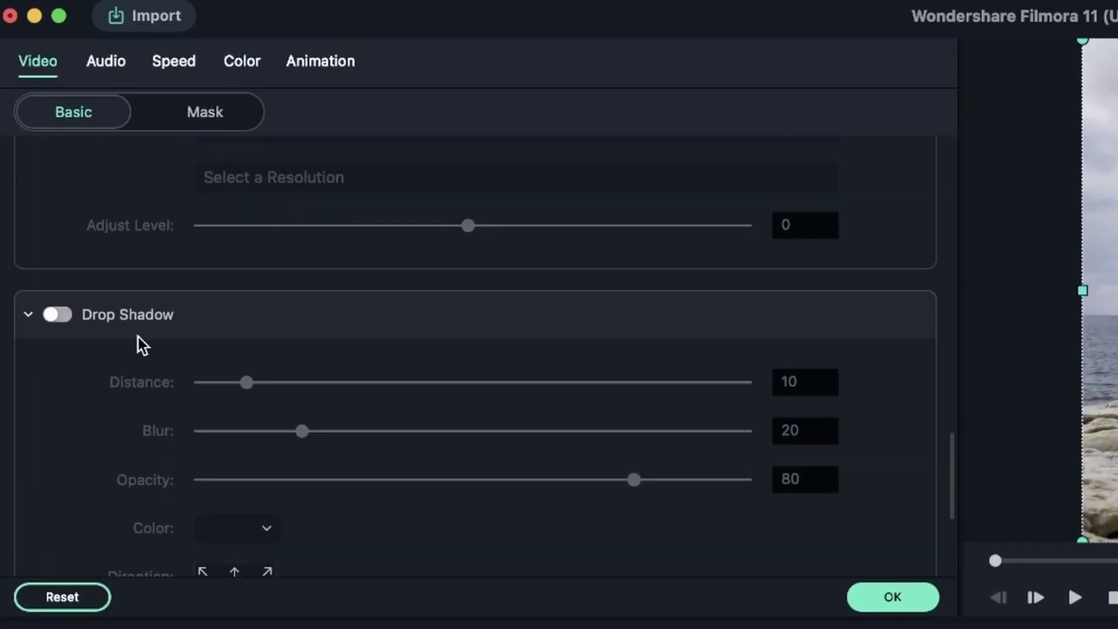
scroll(145, 347, "down", 5)
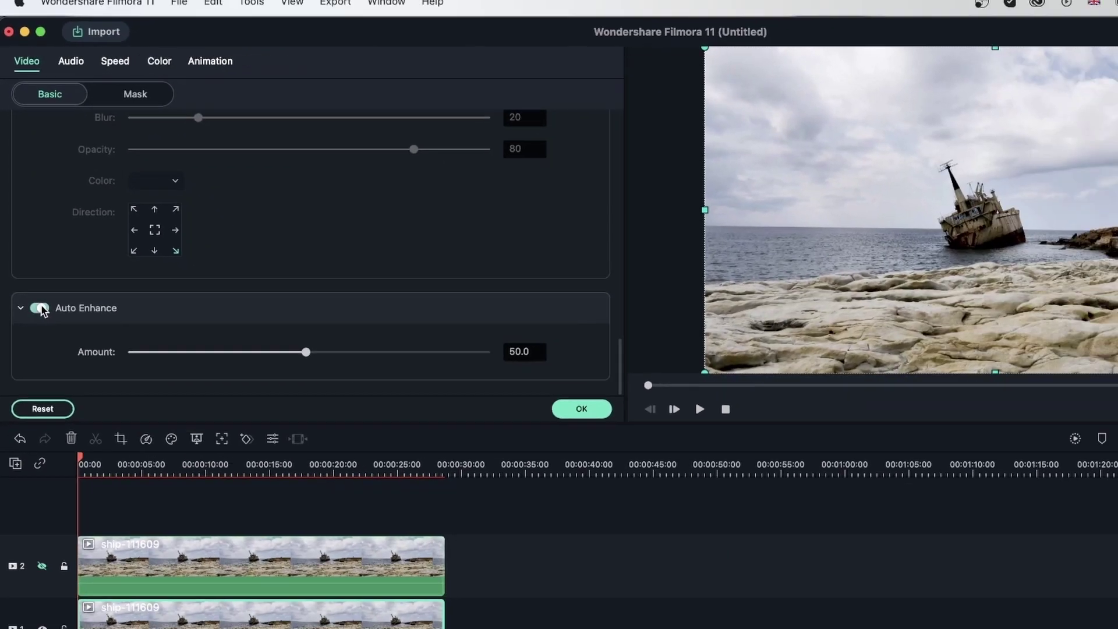
left_click(58, 442)
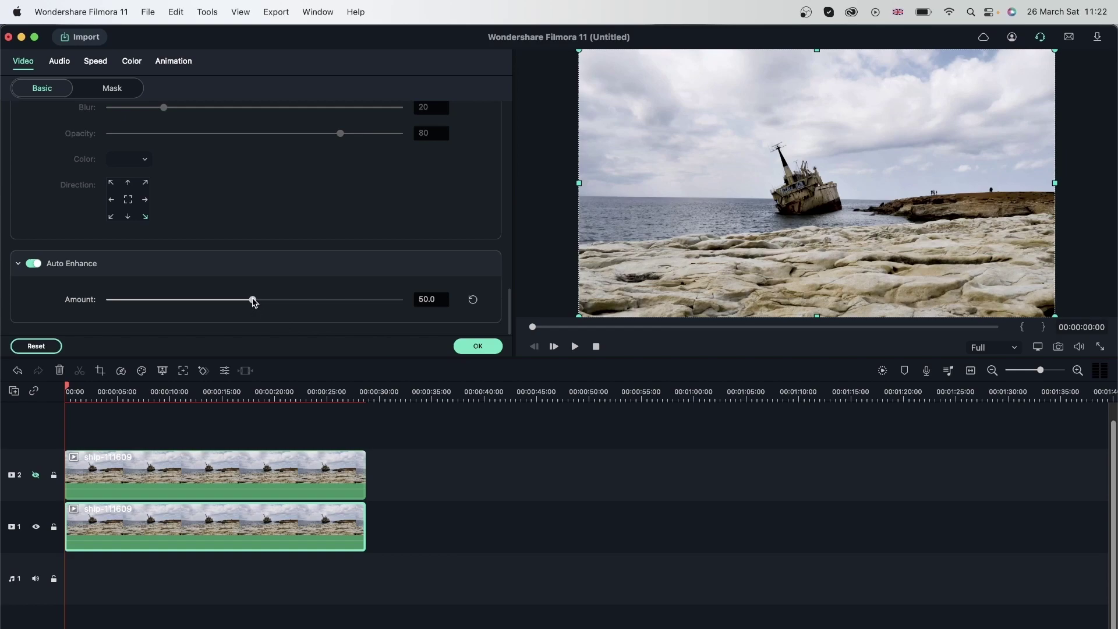
Step: Sweep the Auto Enhance Amount from 0 to 100 against hidden track 2, settling near 79.1
left_click_drag(252, 300, 88, 315)
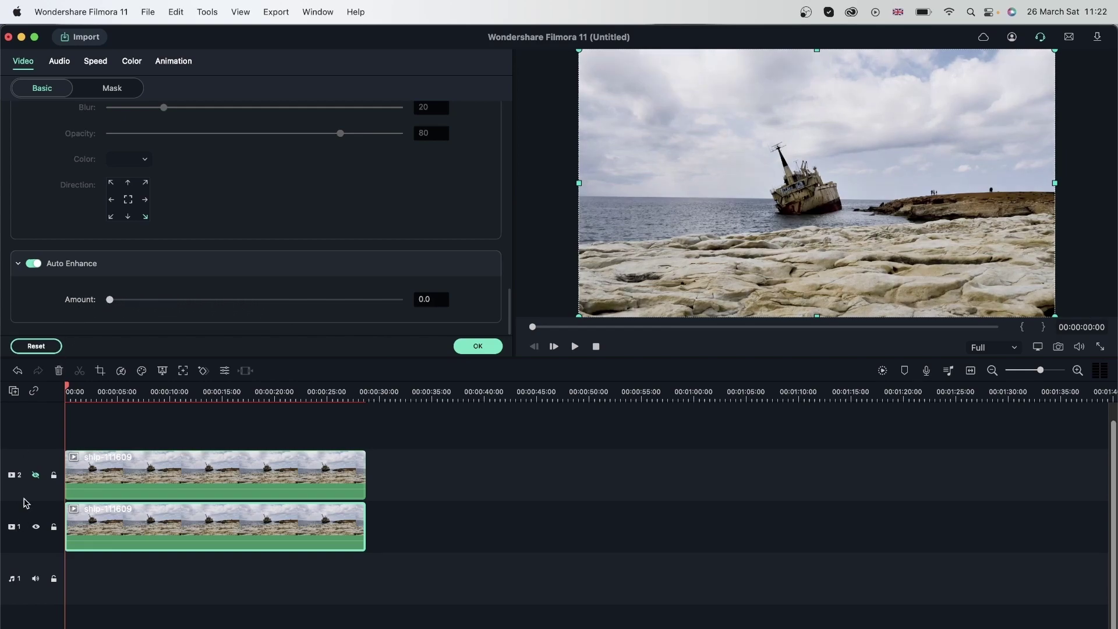
left_click(36, 475)
left_click(35, 475)
left_click(36, 475)
left_click_drag(360, 300, 399, 299)
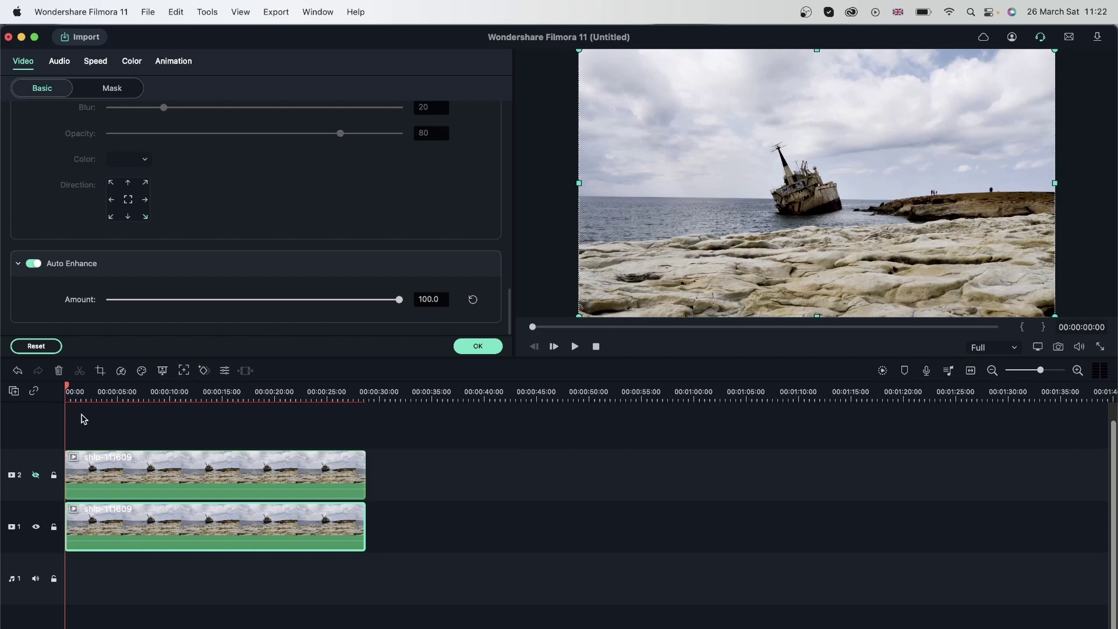
left_click(36, 475)
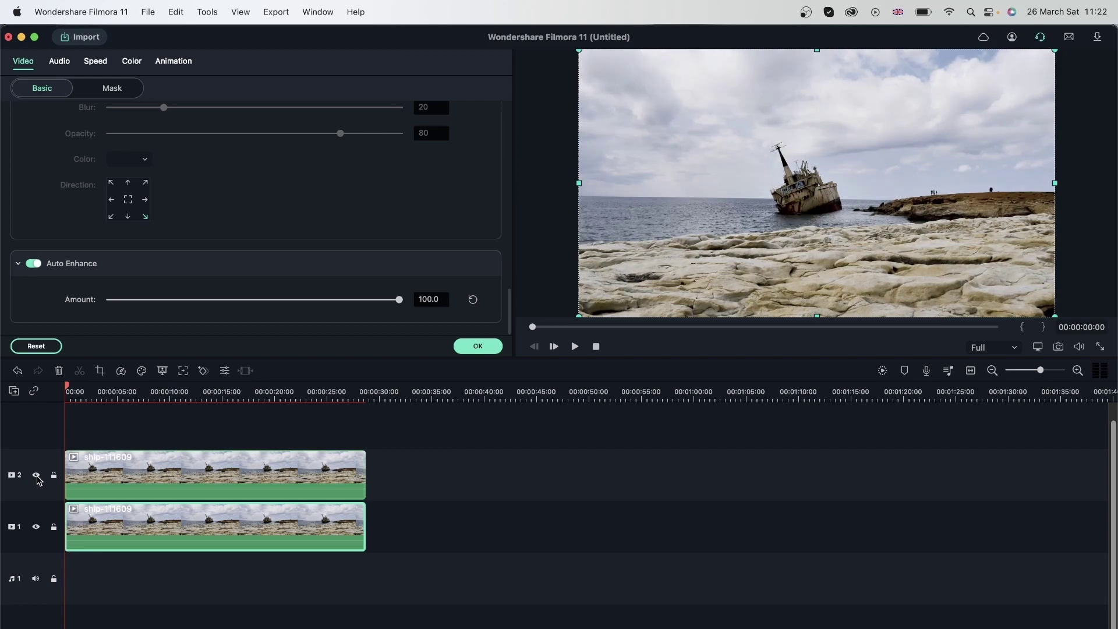
left_click(36, 475)
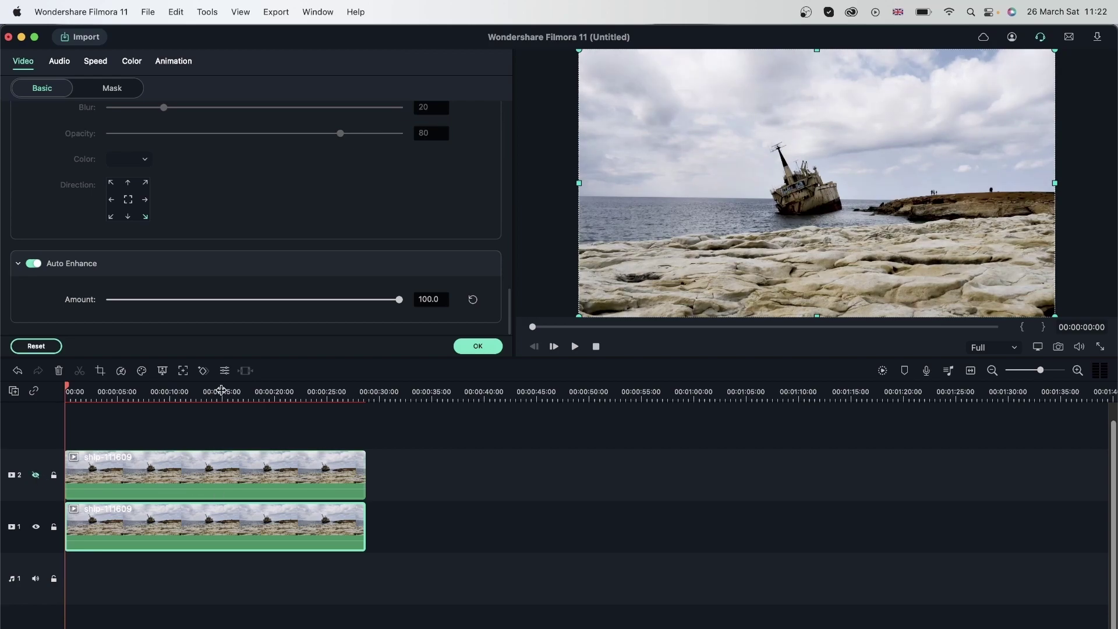
left_click_drag(399, 300, 338, 327)
Step: Toggle Auto Enhance off and on to compare the enhanced ship clip with the original
left_click(38, 265)
left_click(33, 266)
left_click(33, 265)
left_click(33, 265)
Step: Reset the Amount to 50.0 and all video settings to defaults, then close the properties
left_click(474, 301)
left_click(36, 347)
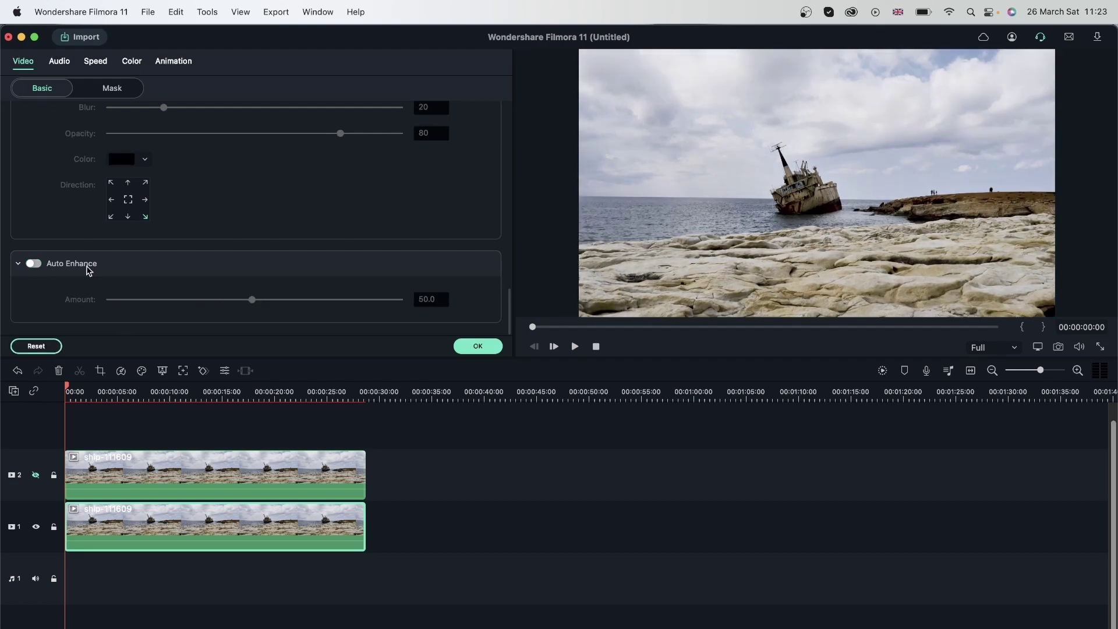
left_click(191, 482)
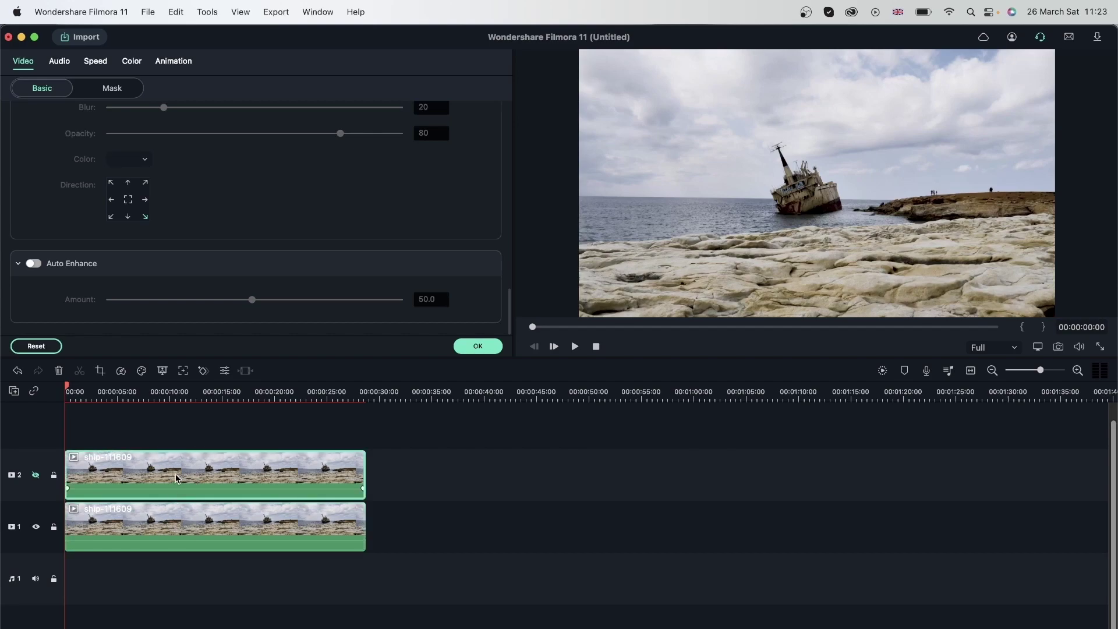
left_click(480, 347)
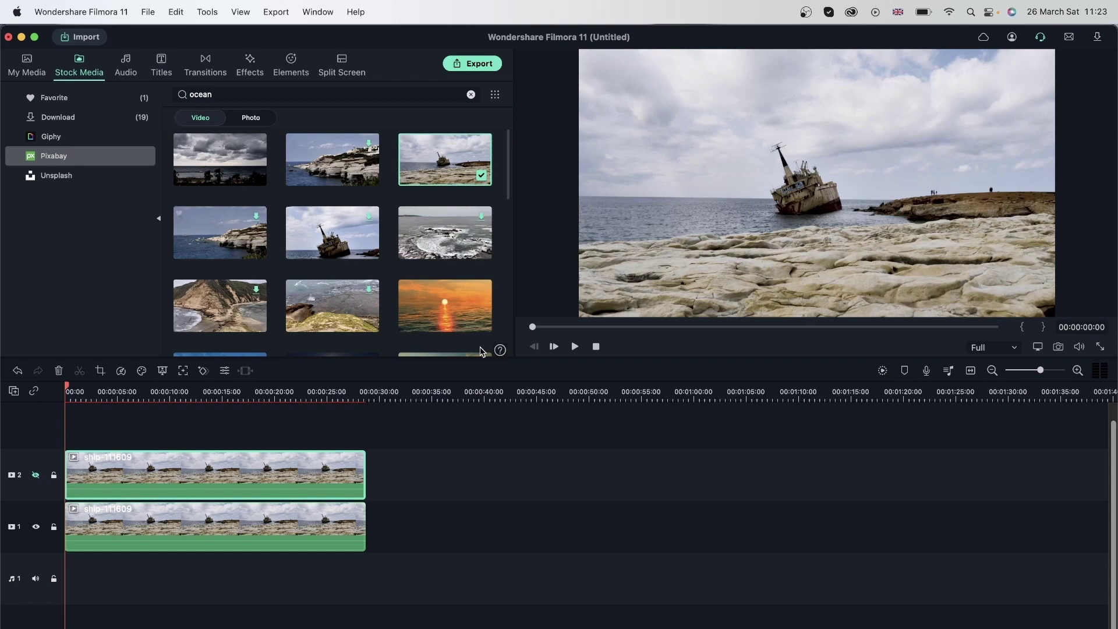
Step: Box-select both ship-111609 clips on tracks 1 and 2 and delete them
scroll(300, 212, "down", 1)
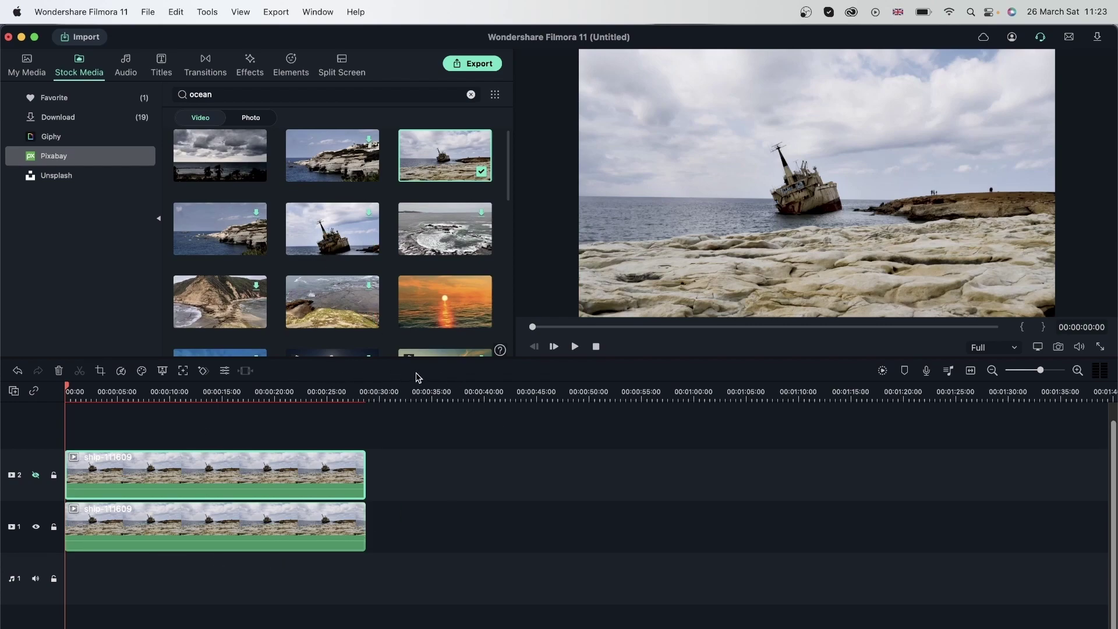
left_click(473, 583)
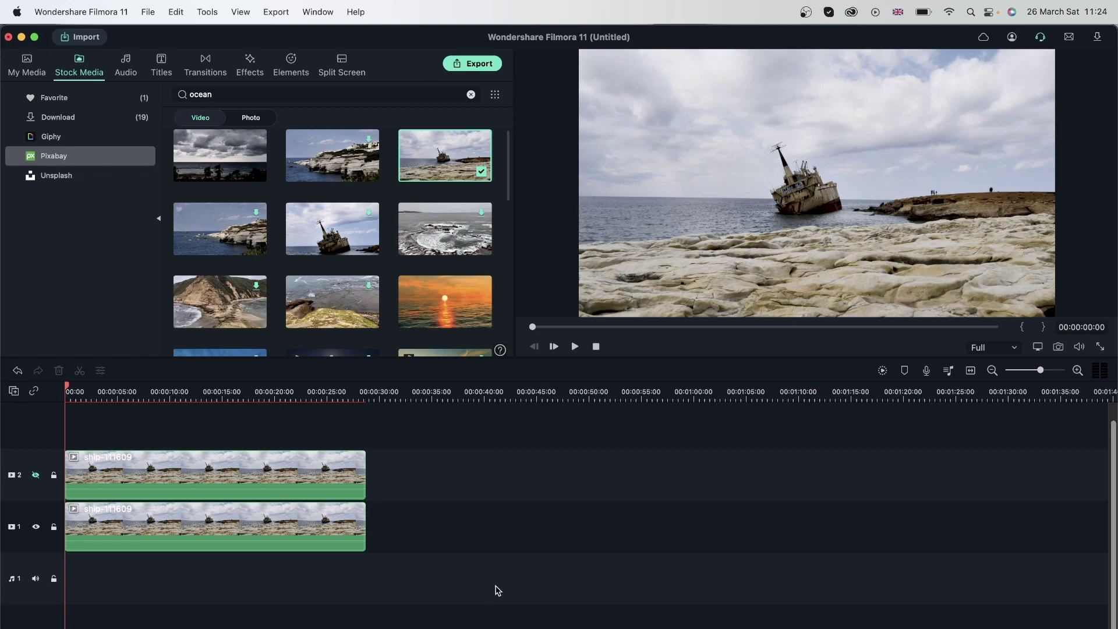
left_click_drag(512, 571, 126, 449)
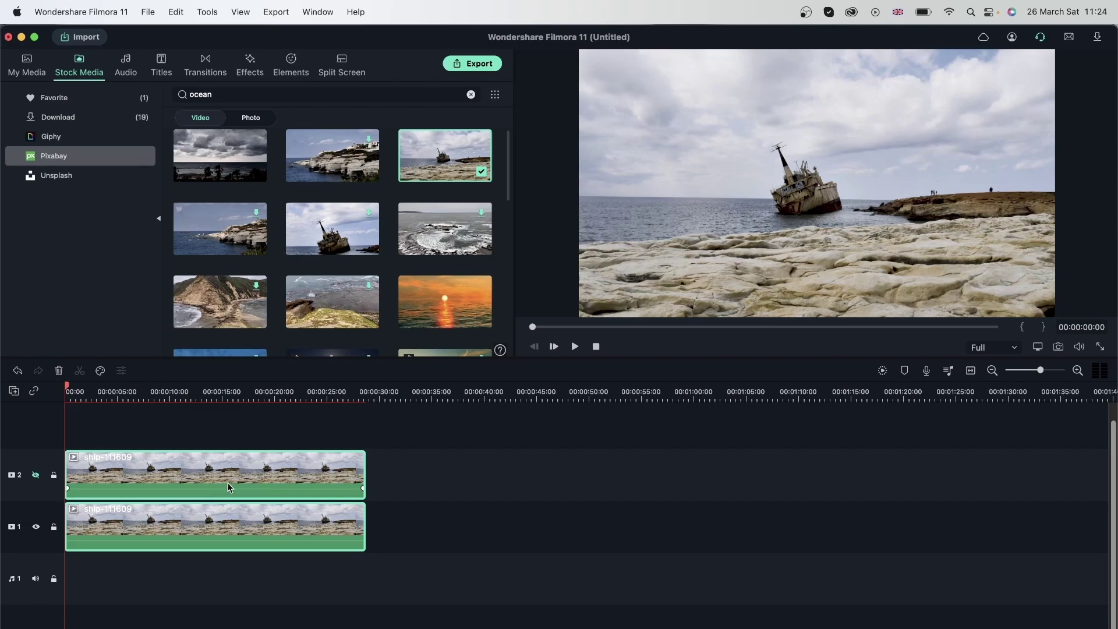
left_click(58, 370)
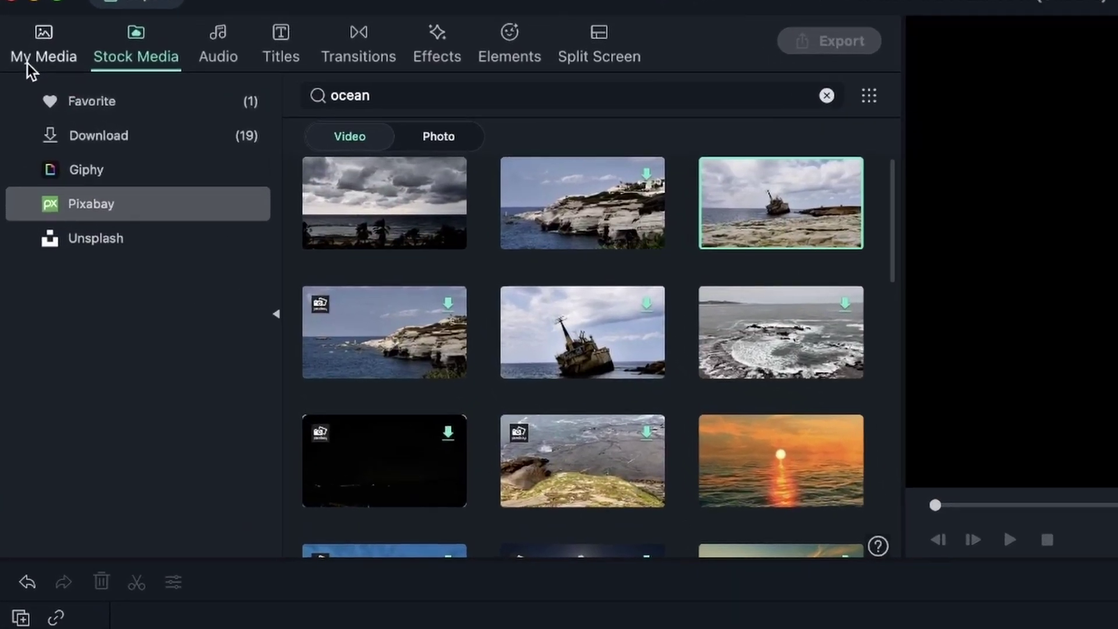
Step: Search the stock library for 'soap bubble' and browse the results
left_click(32, 65)
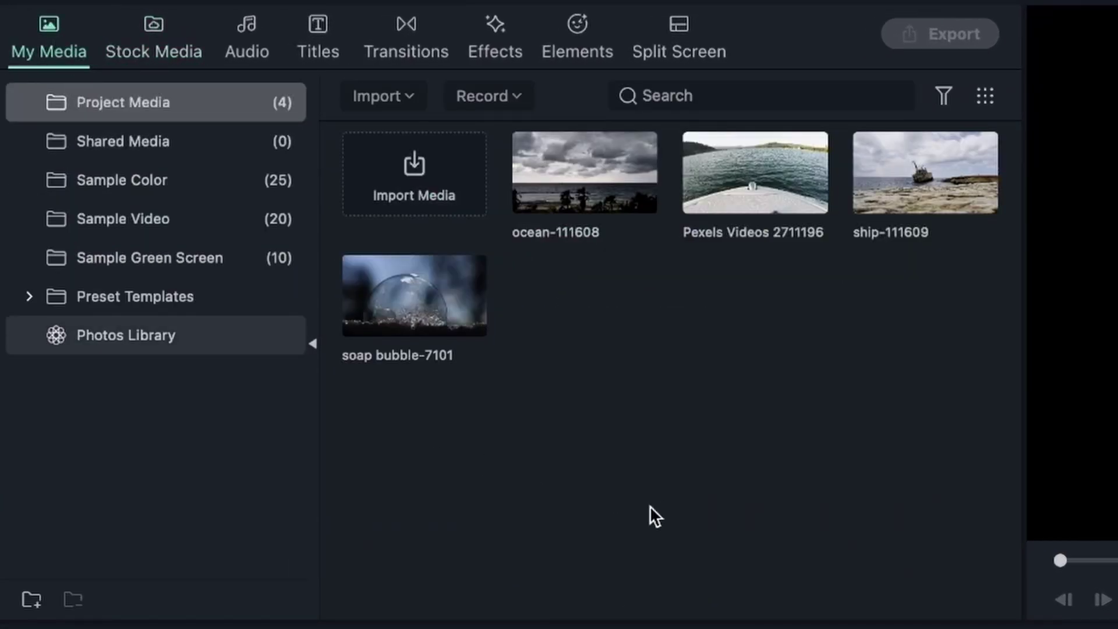
mouse_move(347, 350)
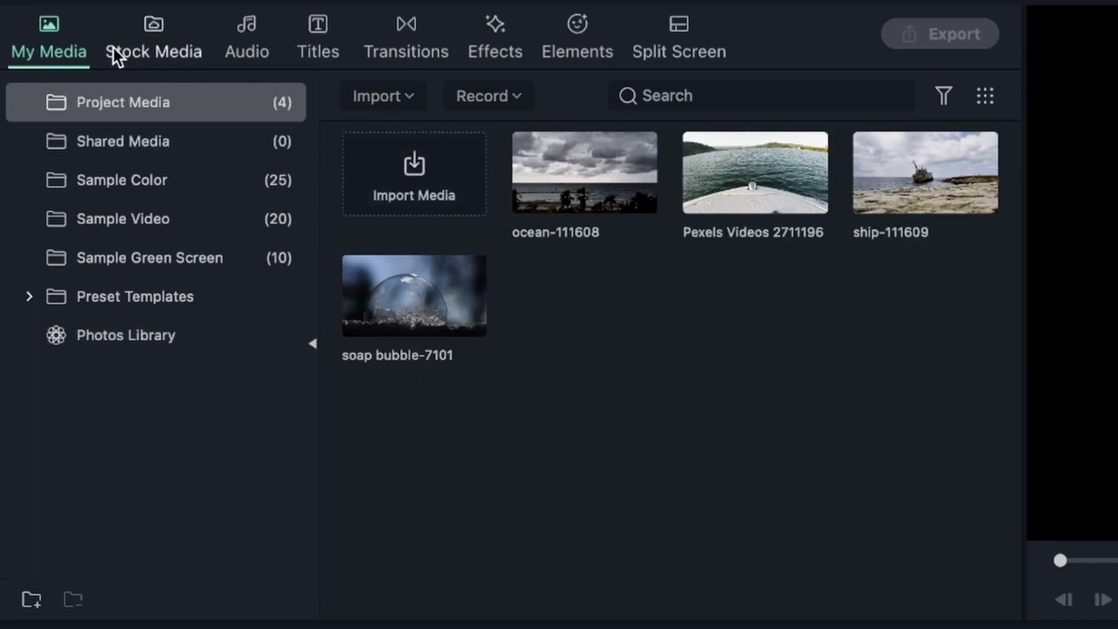
left_click(141, 42)
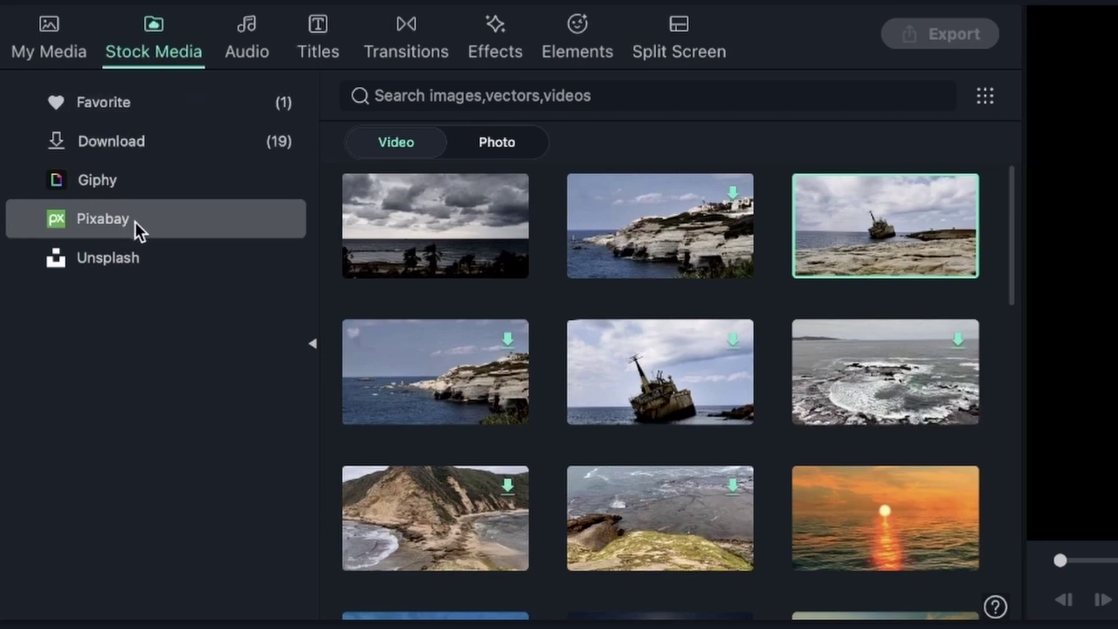
mouse_move(459, 187)
left_click(420, 95)
type("soap bubble")
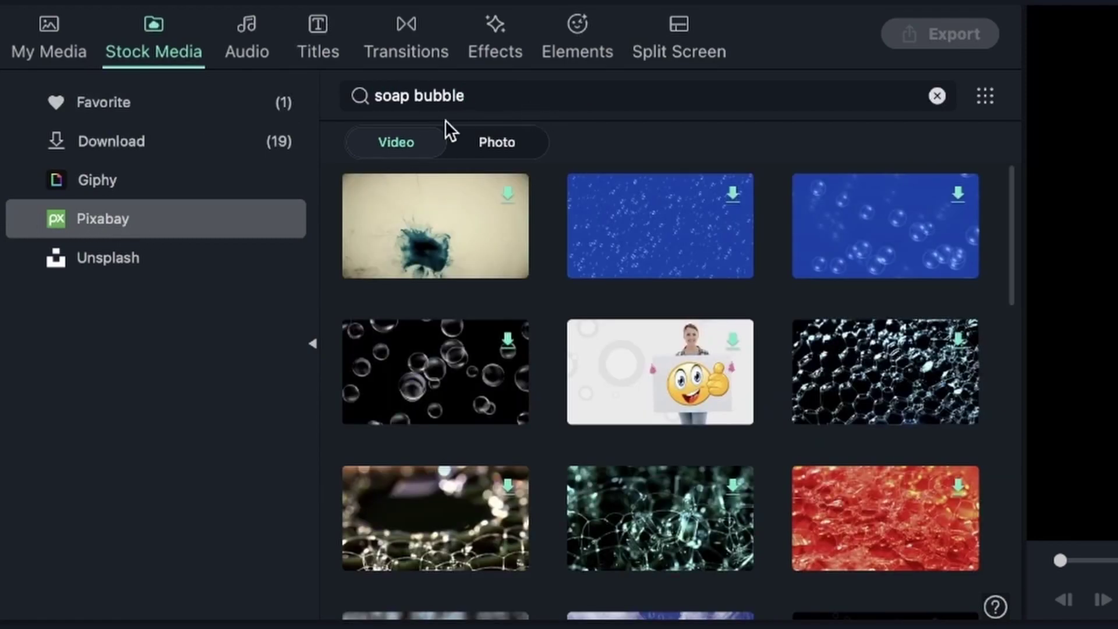
scroll(497, 279, "down", 4)
scroll(498, 257, "down", 4)
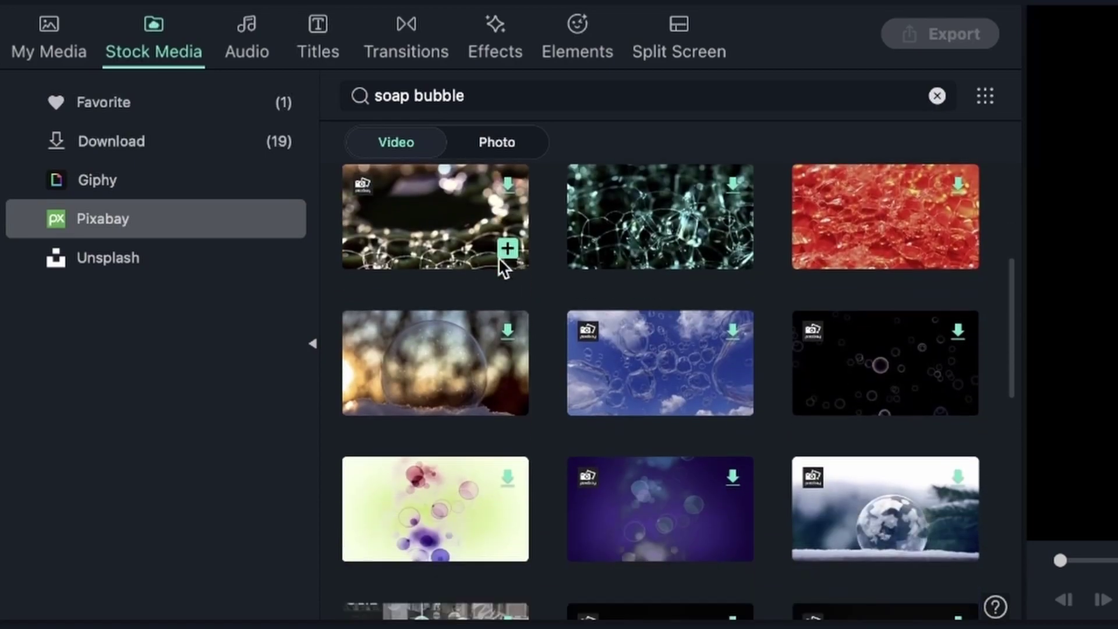
scroll(495, 261, "down", 5)
scroll(494, 261, "down", 2)
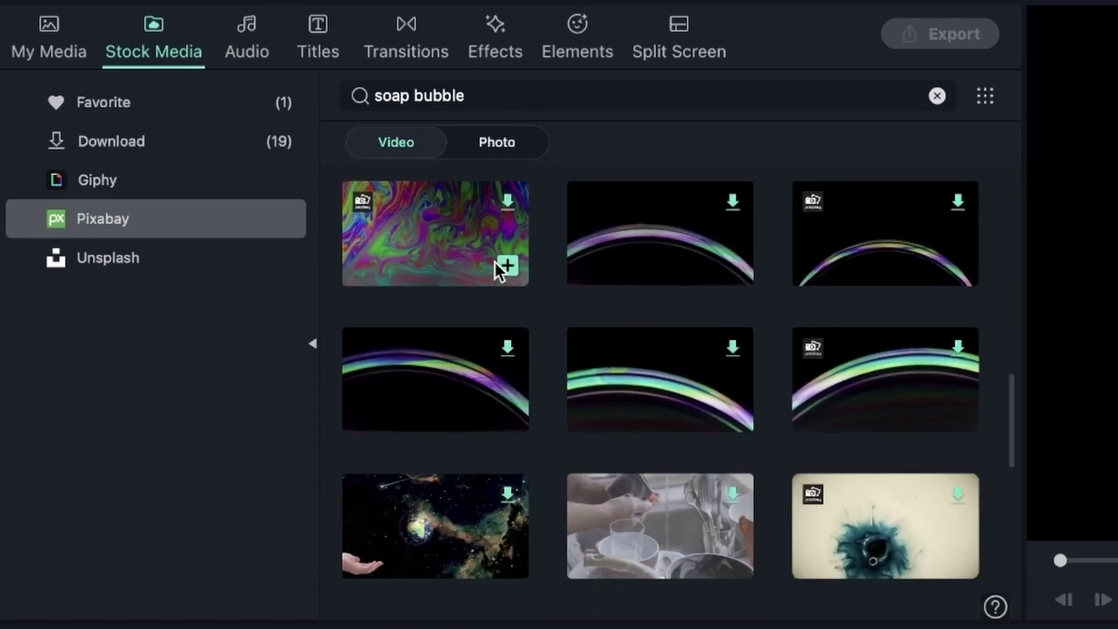
scroll(489, 263, "down", 6)
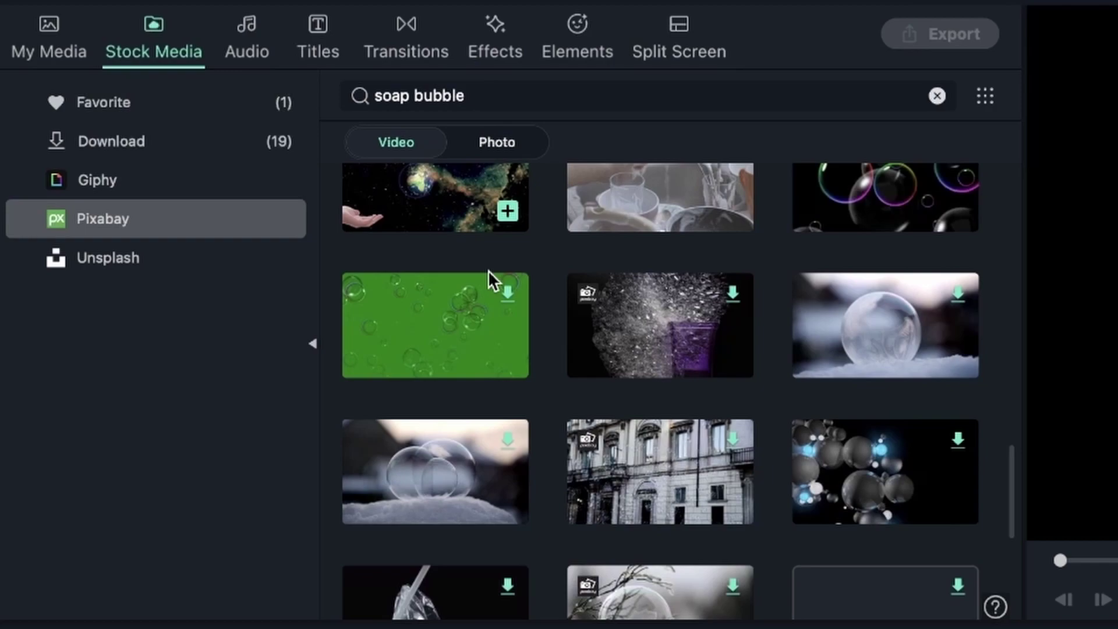
scroll(488, 269, "down", 6)
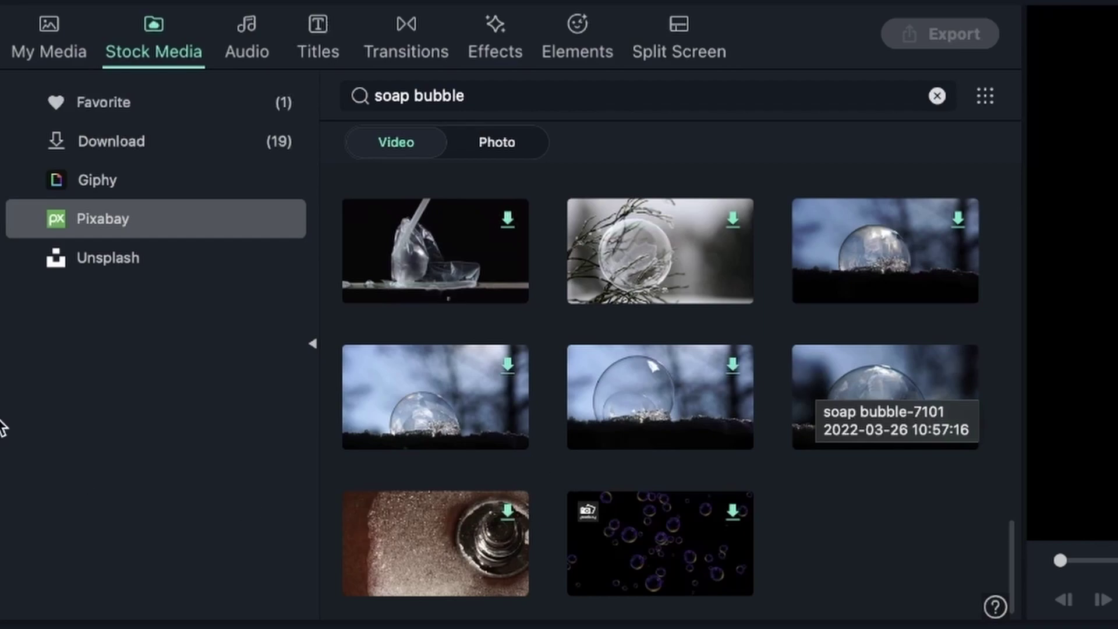
Step: Add soap bubble-7101 from Project Media to the timeline
left_click(58, 52)
mouse_move(395, 295)
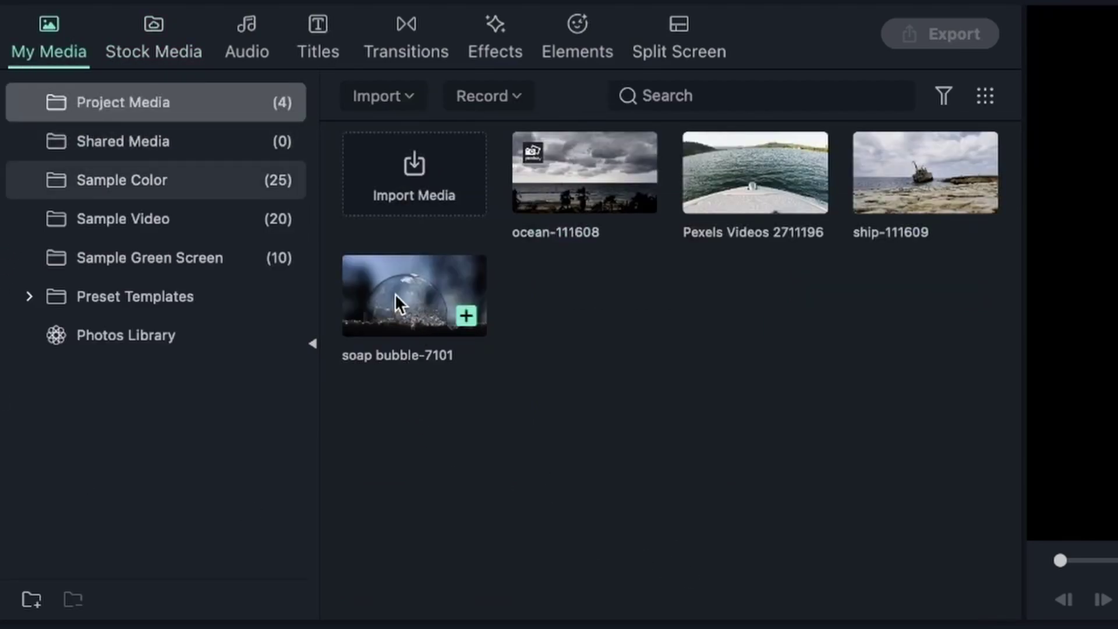
left_click(466, 316)
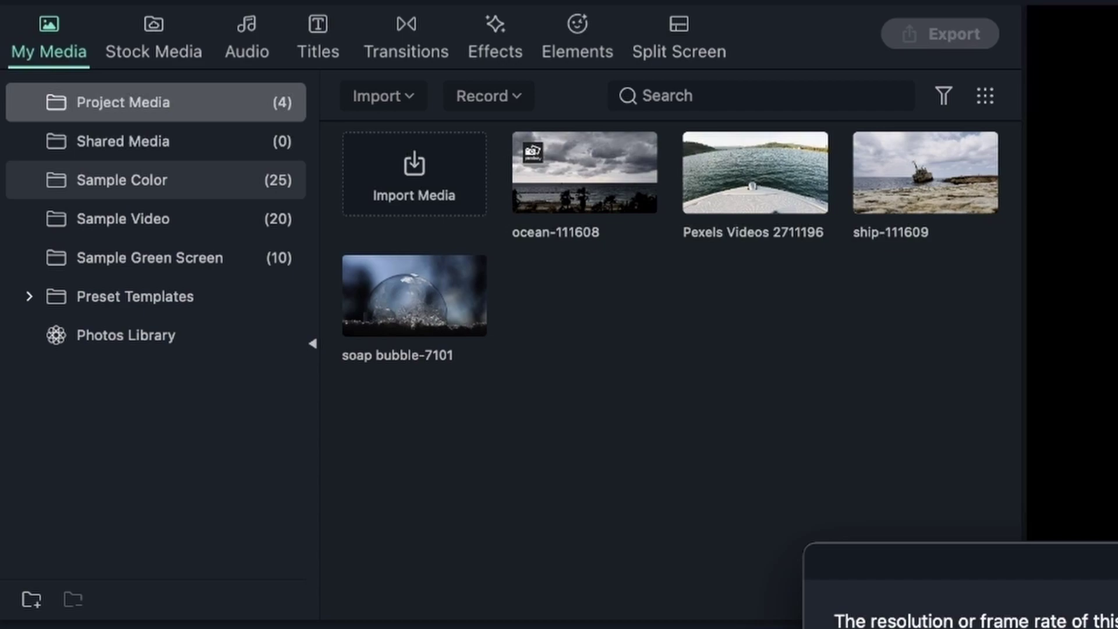
Step: Accept the resolution prompt, then dismiss the soap bubble clip's context menu without choosing anything
key("Return")
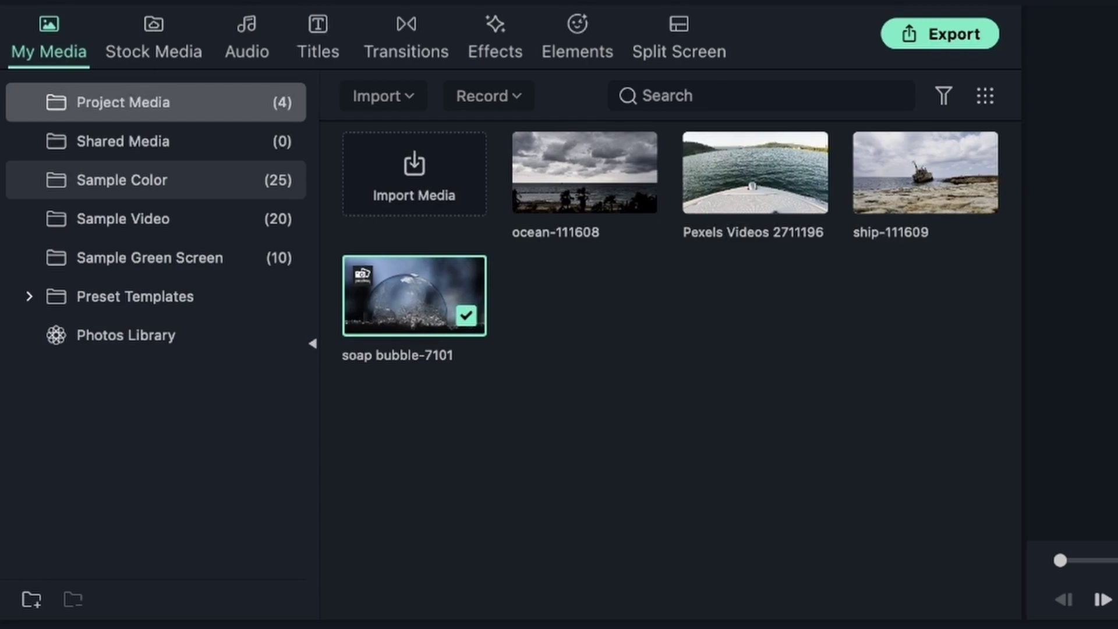
right_click(282, 181)
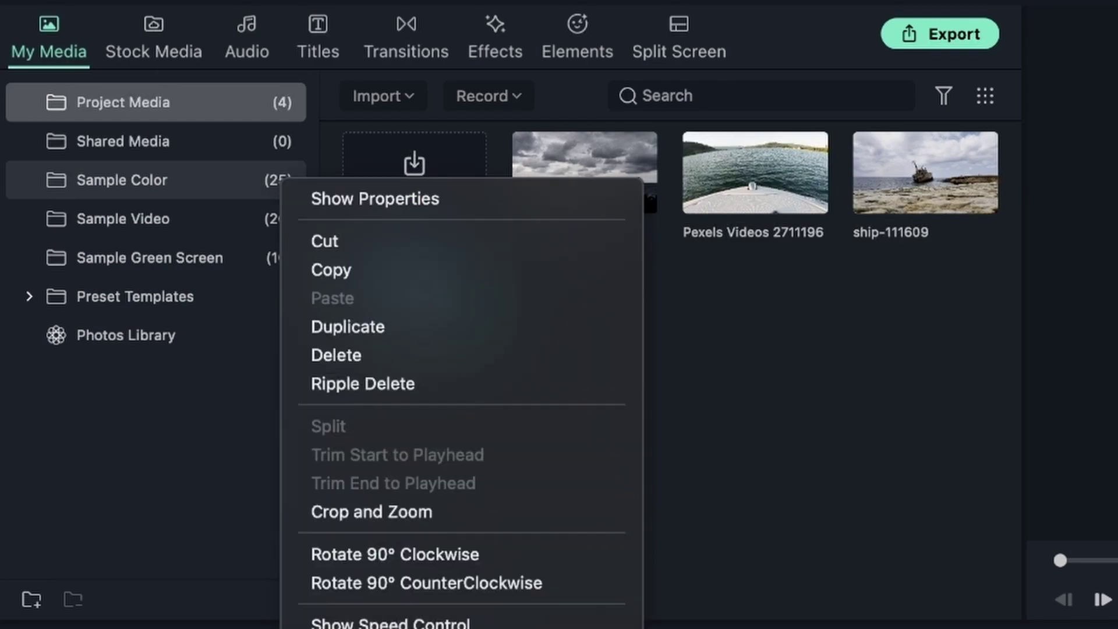
key("Escape")
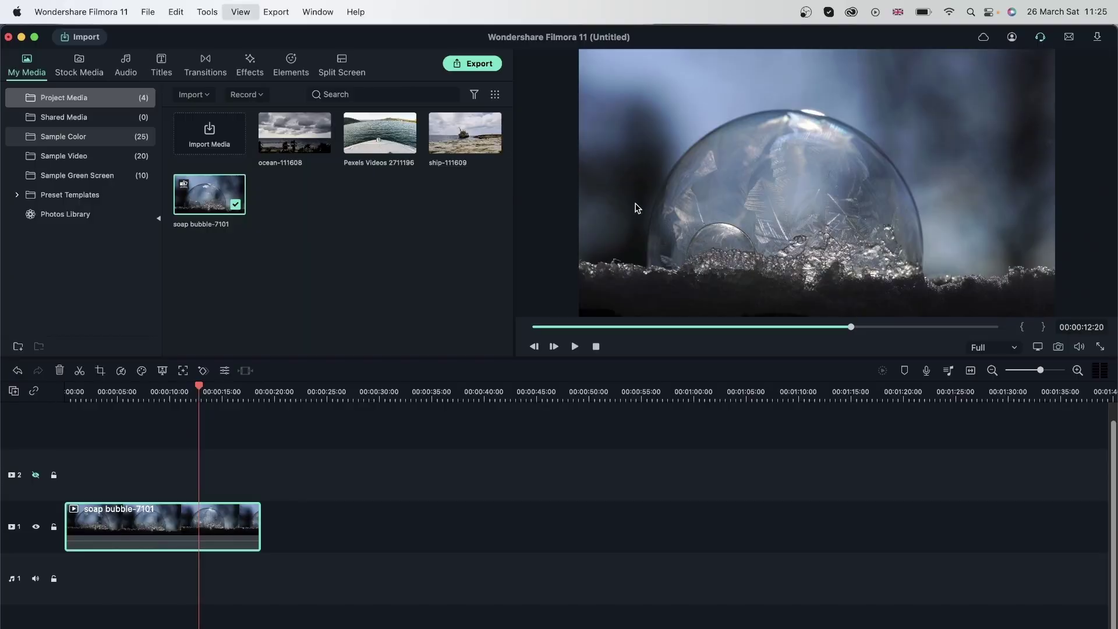
Step: Scrub the bubble clip, then place a second copy on track 2 at 00:00 and hide it
left_click(200, 390)
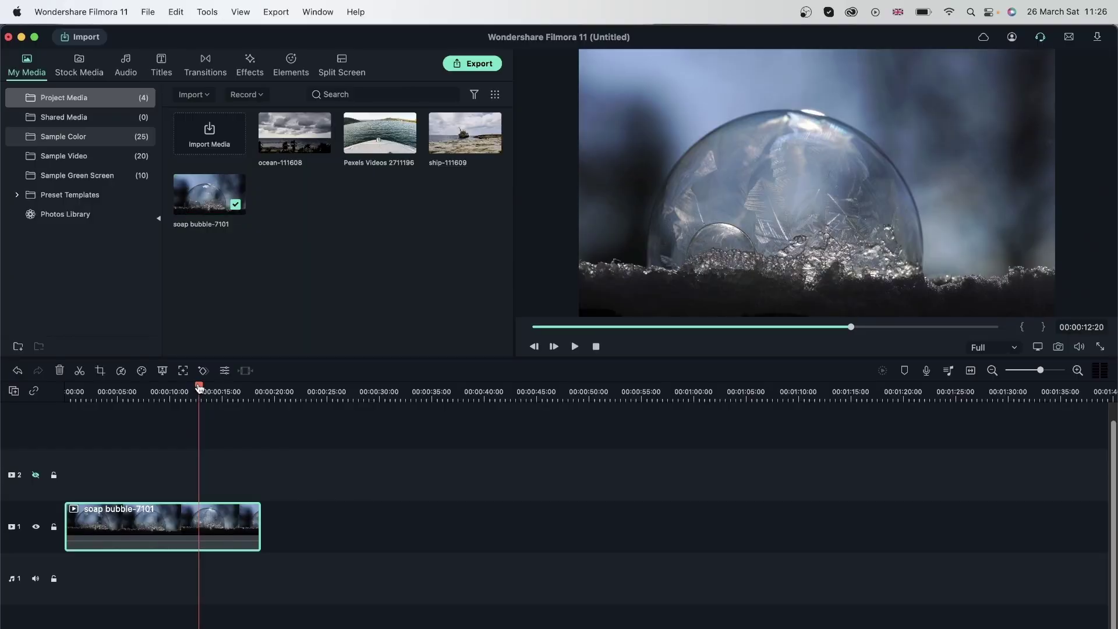
left_click_drag(200, 389, 50, 411)
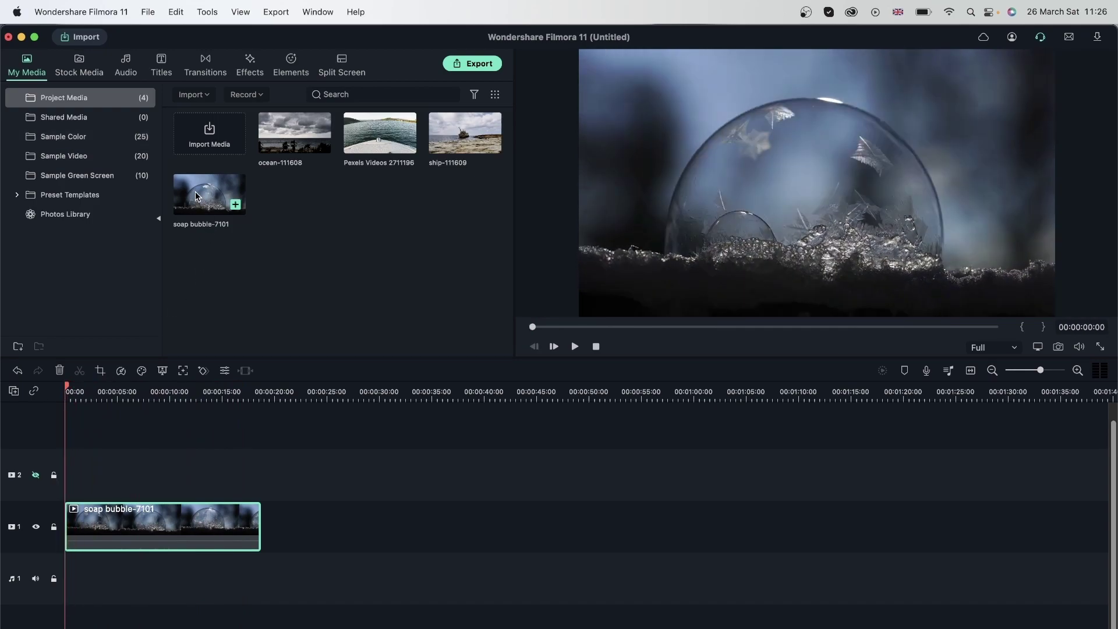
left_click_drag(194, 191, 64, 472)
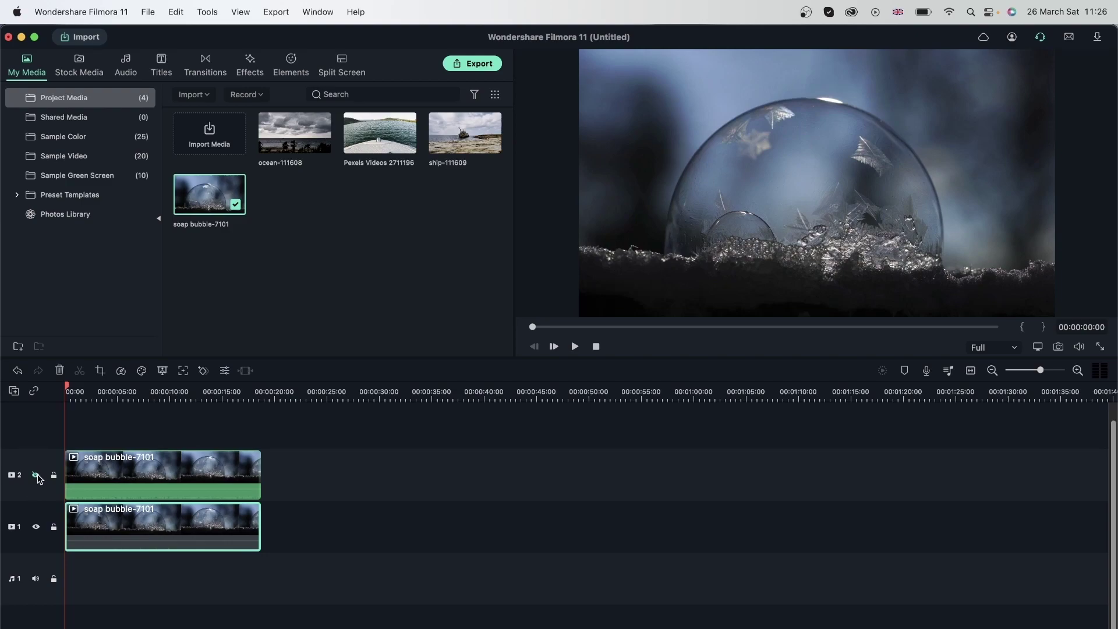
left_click(36, 476)
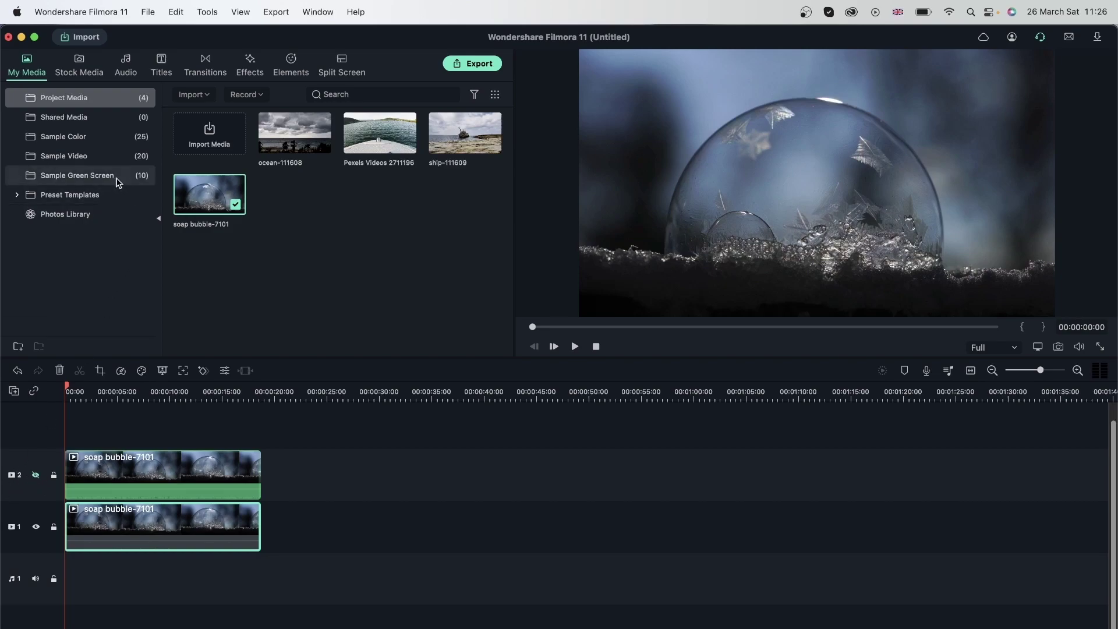
Step: Open the track 1 soap bubble clip's video properties at the Stabilization section
double_click(144, 533)
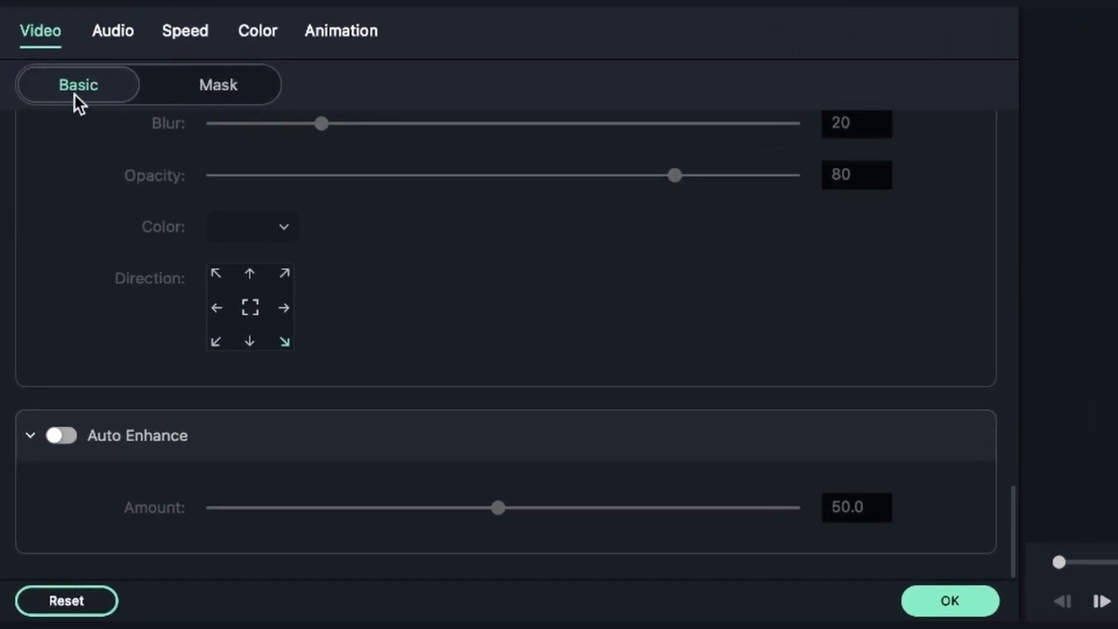
scroll(198, 299, "up", 5)
scroll(201, 300, "up", 10)
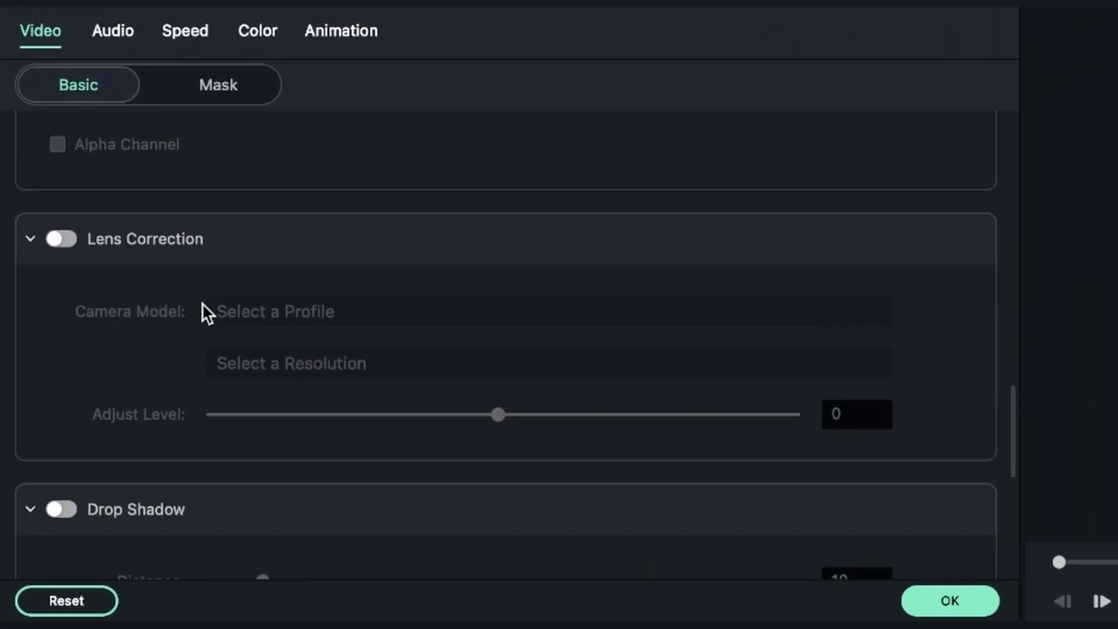
scroll(200, 312, "up", 5)
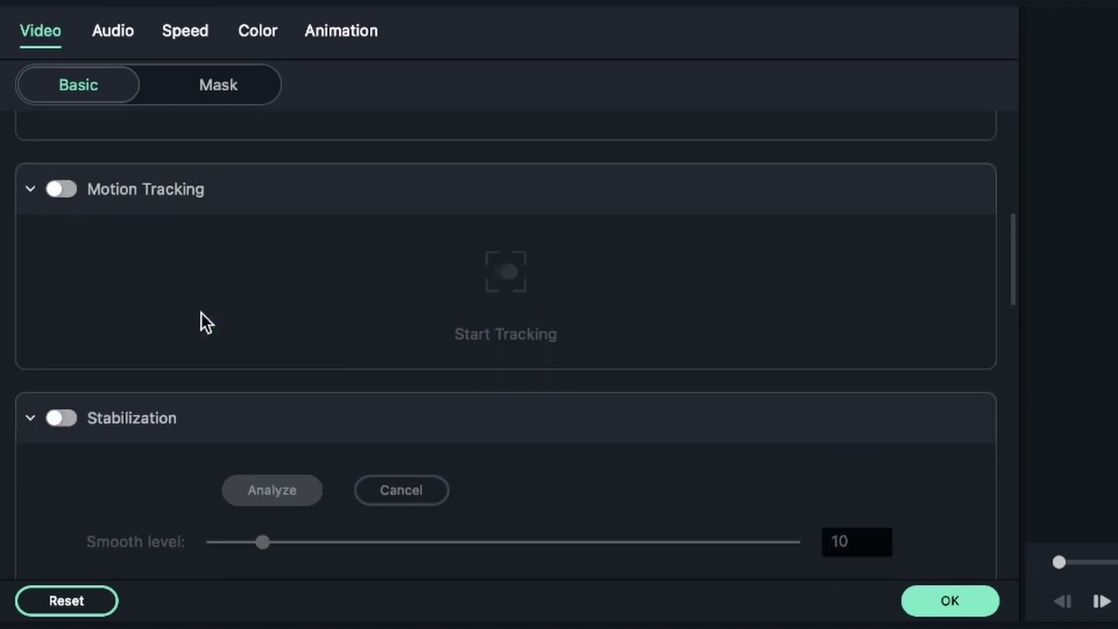
scroll(202, 320, "down", 2)
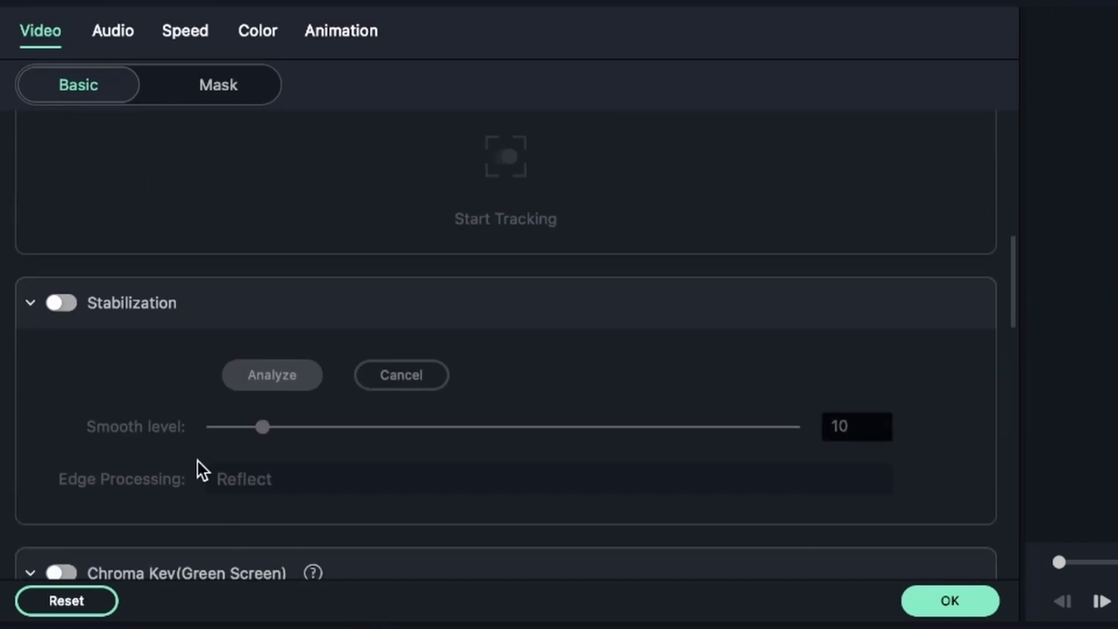
Step: Stabilize the track 1 soap bubble-7101 clip at Smooth level 10 with Reflect edges
left_click(58, 303)
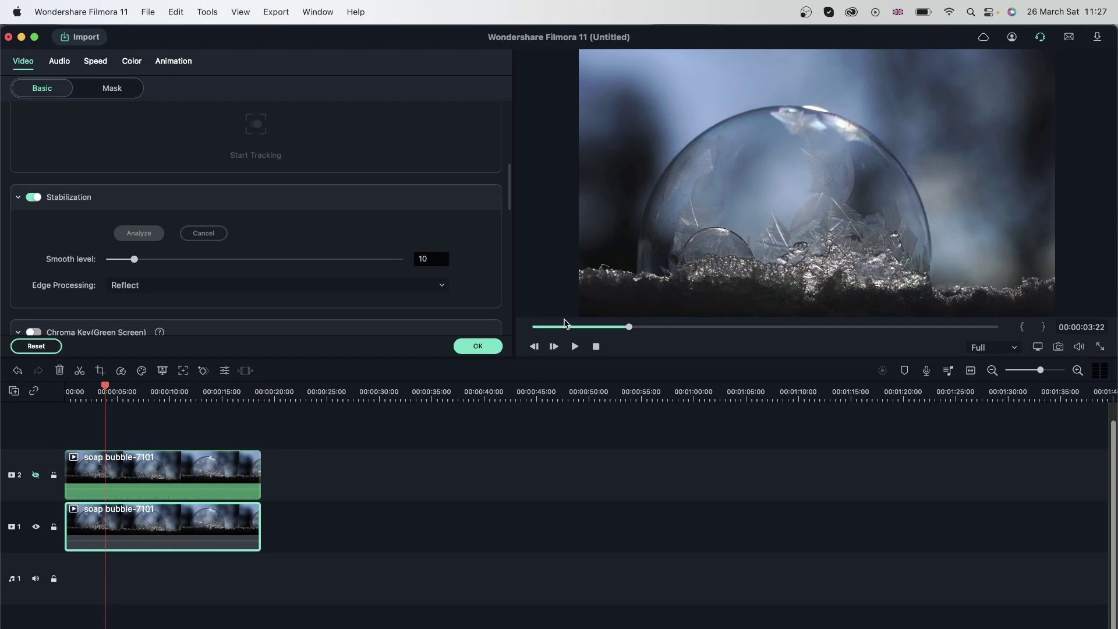
Step: Unhide track 2, then shrink its bubble clip to the top-left and the track 1 clip to the bottom-right
left_click(478, 346)
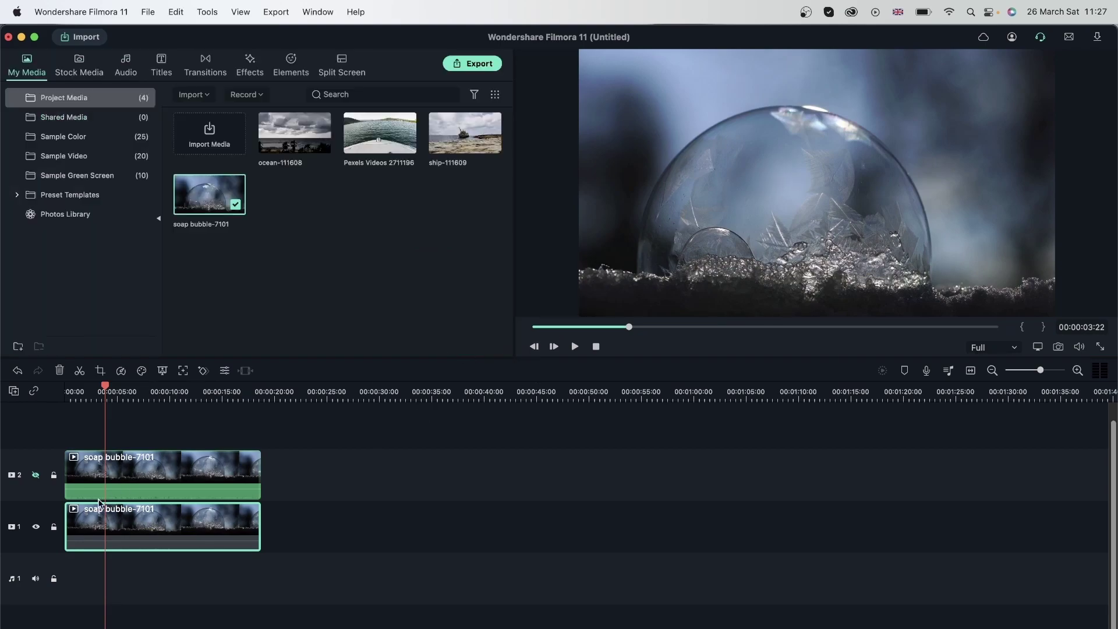
left_click(35, 475)
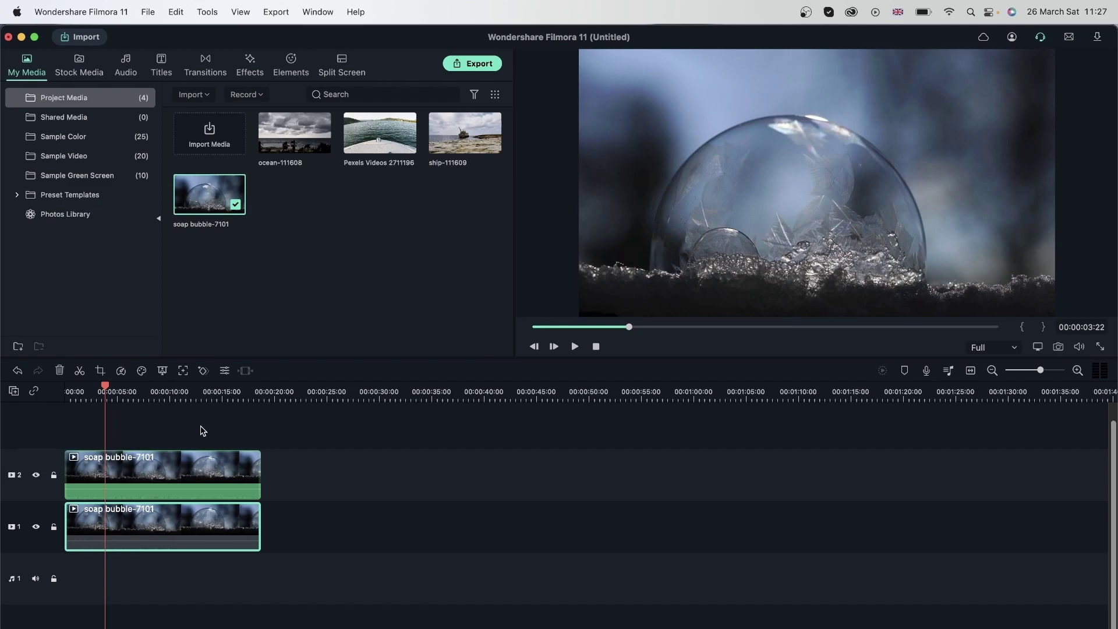
double_click(892, 247)
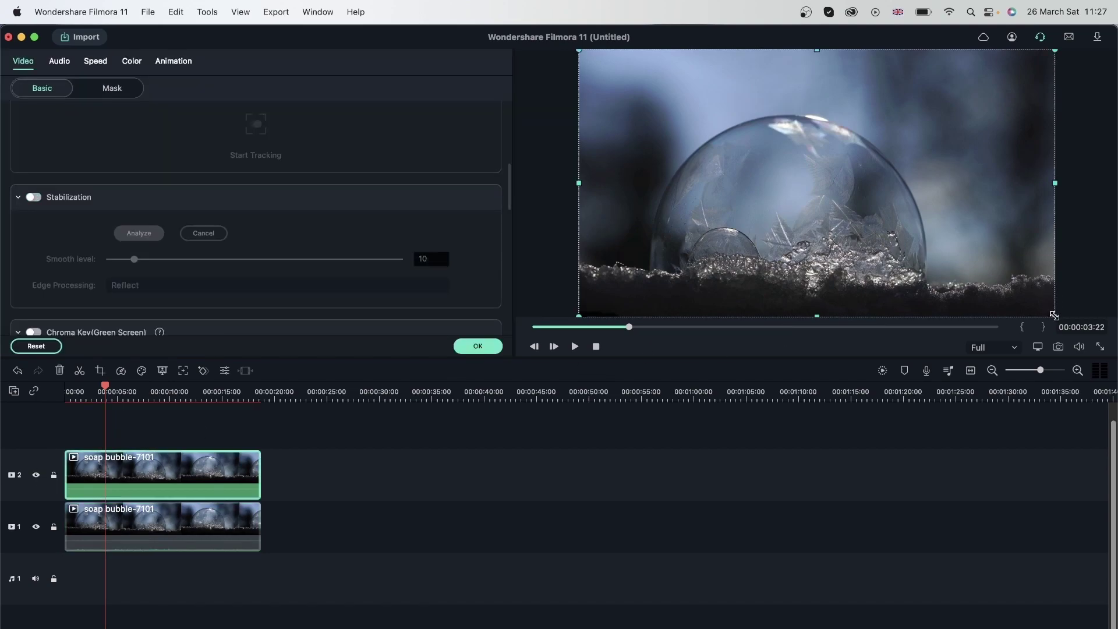
left_click_drag(1054, 315, 779, 149)
left_click(980, 252)
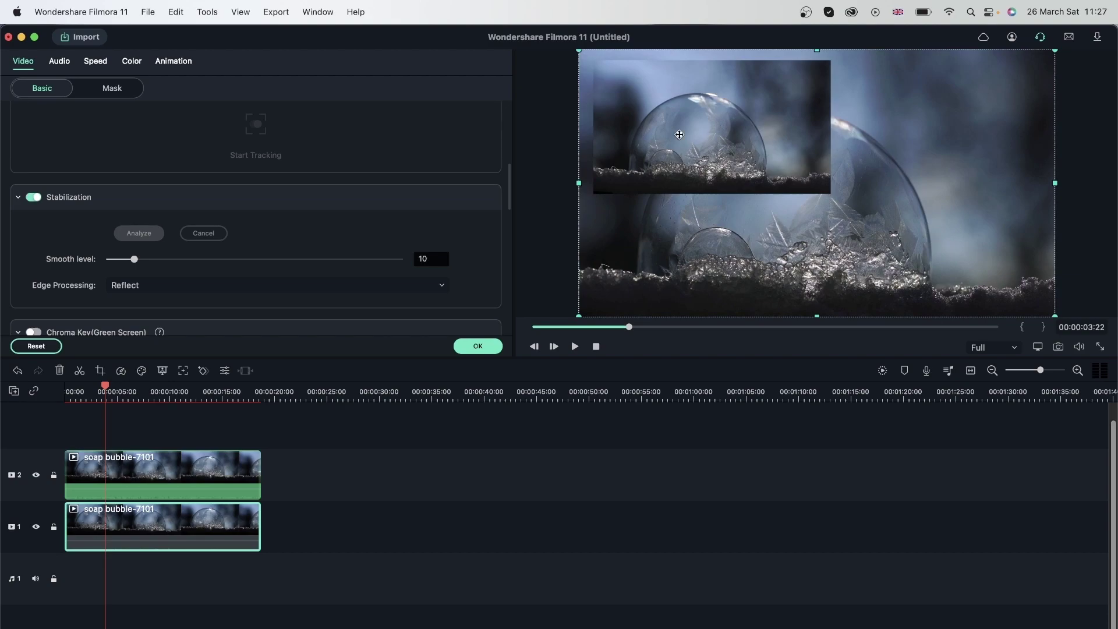
left_click_drag(577, 51, 801, 172)
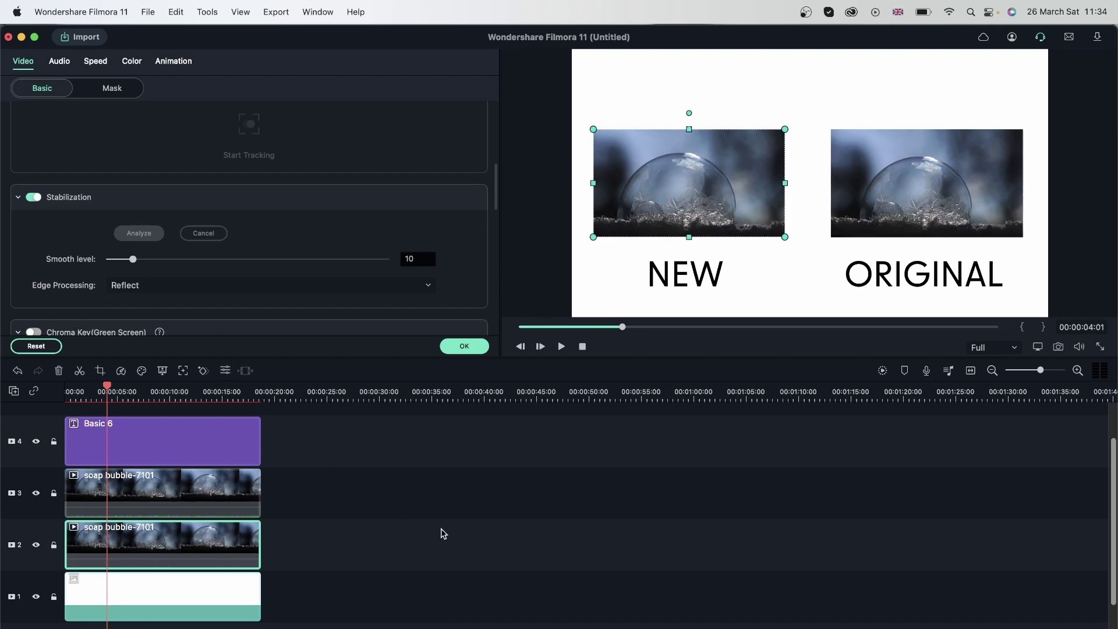
Step: Paste copies of both bubble clips at about 25 s on tracks 2 and 3
left_click(464, 346)
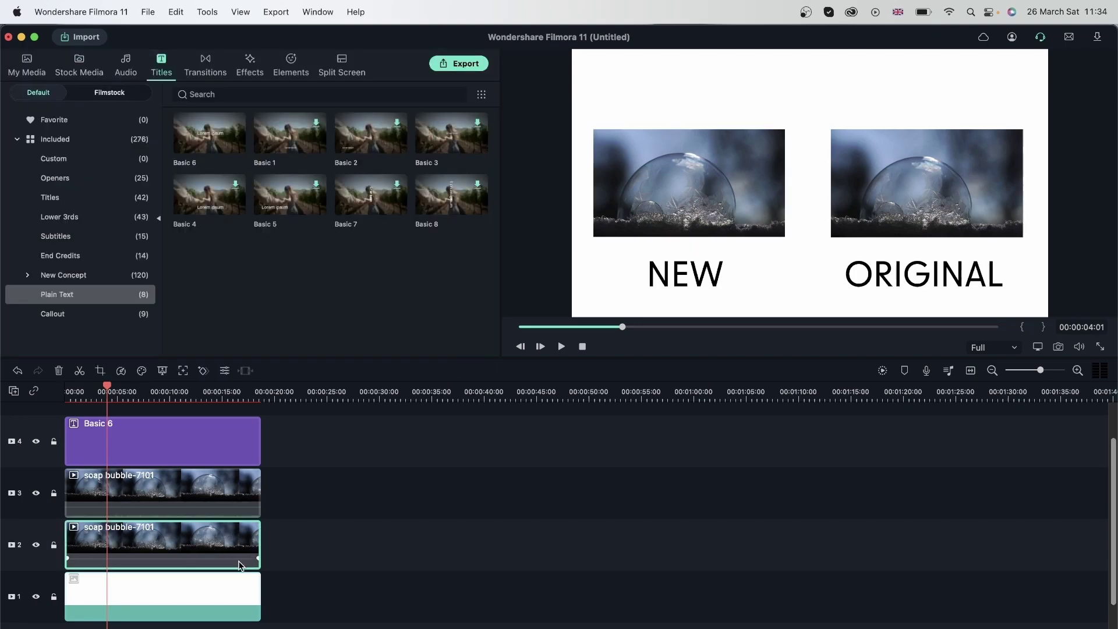
key("super+c")
left_click(320, 396)
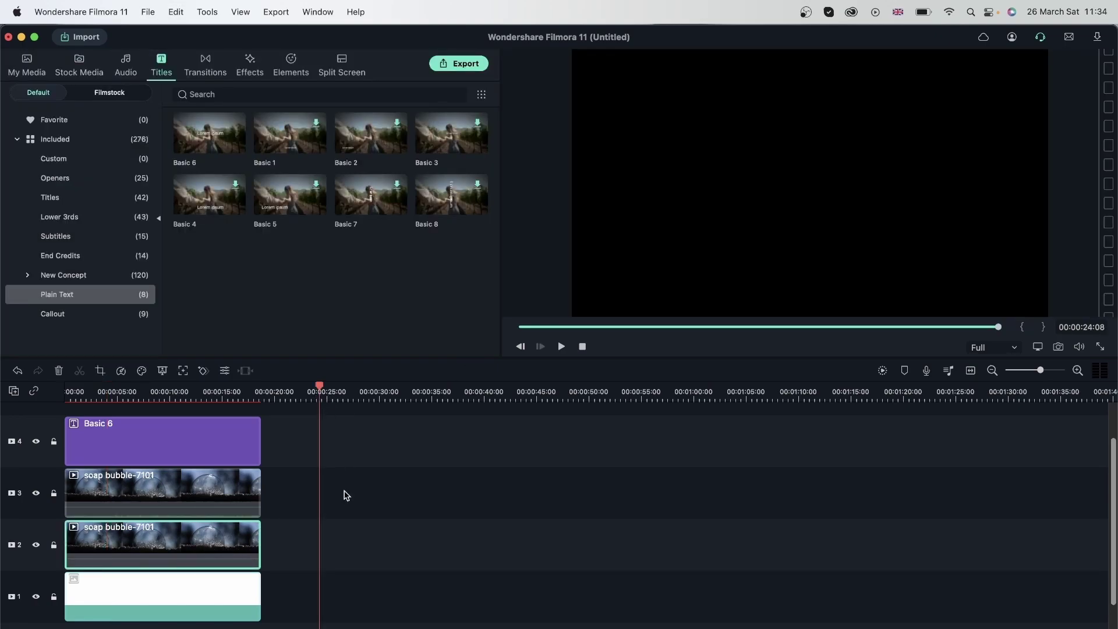
left_click(372, 560)
key("super+v")
left_click(172, 502)
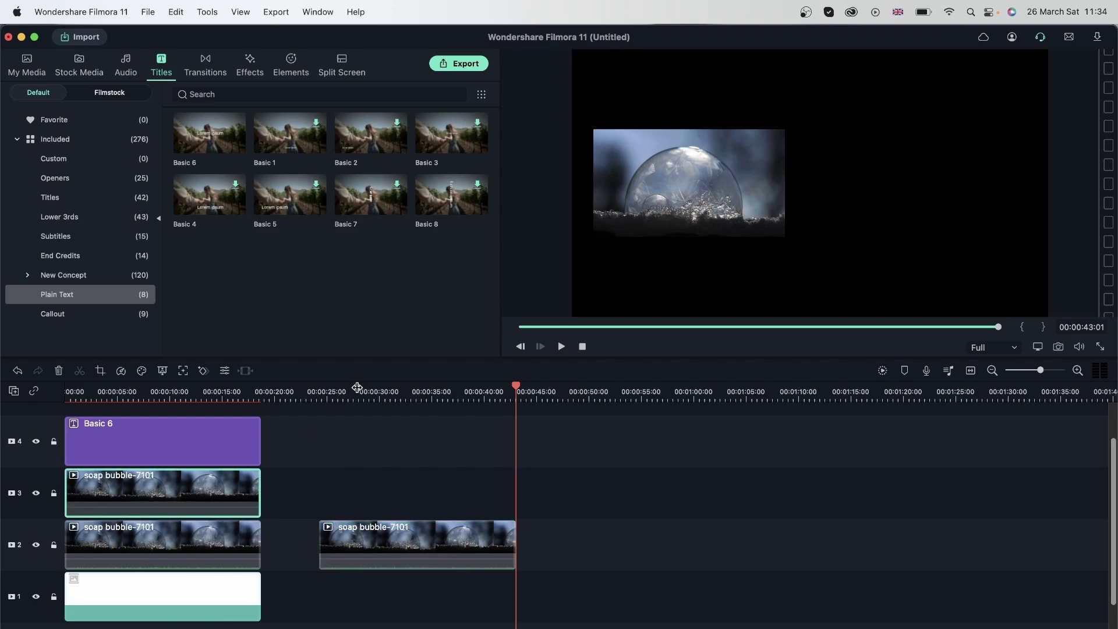
left_click(311, 391)
left_click(389, 511)
key("super+v")
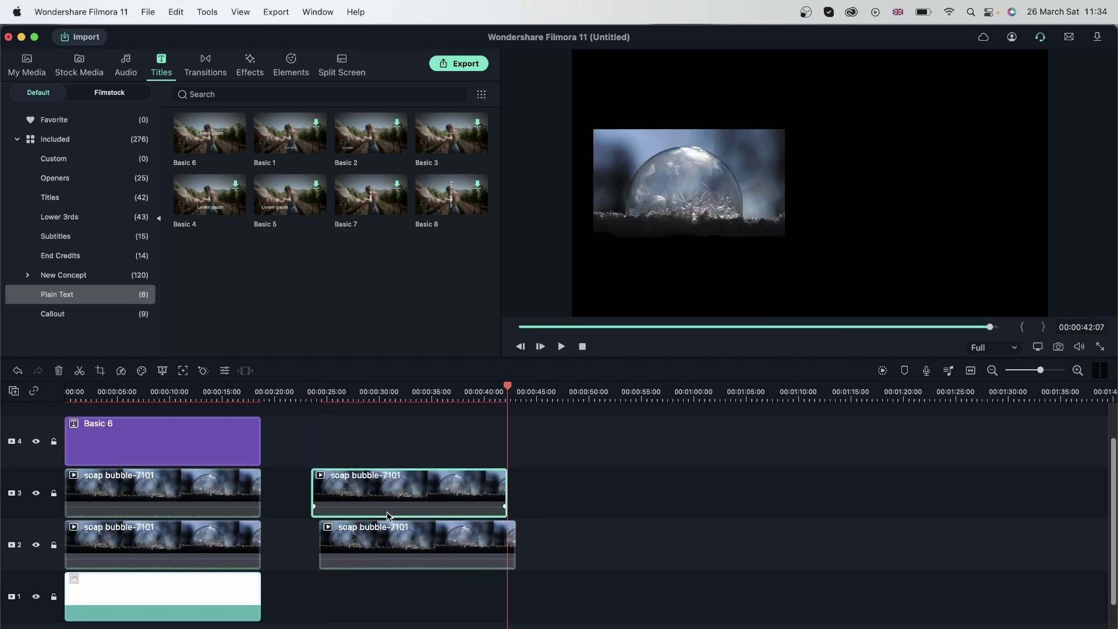
left_click_drag(387, 512, 422, 487)
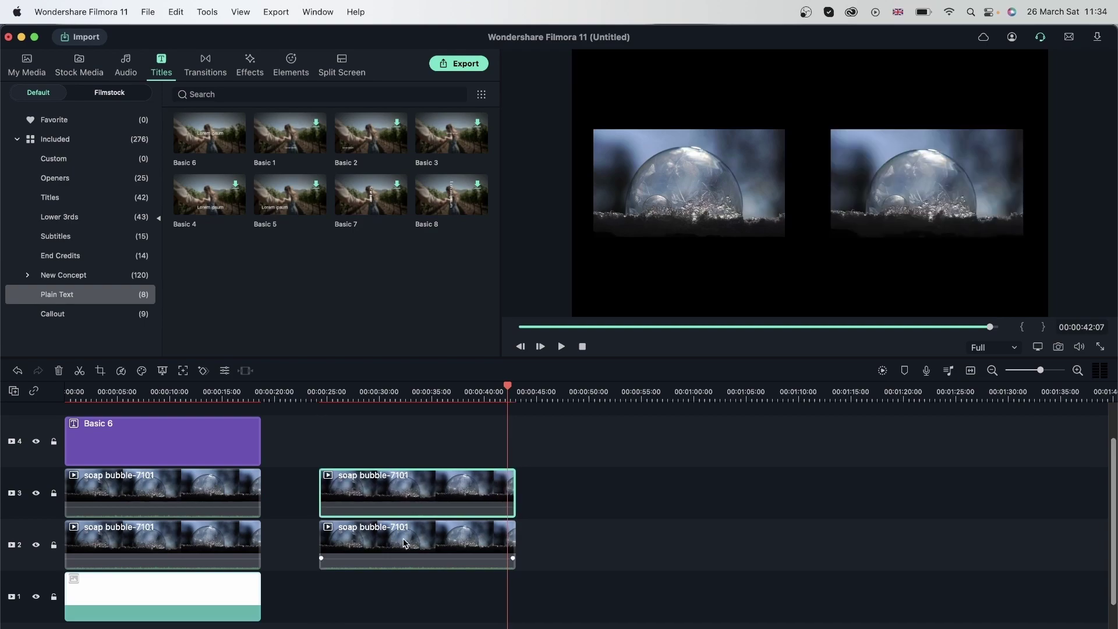
Step: Enlarge both pasted bubble copies so each fills the frame
left_click(401, 545)
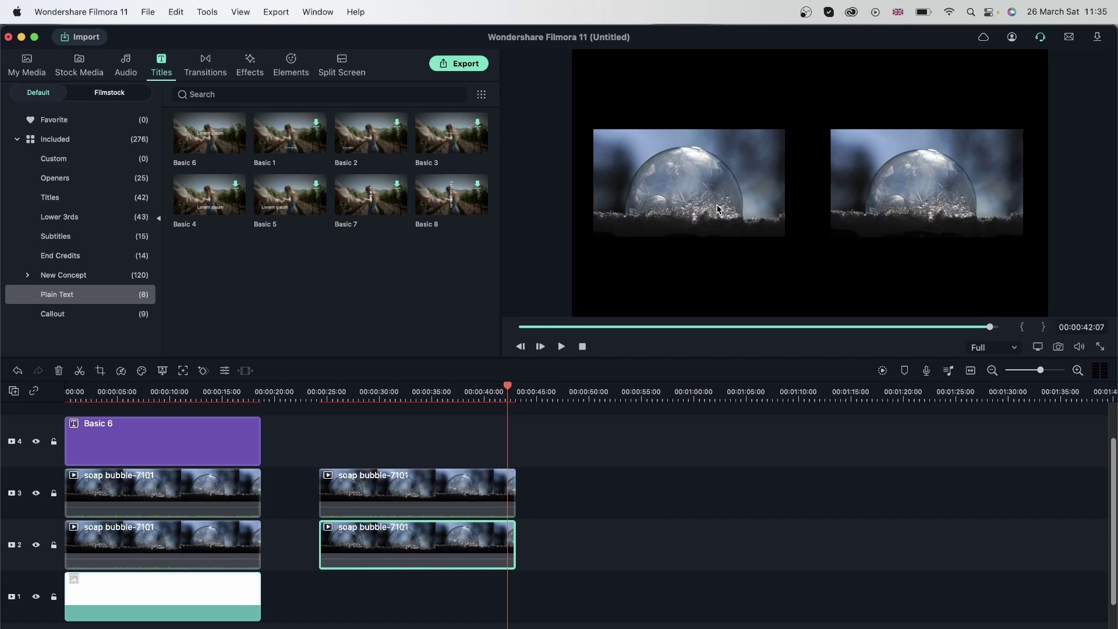
double_click(746, 215)
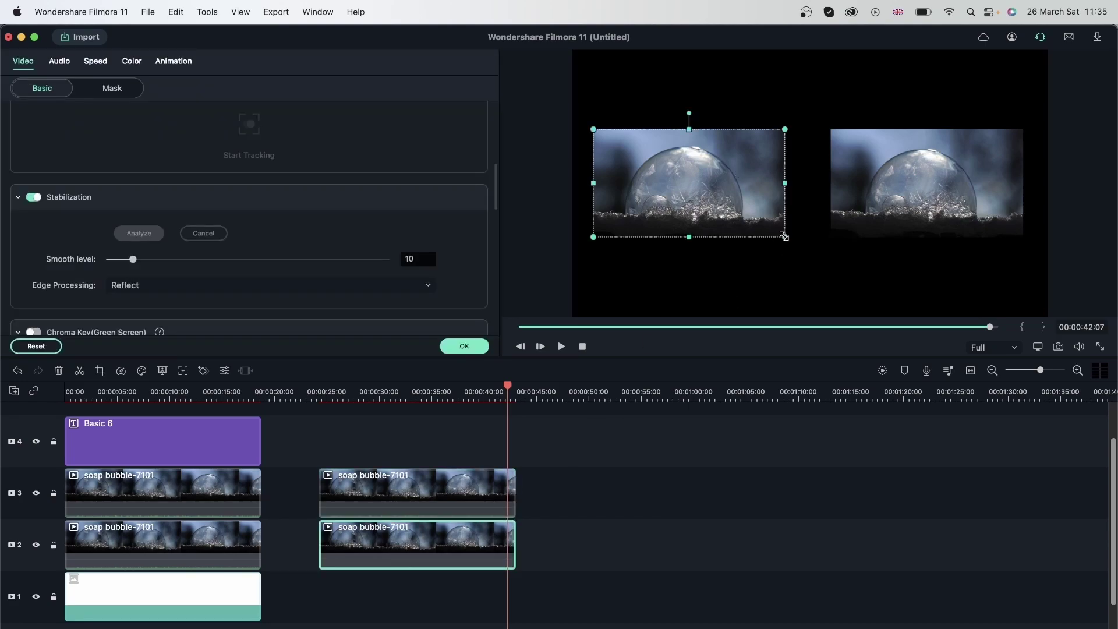
left_click_drag(784, 236, 901, 389)
left_click_drag(989, 221, 730, 141)
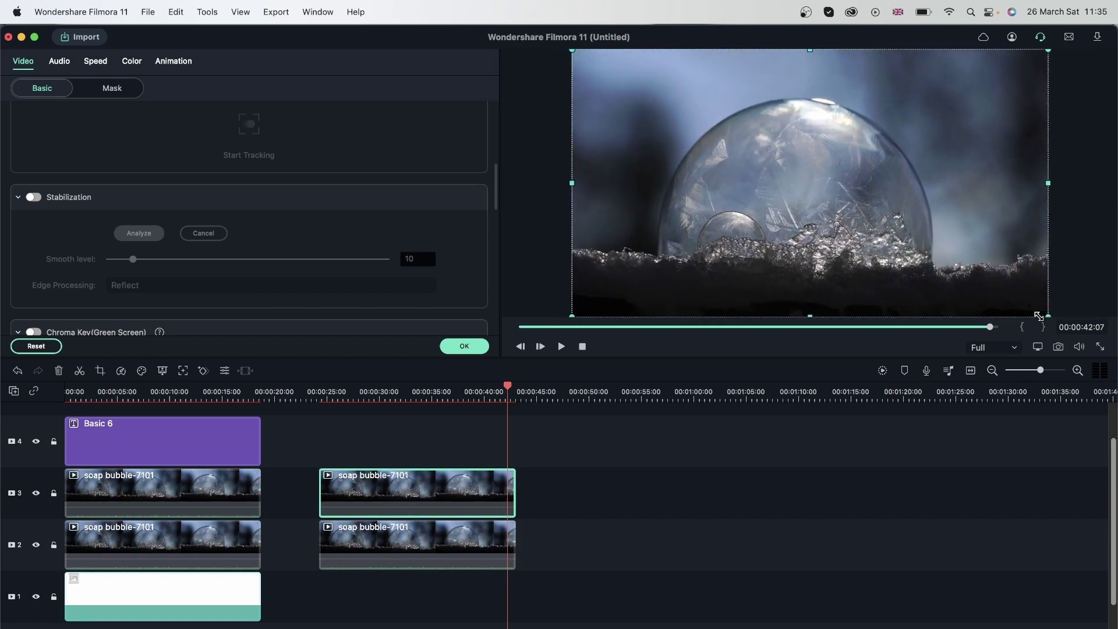
left_click(708, 546)
left_click(352, 391)
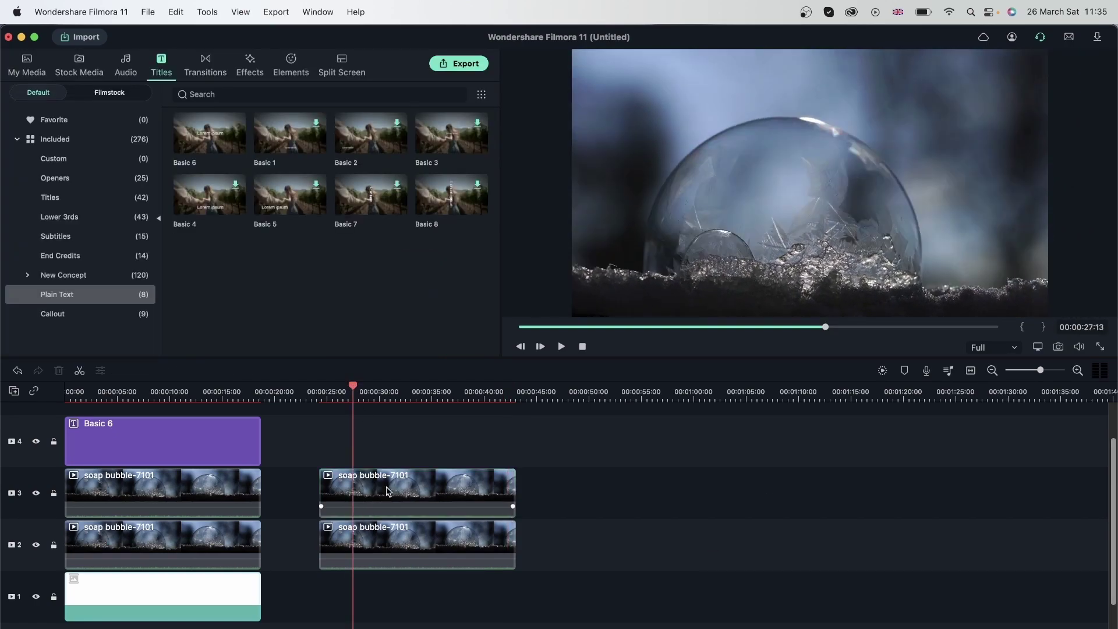
left_click(387, 490)
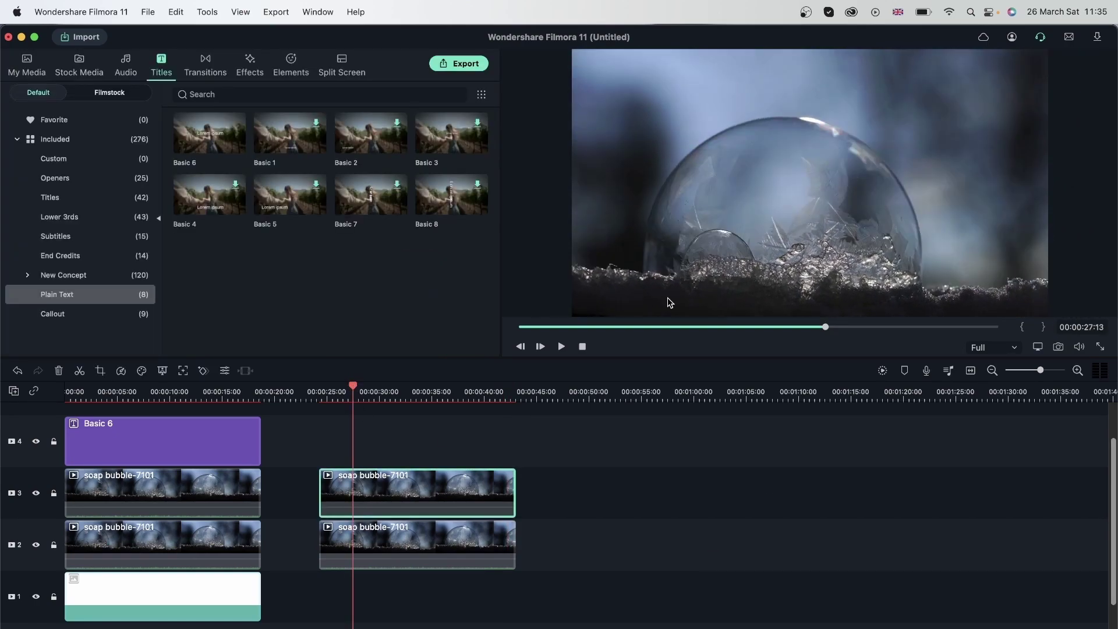
left_click(36, 493)
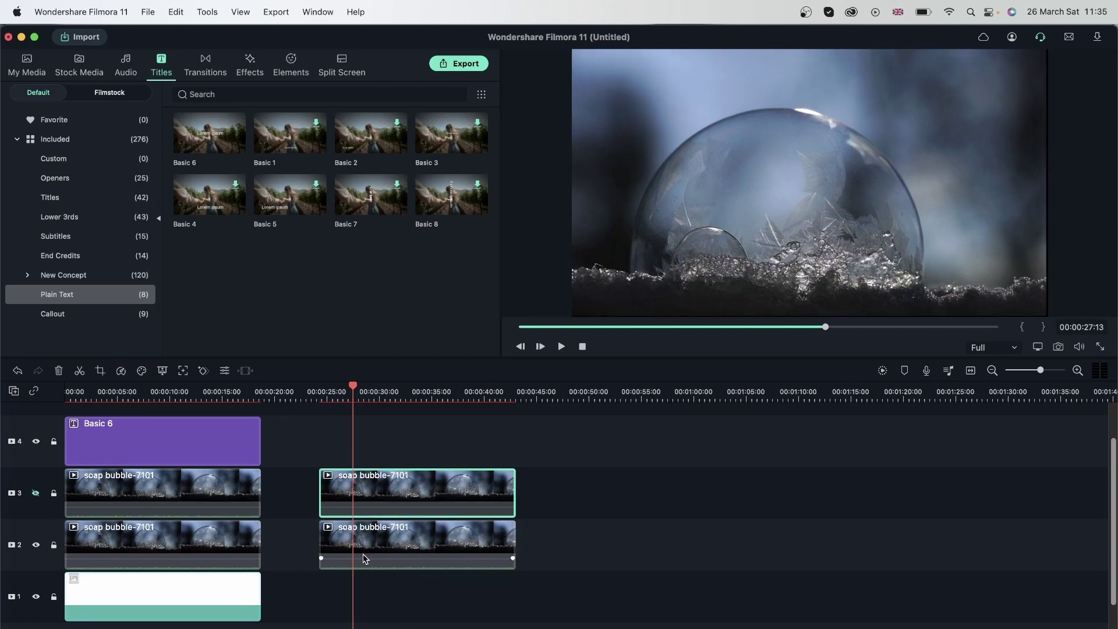
left_click(425, 544)
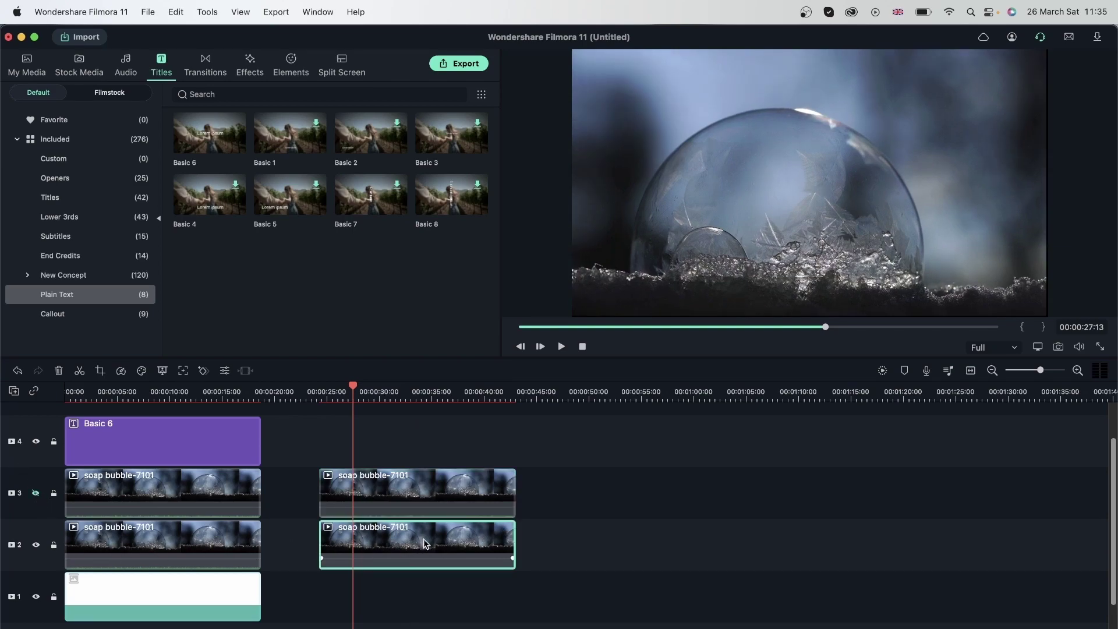
left_click(37, 495)
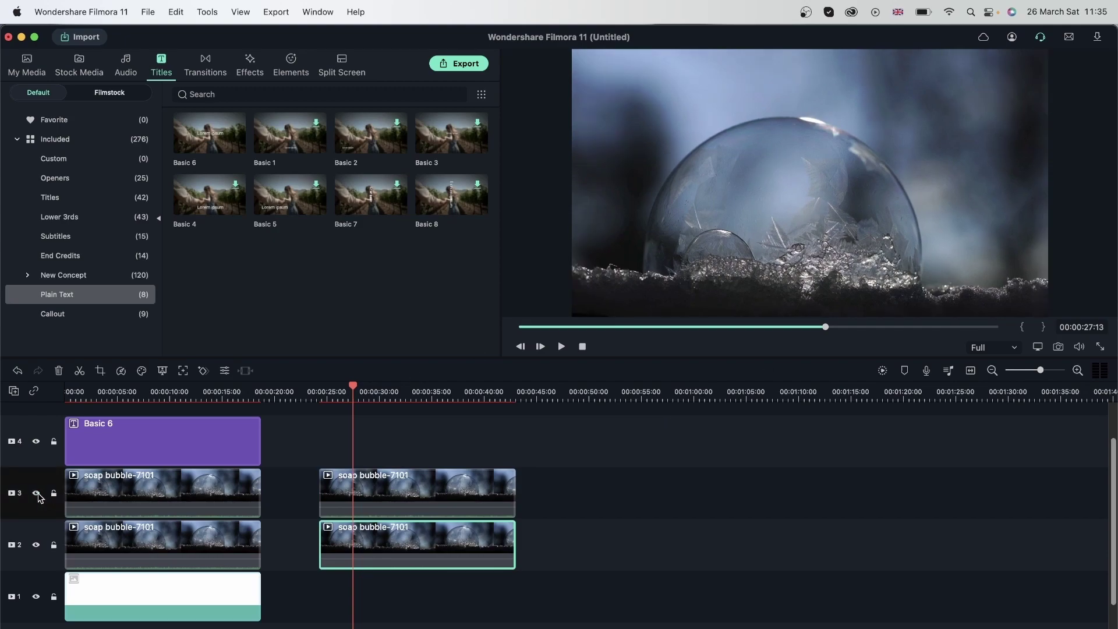
left_click(36, 494)
left_click(36, 494)
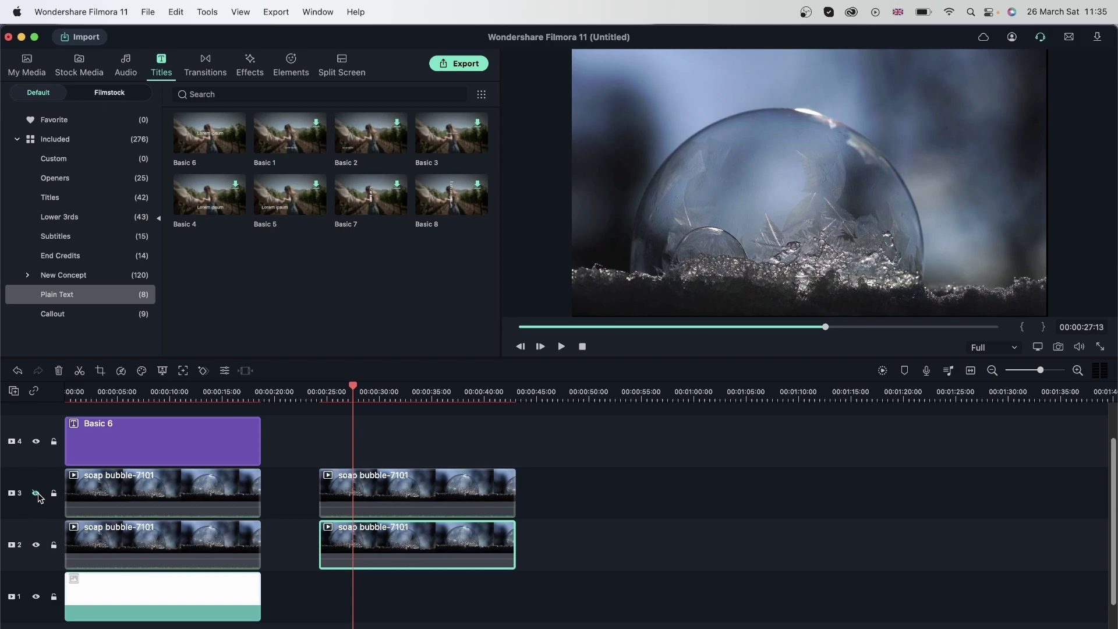
left_click(36, 493)
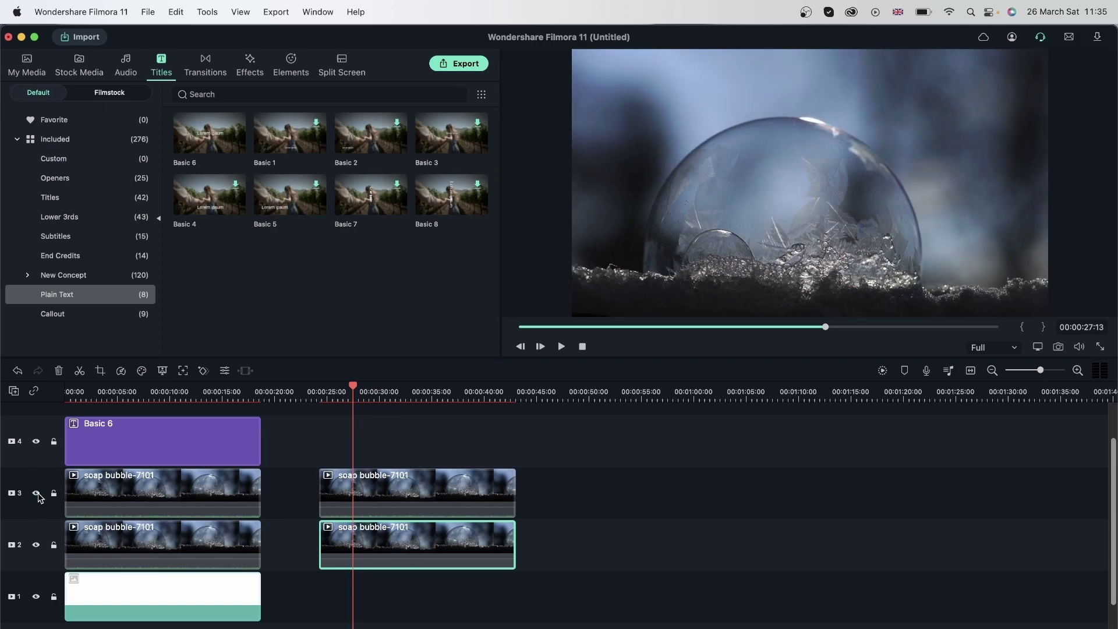
Step: Set the second track-2 bubble clip's smooth level to 0, hide track 3, and play it back
double_click(444, 554)
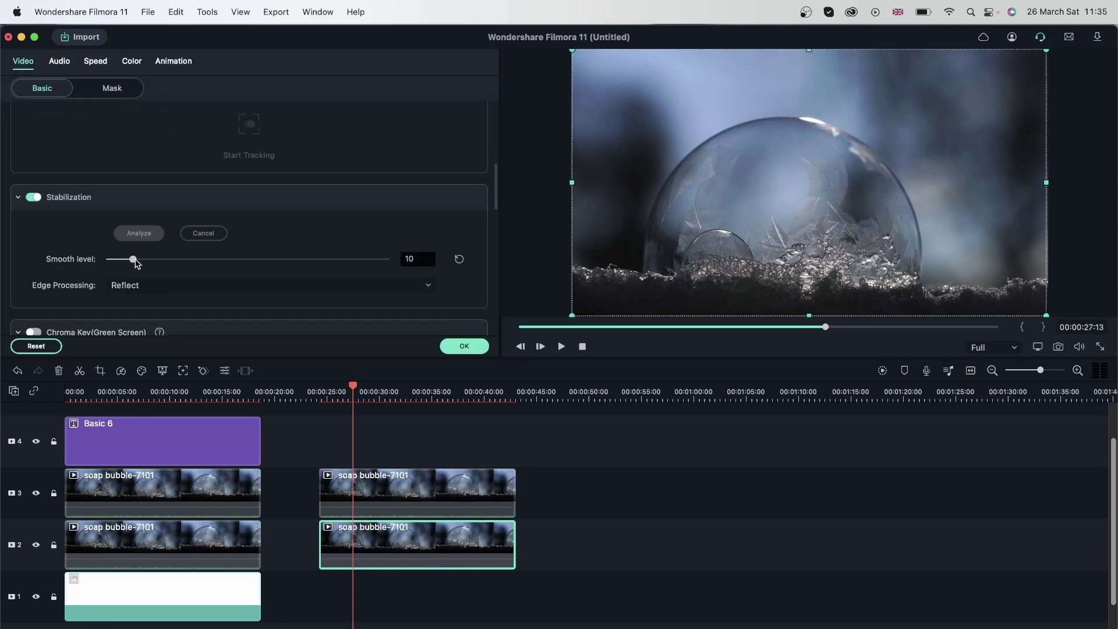
left_click_drag(133, 260, 110, 260)
left_click_drag(355, 388, 482, 408)
left_click(36, 492)
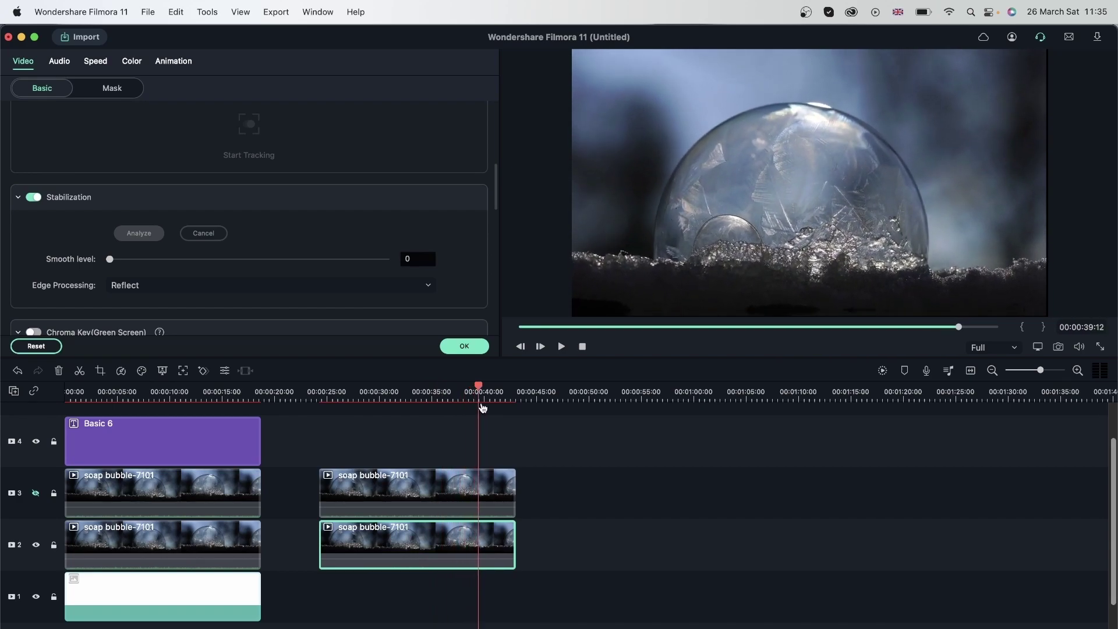
key("space")
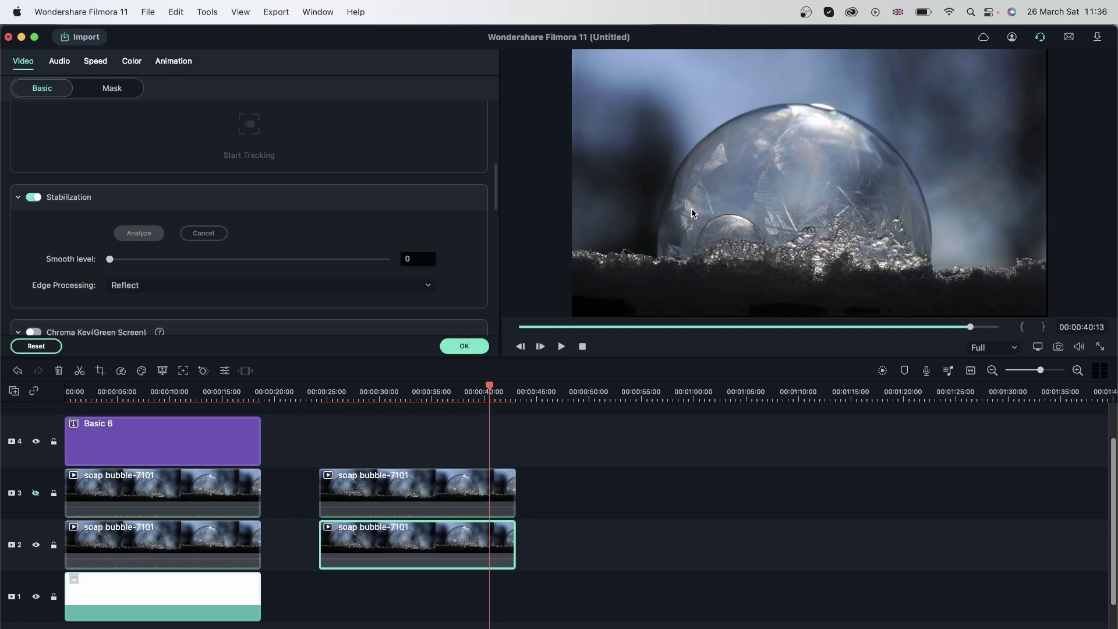
Step: Scale the second bubble clip to 93.6% with Tile edge processing
scroll(237, 170, "up", 5)
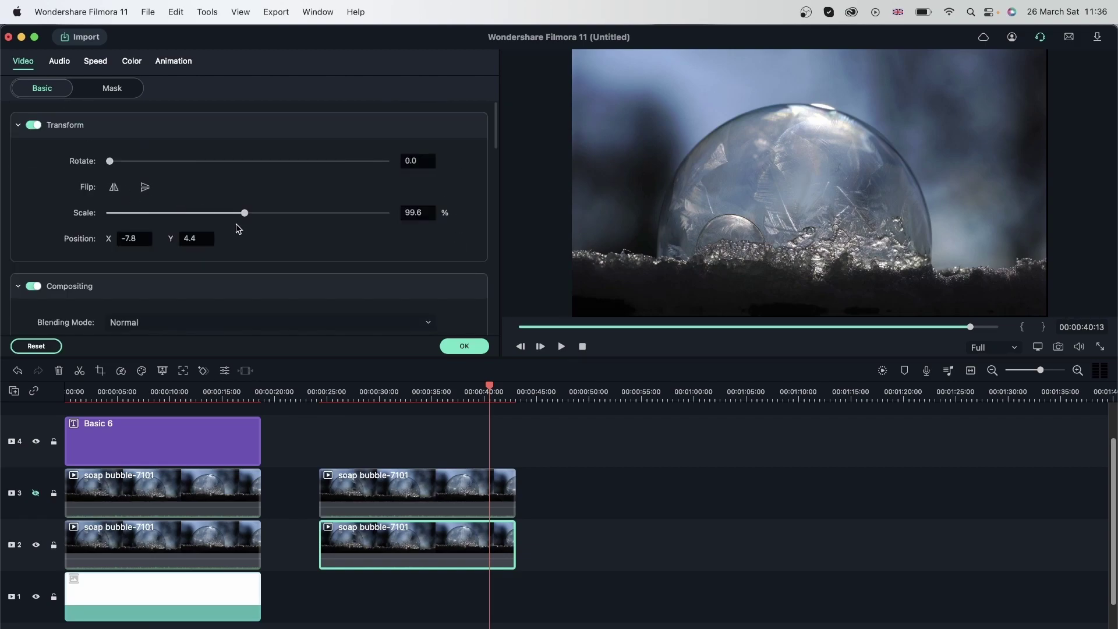
left_click_drag(243, 214, 236, 214)
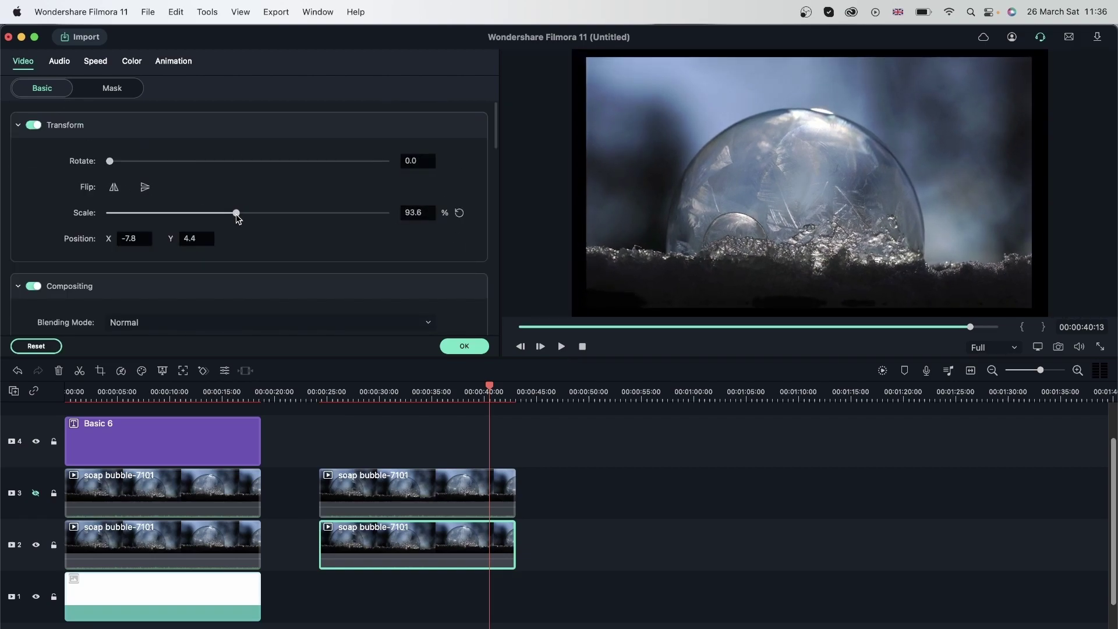
scroll(253, 279, "down", 5)
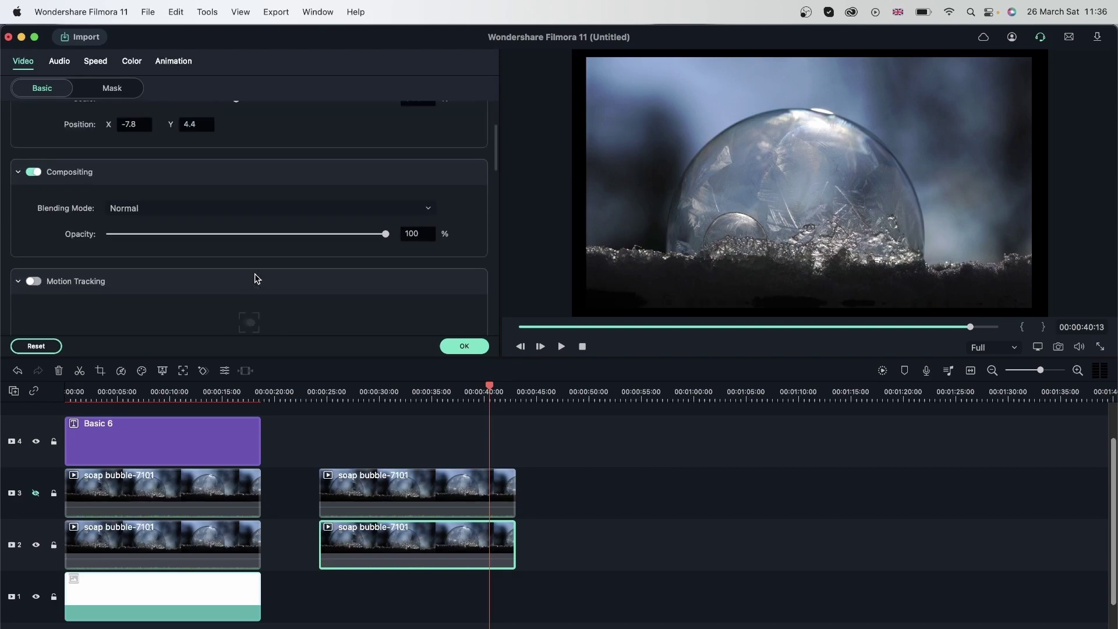
scroll(202, 277, "down", 5)
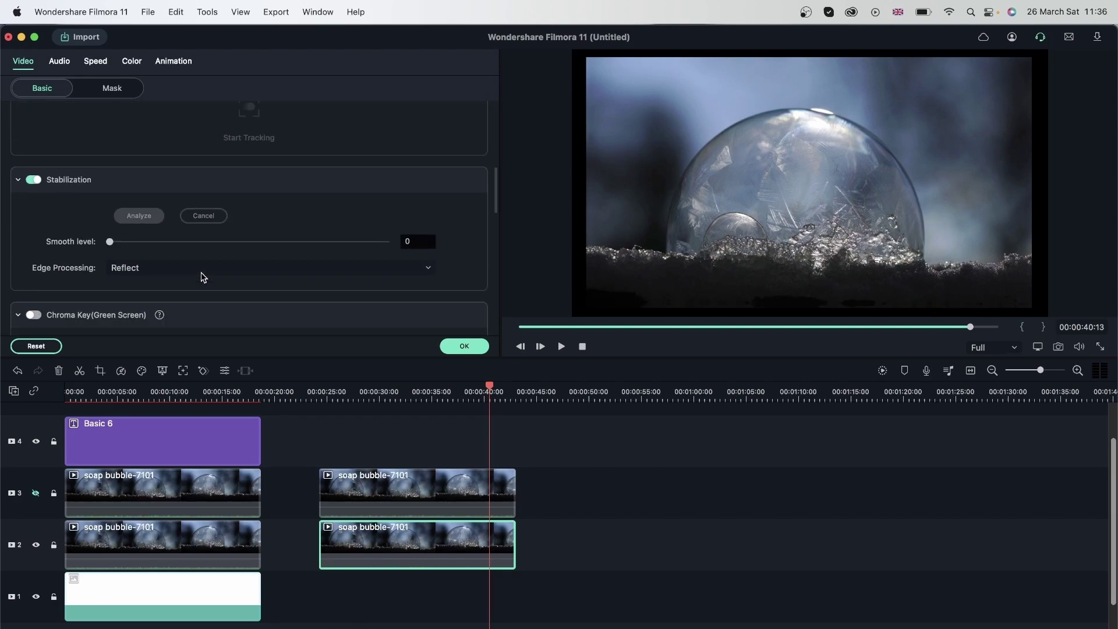
scroll(202, 276, "down", 1)
left_click(167, 245)
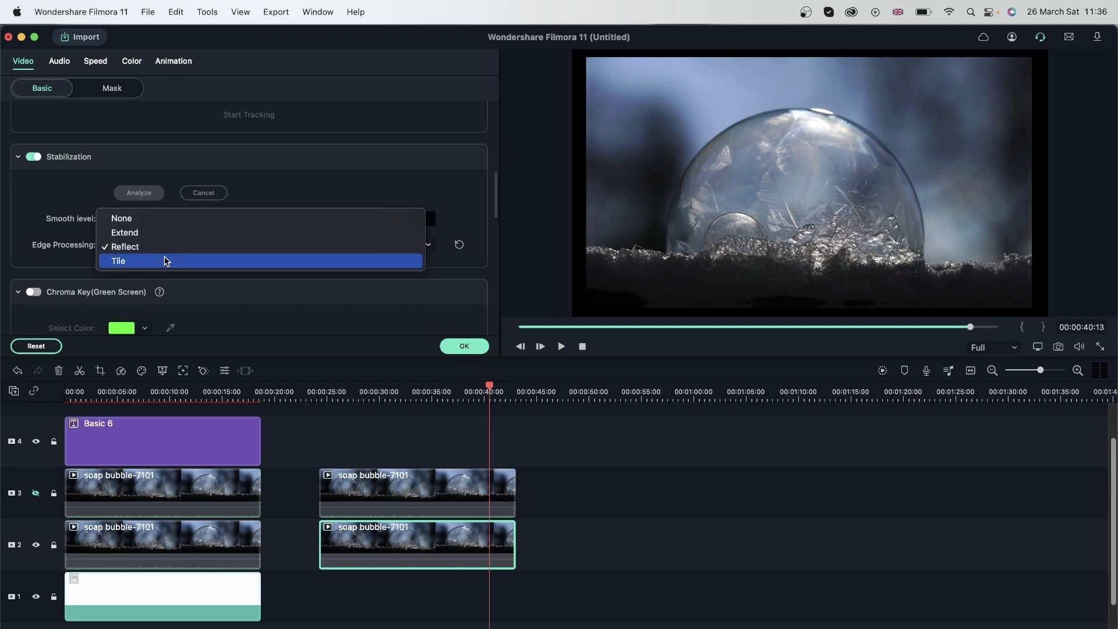
left_click(167, 261)
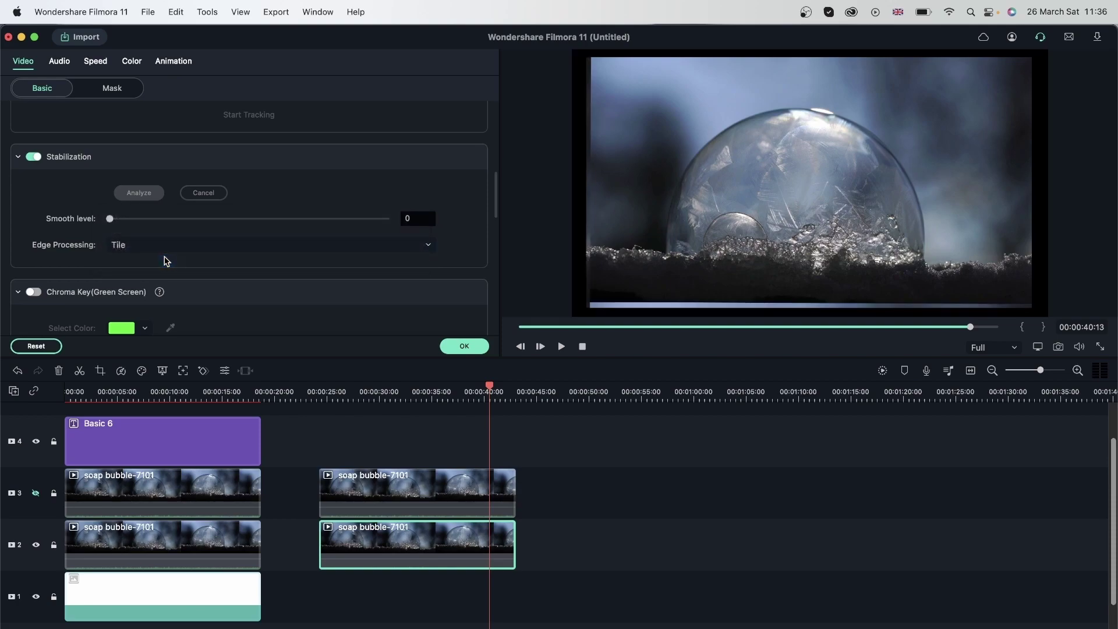
left_click(232, 249)
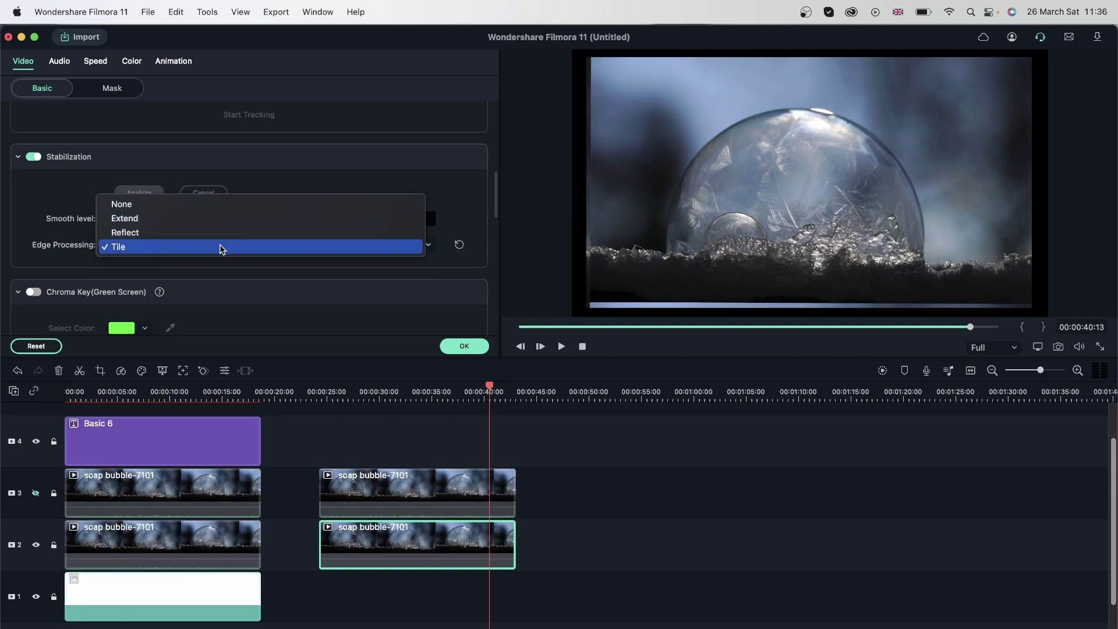
left_click(223, 249)
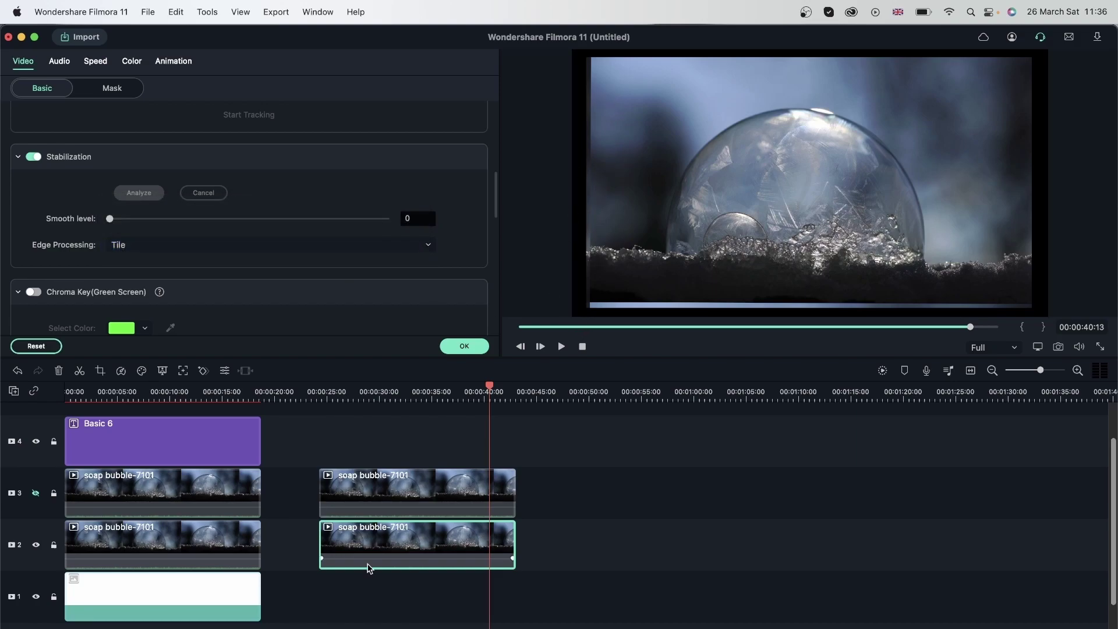
Step: Paste a copy of the white background clip on track 1 at 00:00:24:20
left_click(178, 603)
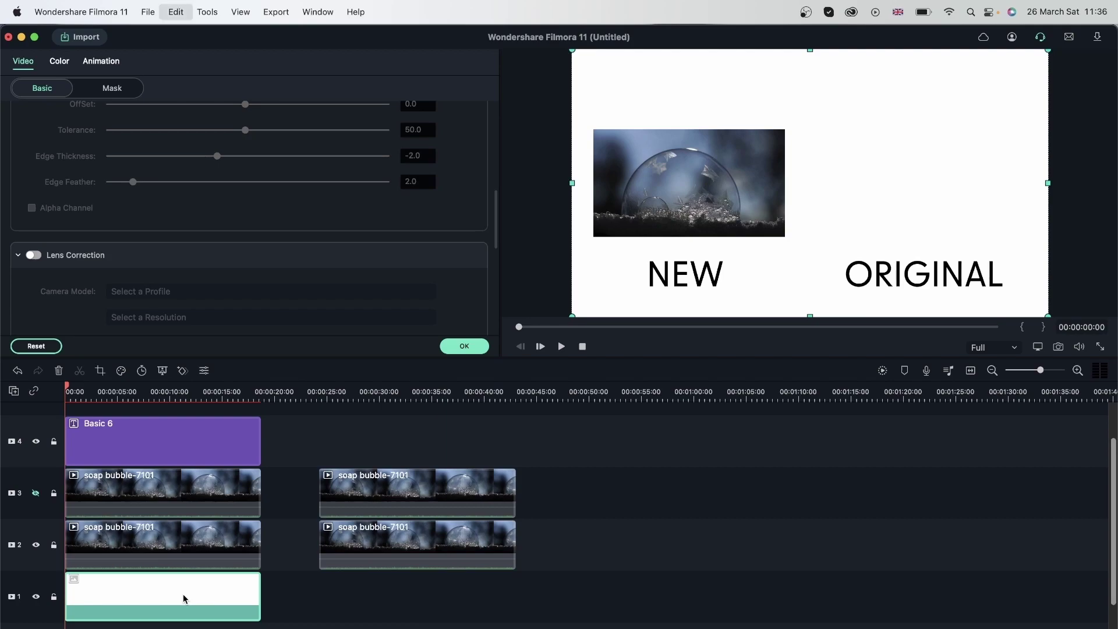
left_click(325, 389)
left_click(390, 598)
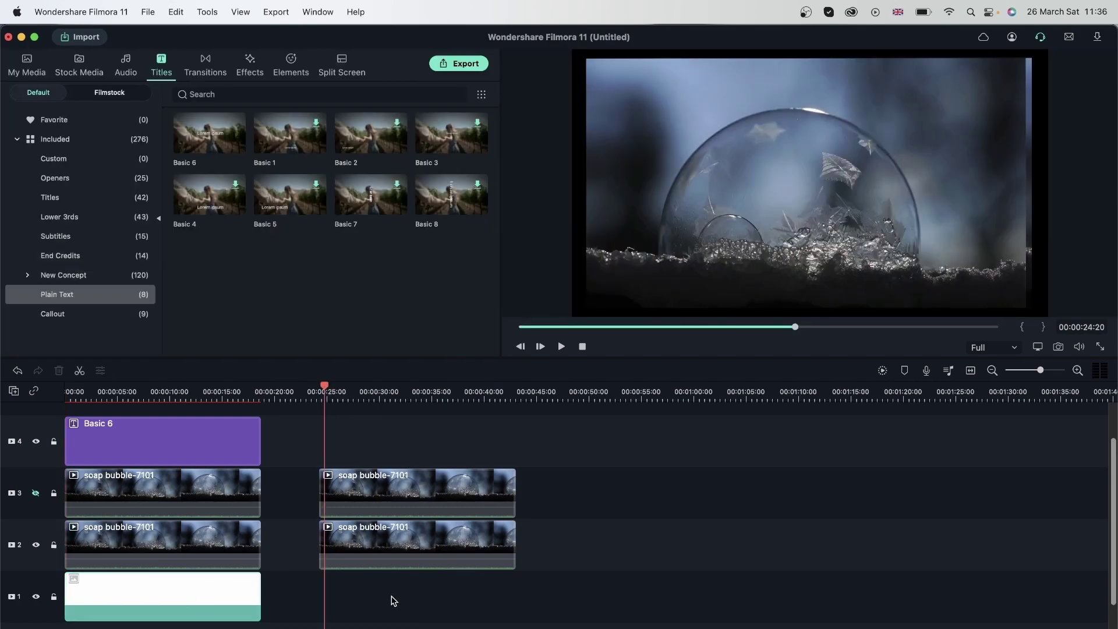
key("super+v")
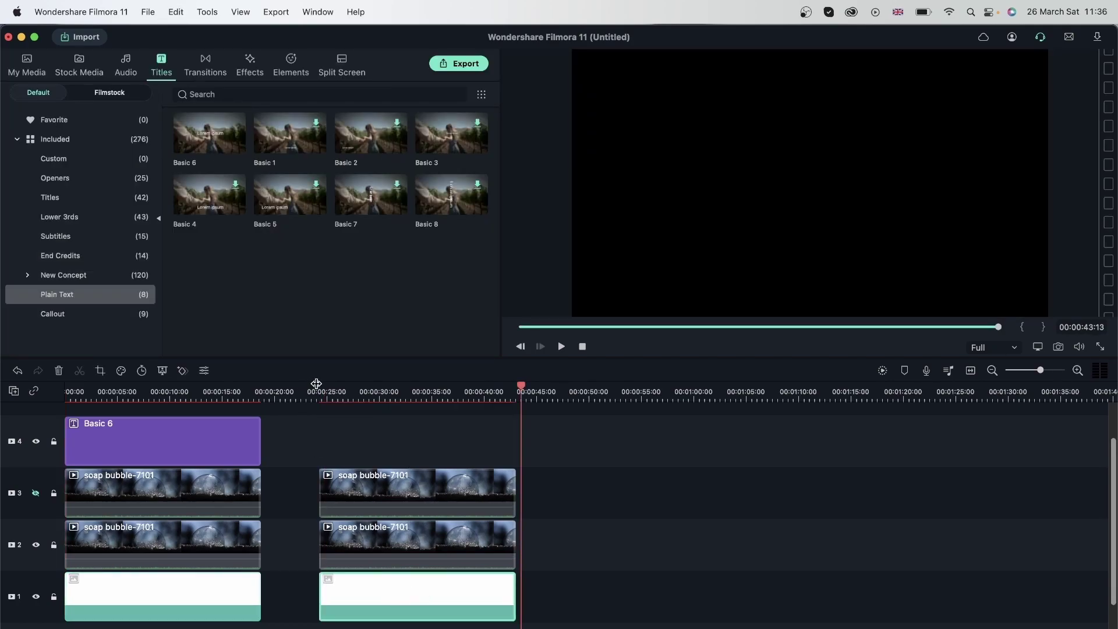
left_click(325, 389)
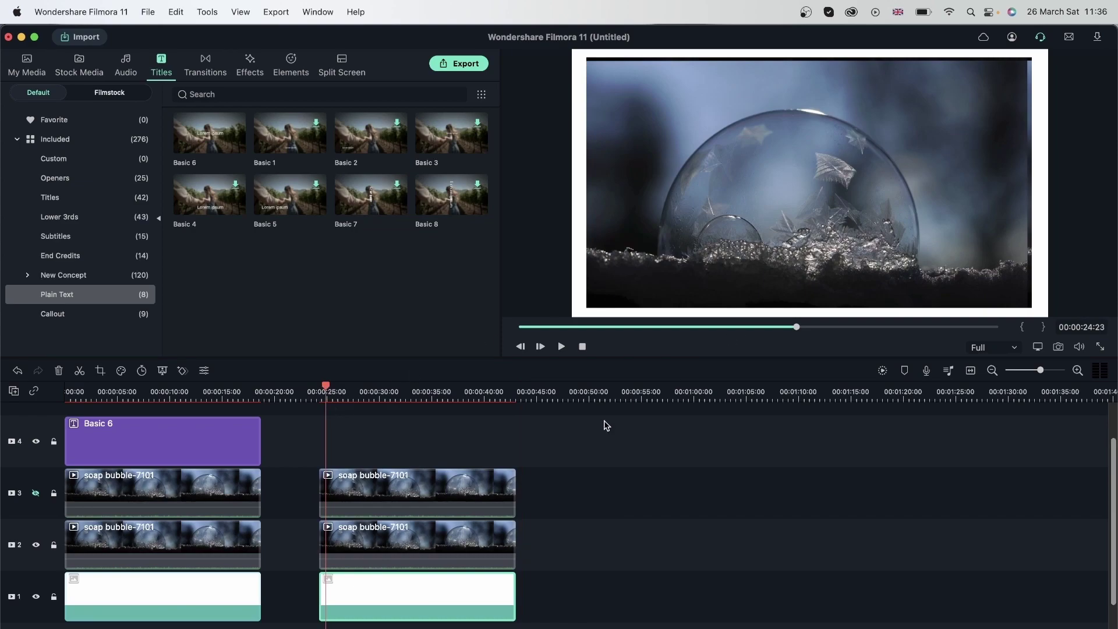
Step: Raise the second track-2 bubble clip's stabilization smooth level to 47
left_click(446, 544)
double_click(445, 545)
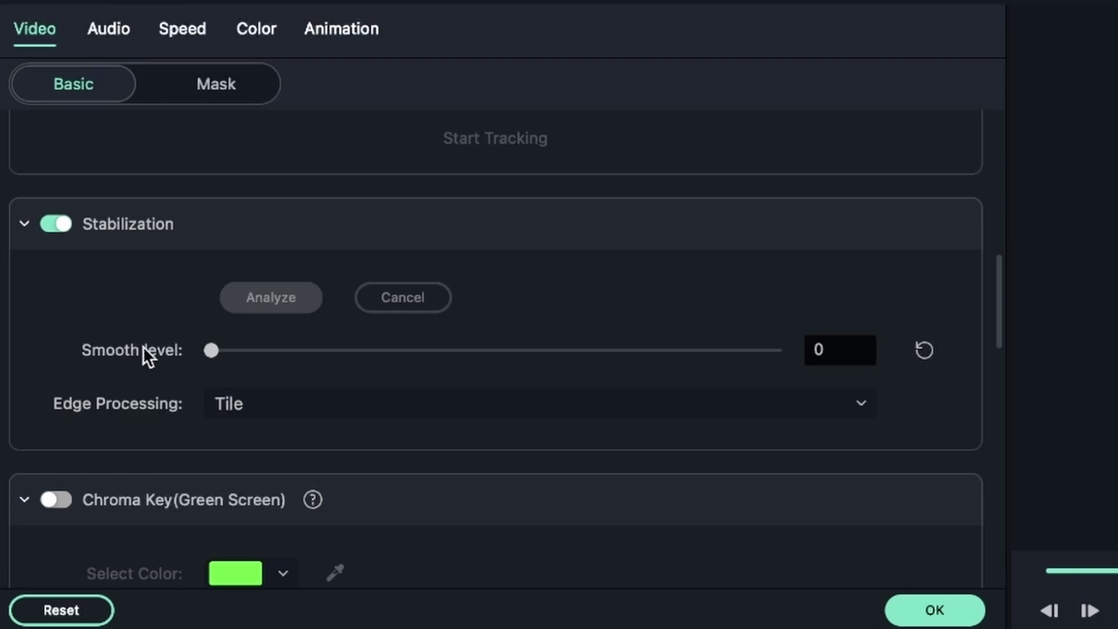
left_click(471, 350)
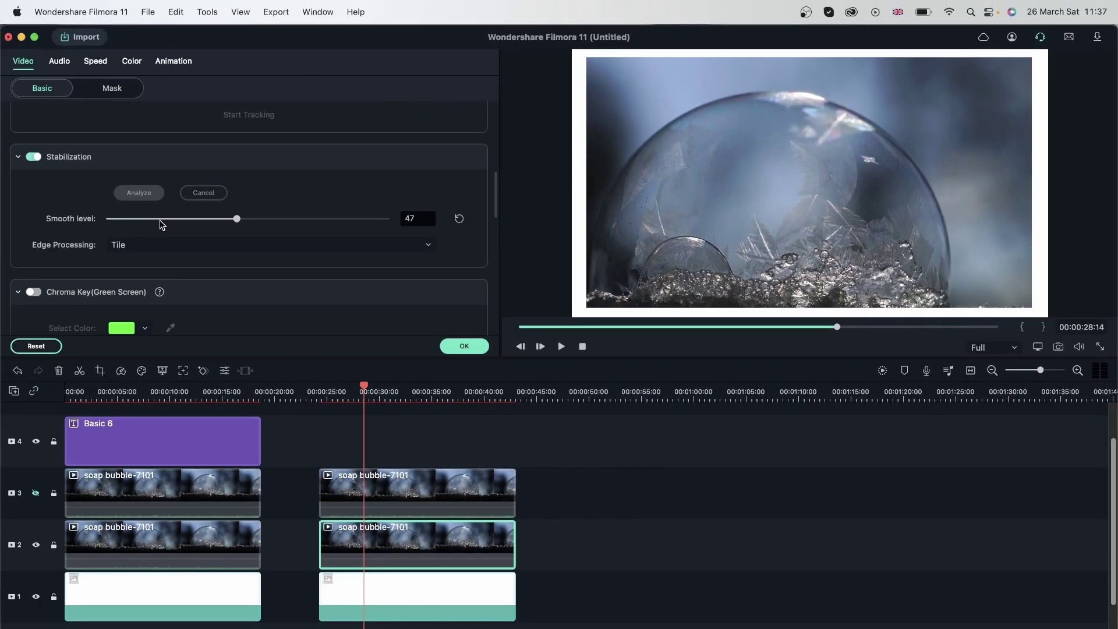
Step: Try smooth level 100, review the clip around 25 s, then return smooth level to 0
left_click(161, 220)
left_click_drag(160, 223, 402, 223)
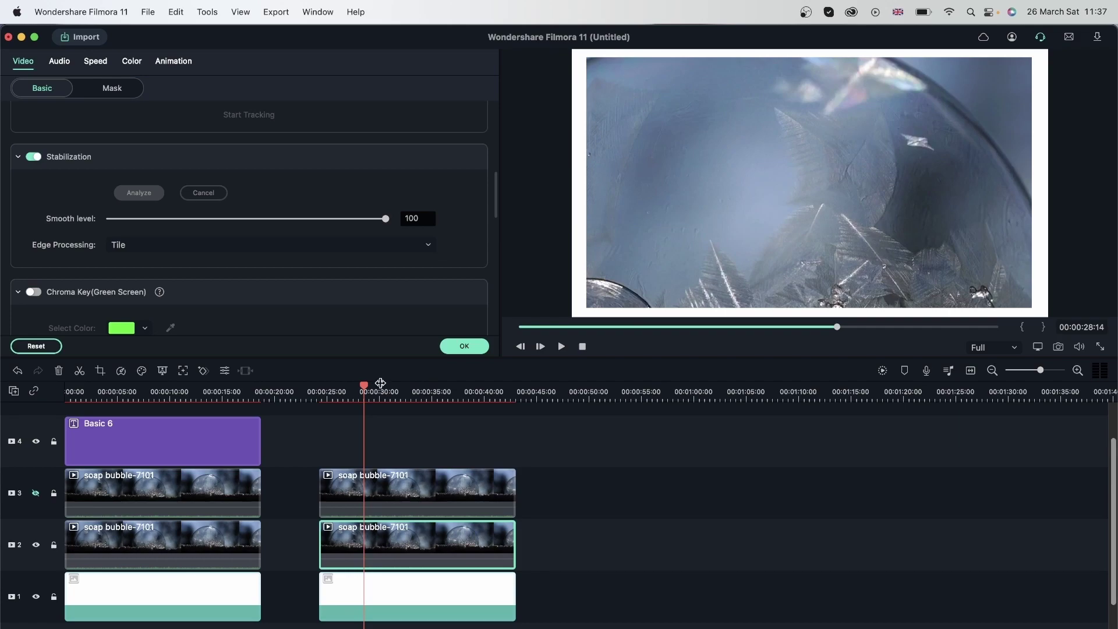
left_click_drag(364, 387, 325, 394)
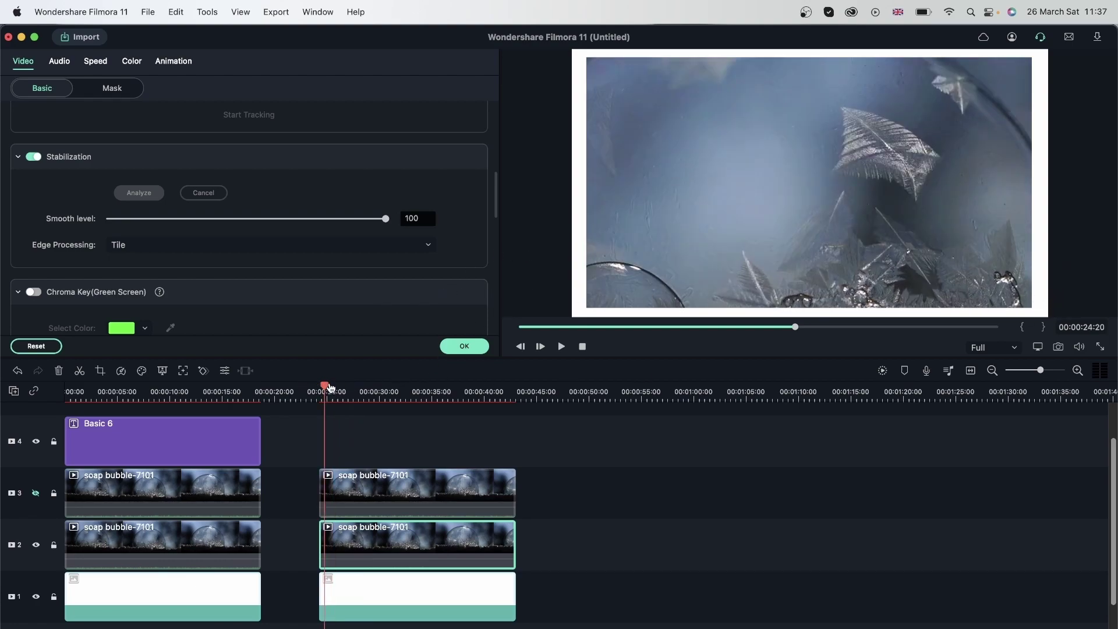
mouse_move(327, 386)
left_mouse_down()
mouse_move(351, 387)
mouse_move(337, 389)
left_mouse_up()
left_click(328, 426)
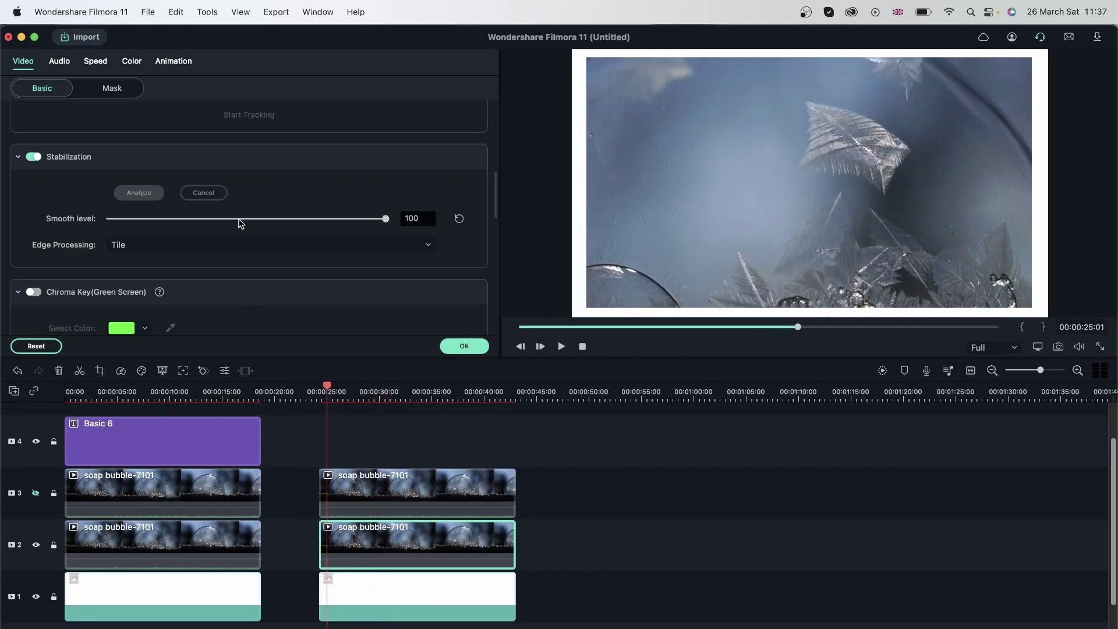
left_click_drag(239, 221, 105, 220)
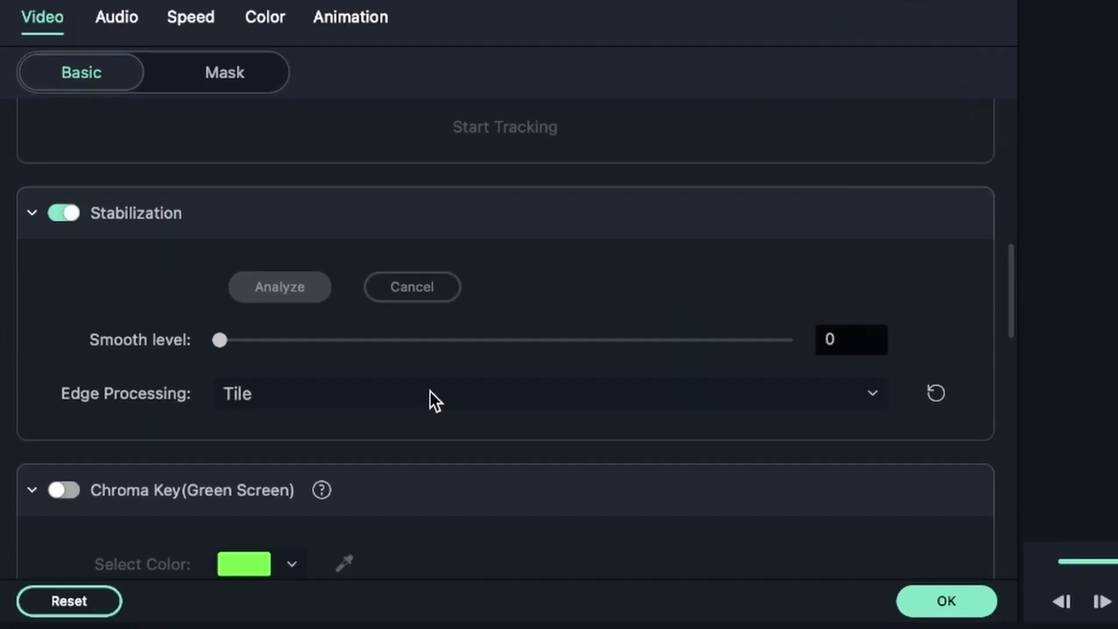
Step: Try Reflect and Extend edge processing on the track-2 bubble copy
left_click(429, 393)
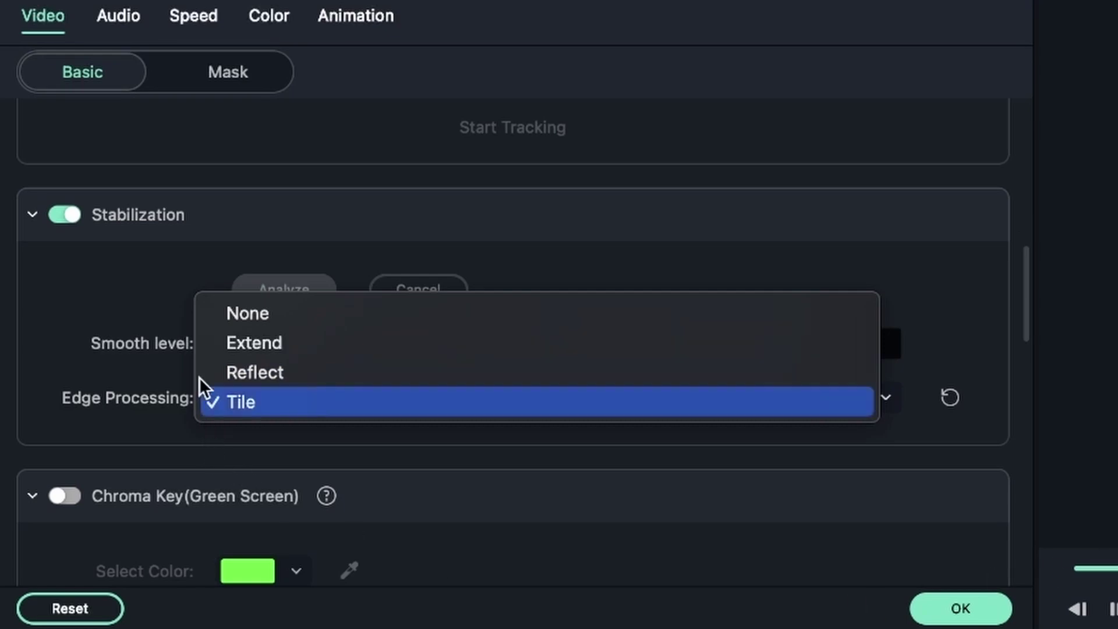
left_click(222, 367)
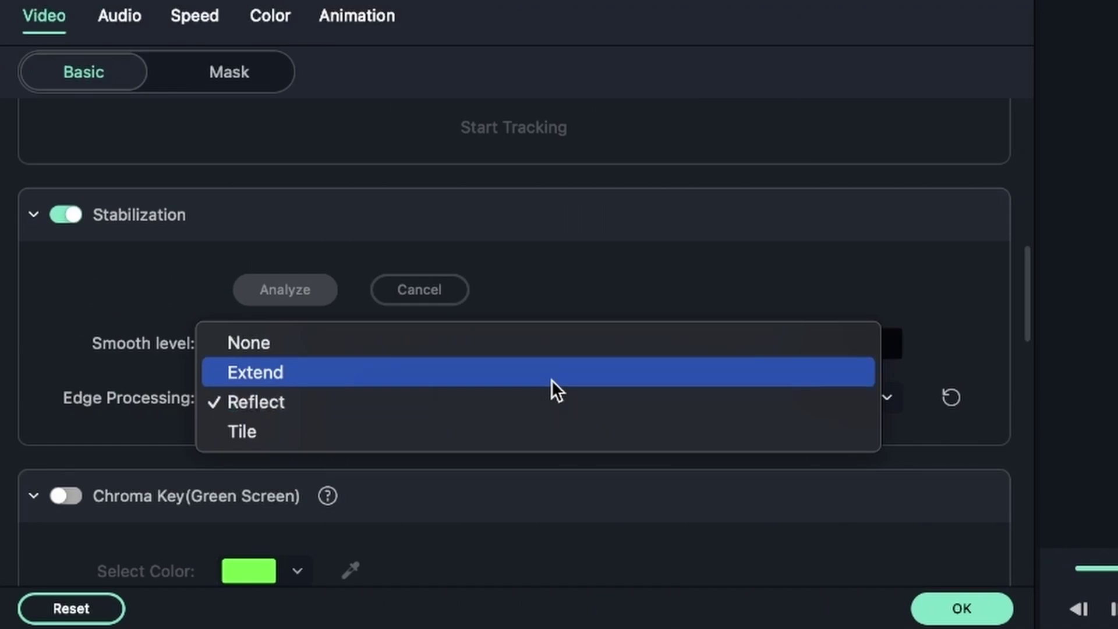
left_click(551, 380)
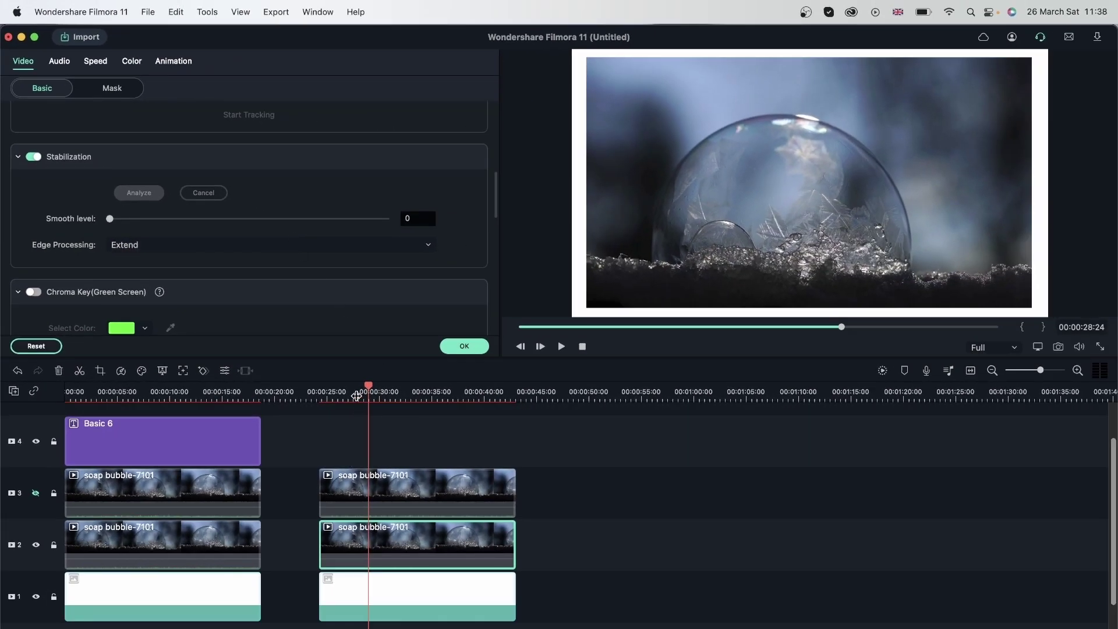
Step: Check frames at 00:00:30:09, 00:00:36:10 and 00:00:31:05, then reselect the track-2 clip
left_click(323, 389)
left_click(383, 395)
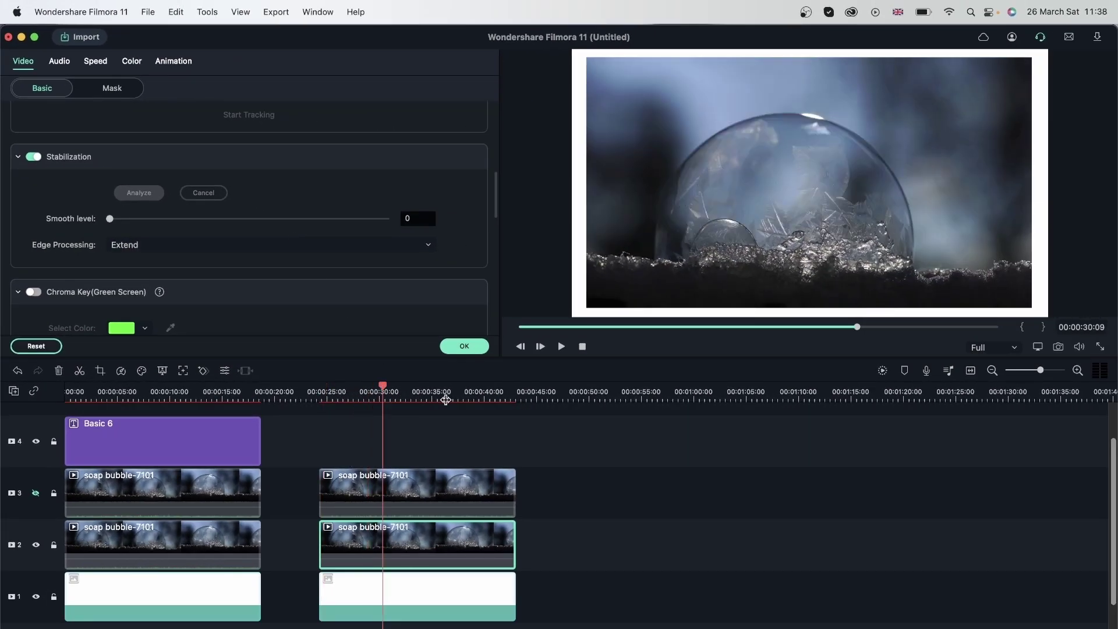
left_click(446, 400)
left_click(391, 395)
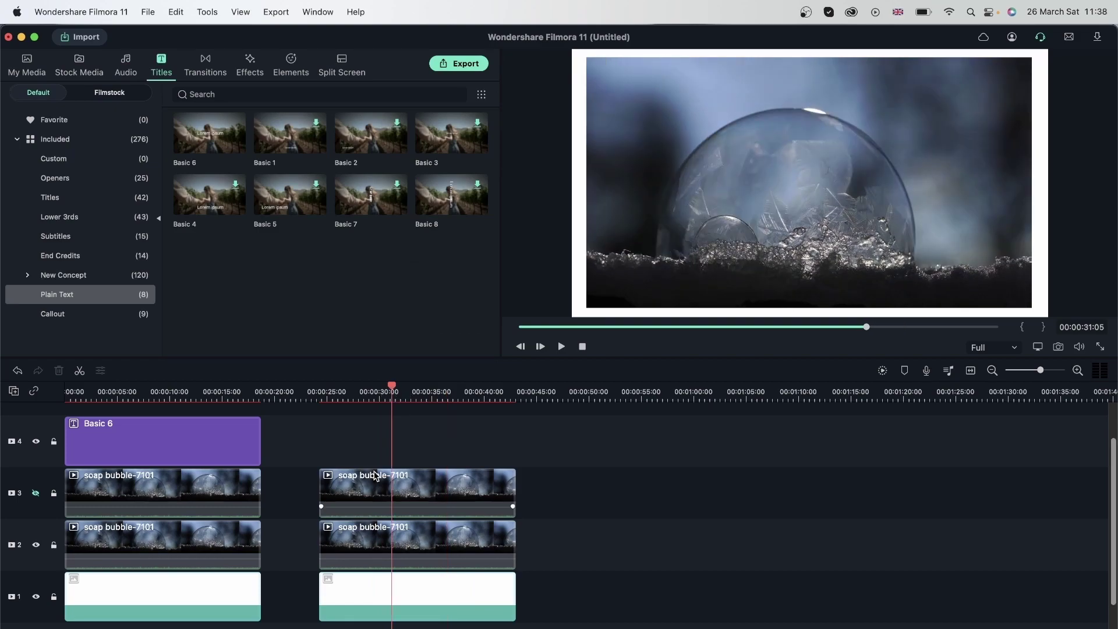
left_click(358, 539)
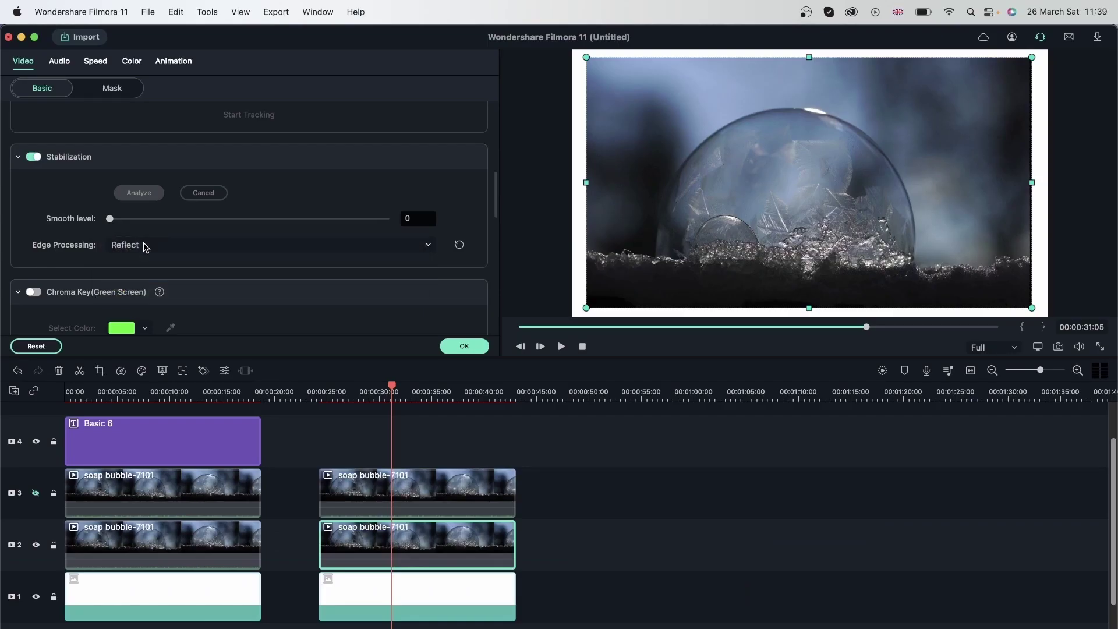
Step: Raise the smooth level to 64 and try Extend edge processing
left_click_drag(158, 219, 285, 245)
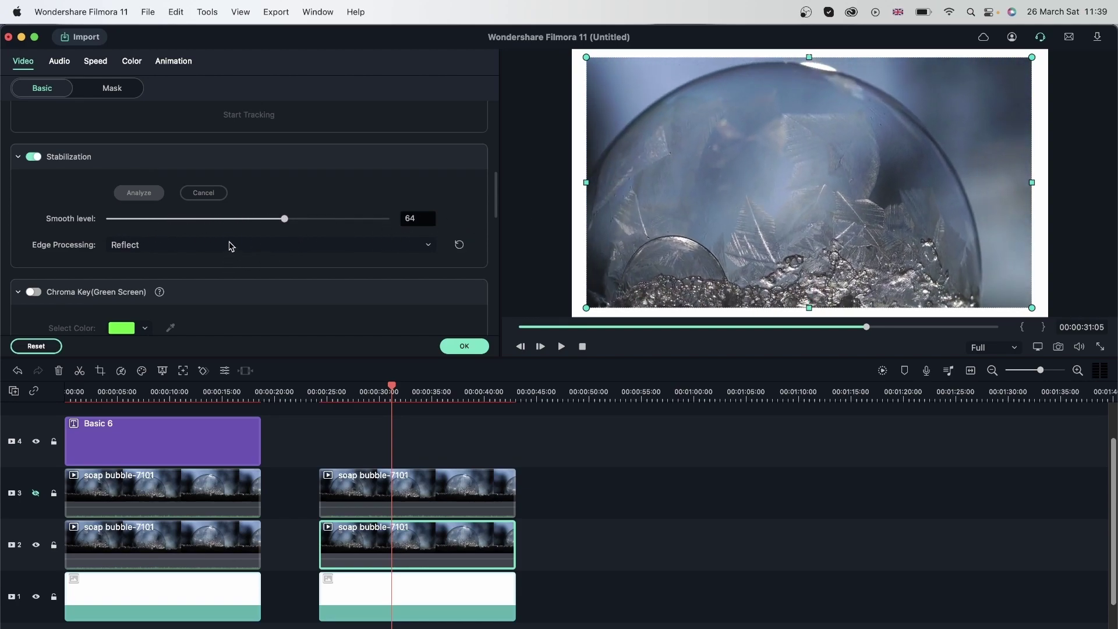
left_click(159, 245)
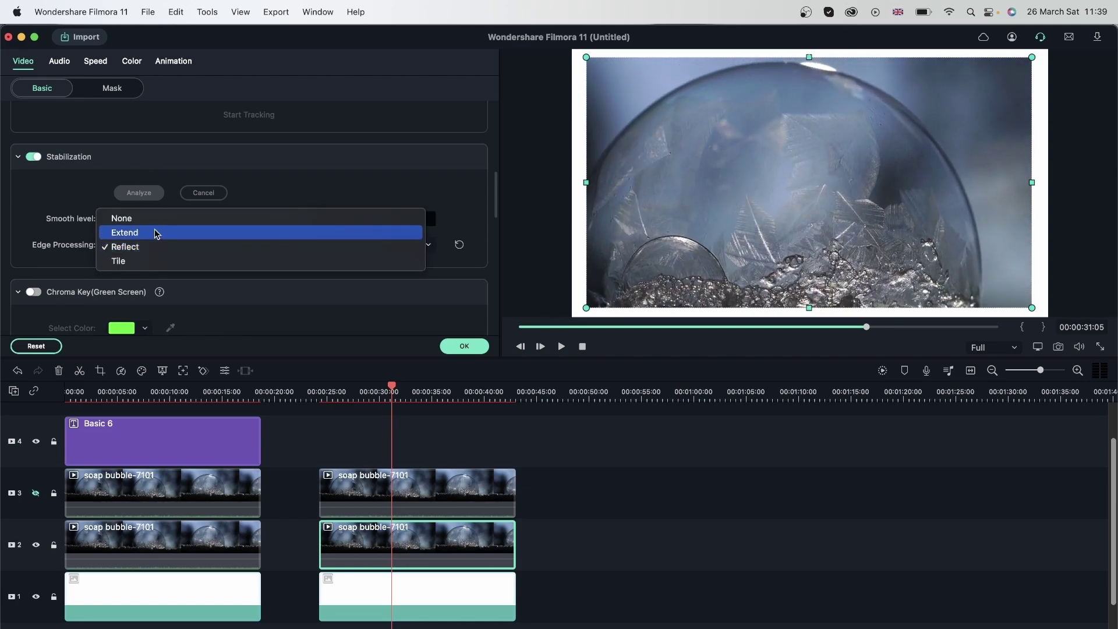
left_click(156, 232)
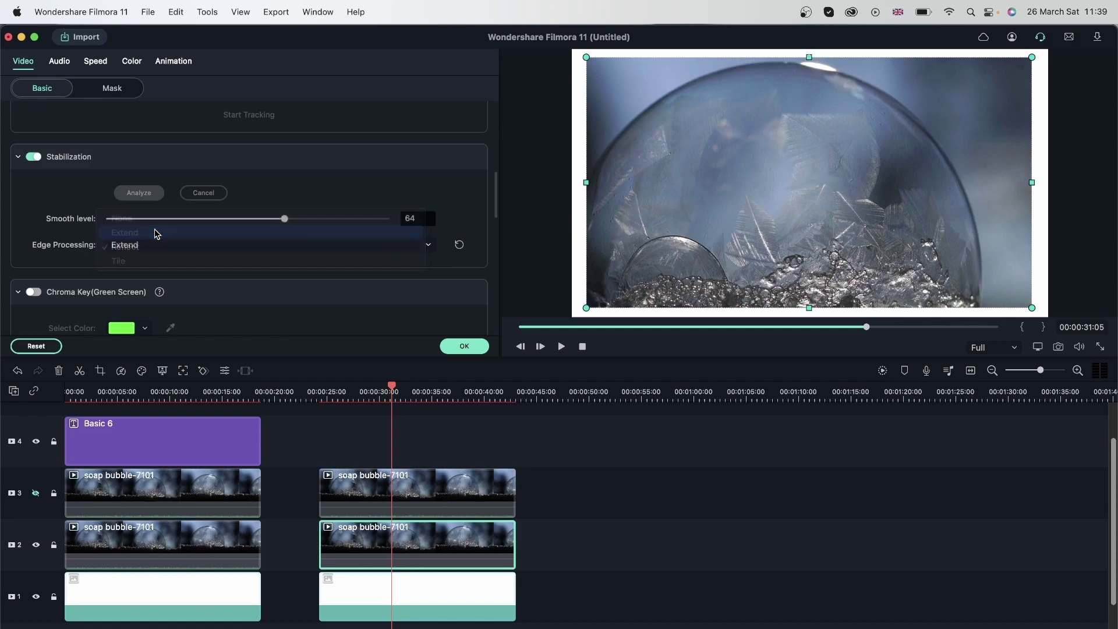
left_click(280, 249)
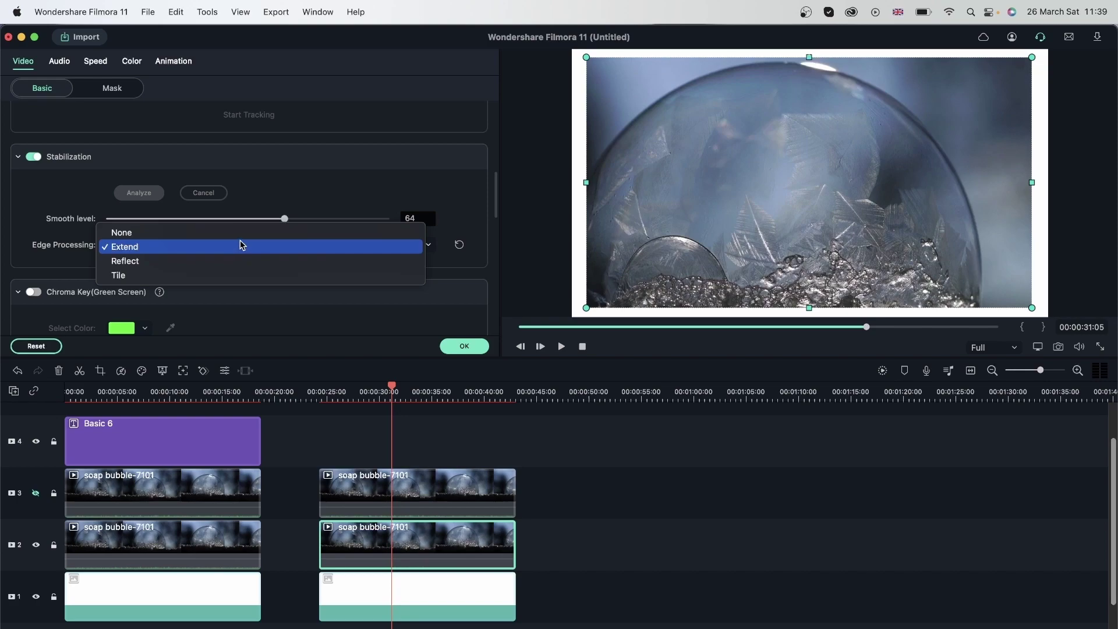
left_click(375, 200)
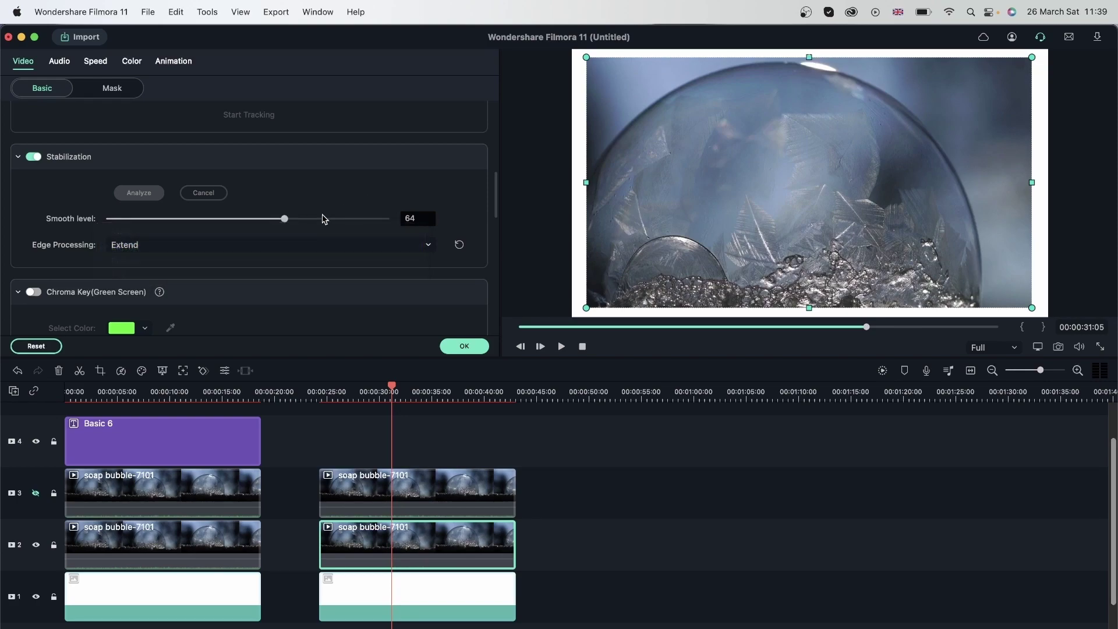
left_click(251, 245)
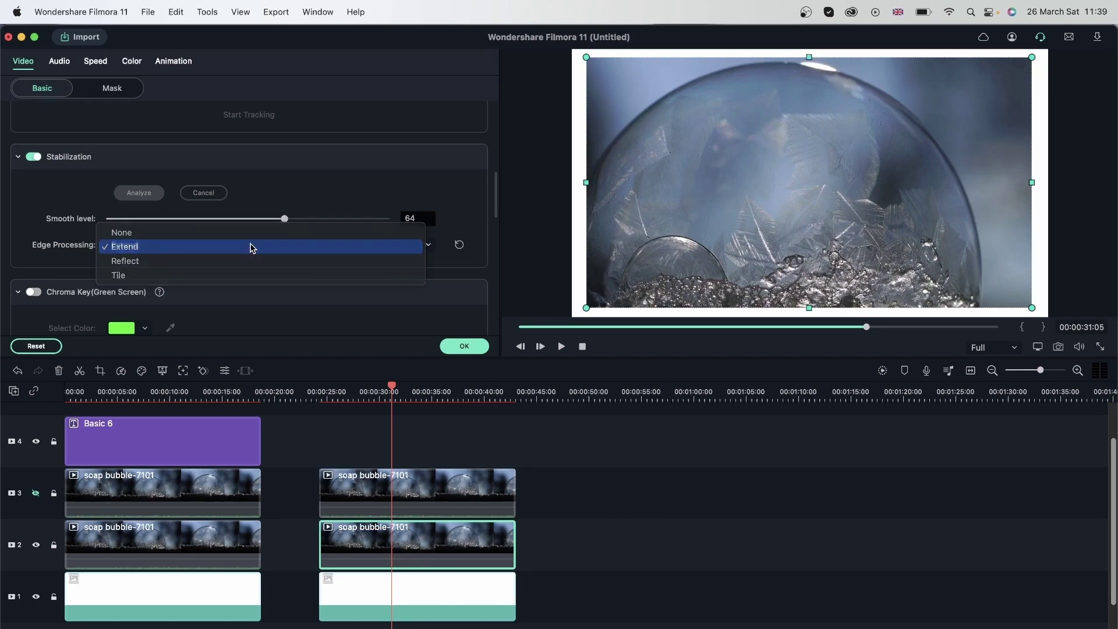
left_click(251, 245)
Step: Try Reflect, settle on Tile edge processing, and scrub back to preview
left_click(255, 245)
left_click(262, 260)
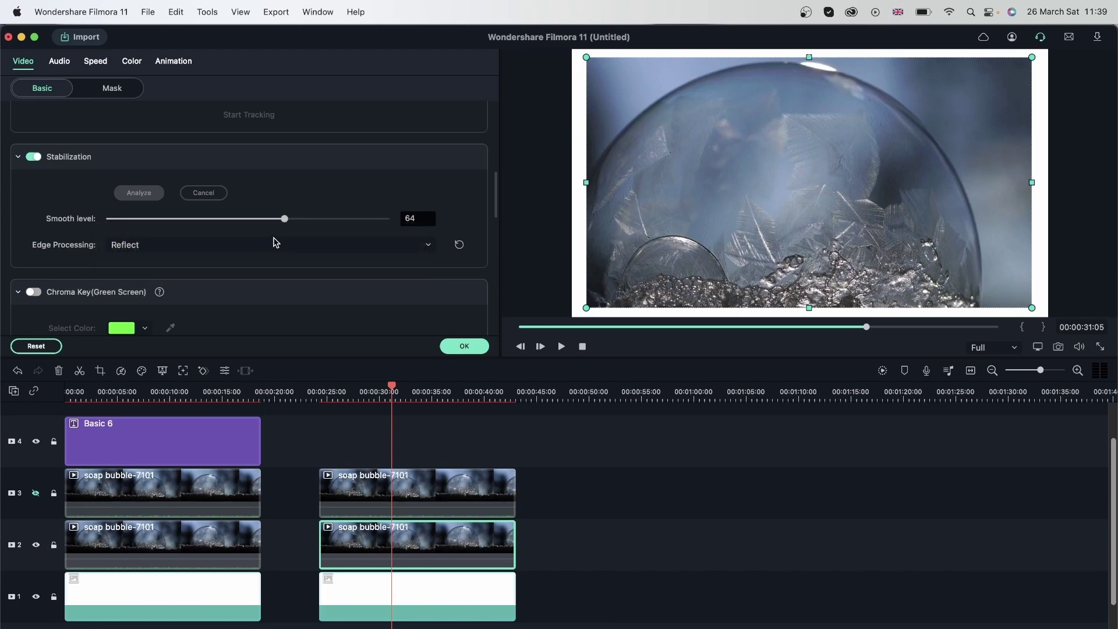
left_click(276, 244)
left_click(256, 262)
left_click_drag(394, 389, 327, 391)
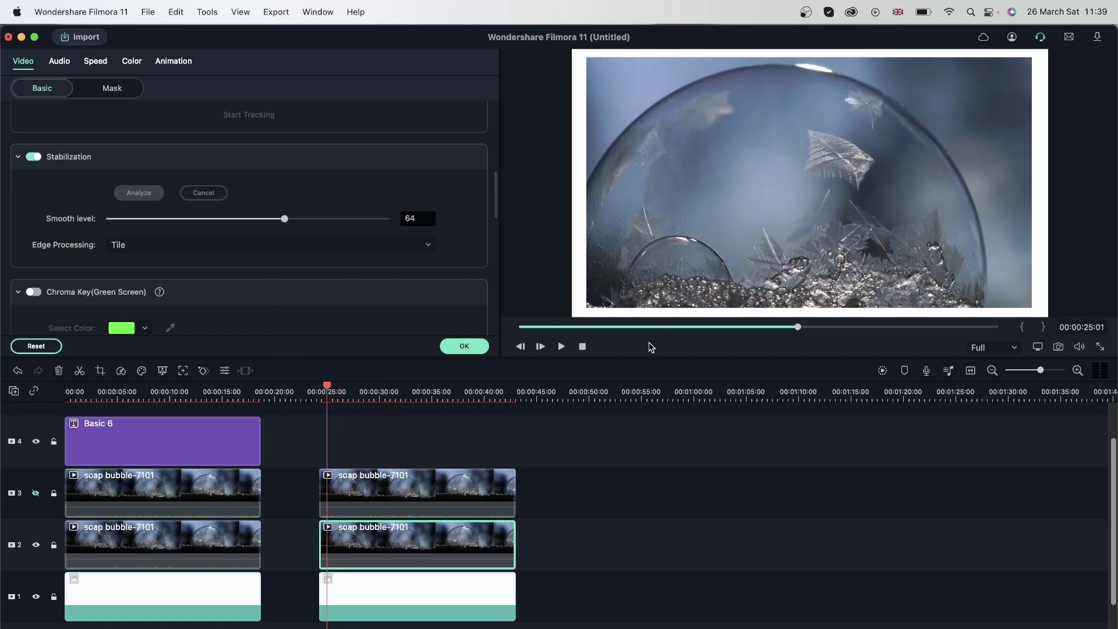
Step: Confirm the stabilization settings and unhide track 3 holding the ORIGINAL clips
left_click(105, 389)
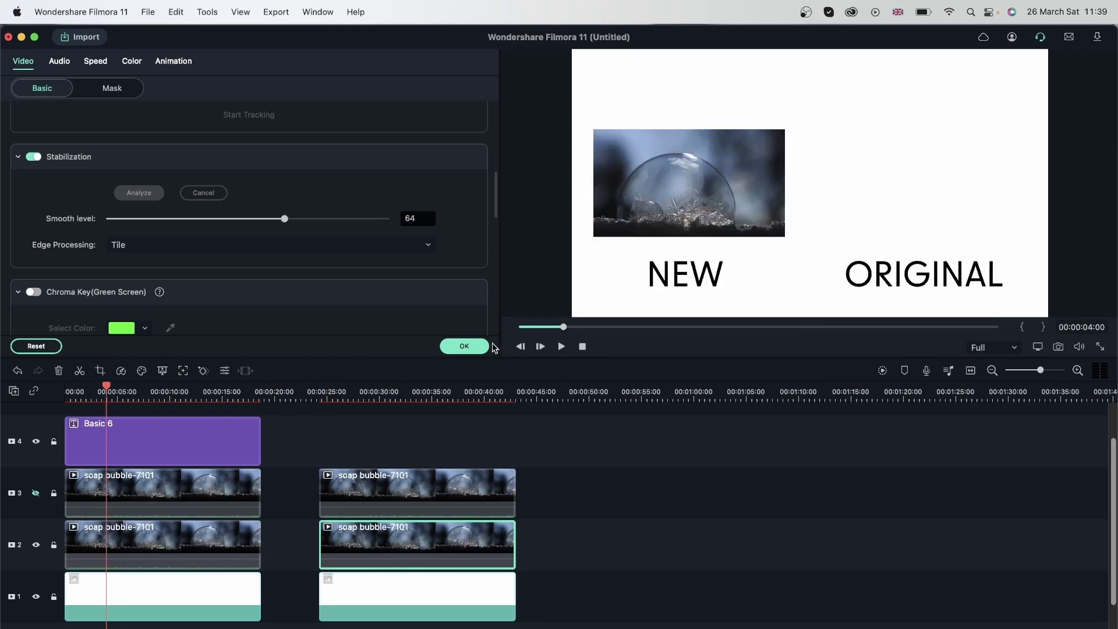
left_click(464, 346)
left_click(37, 494)
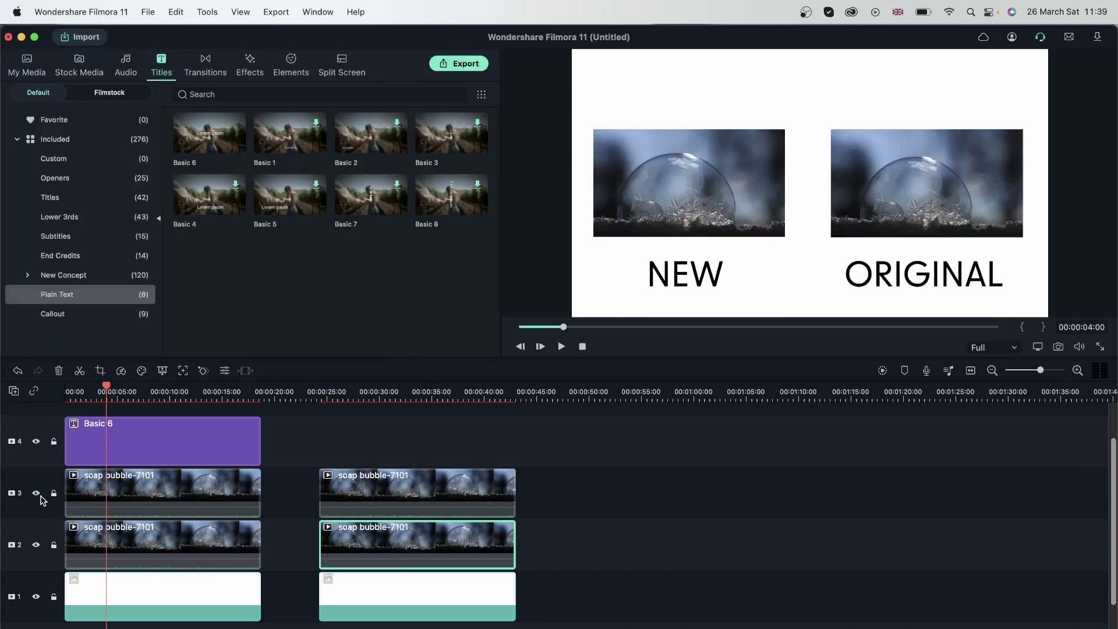
left_click(264, 487)
left_click(205, 508)
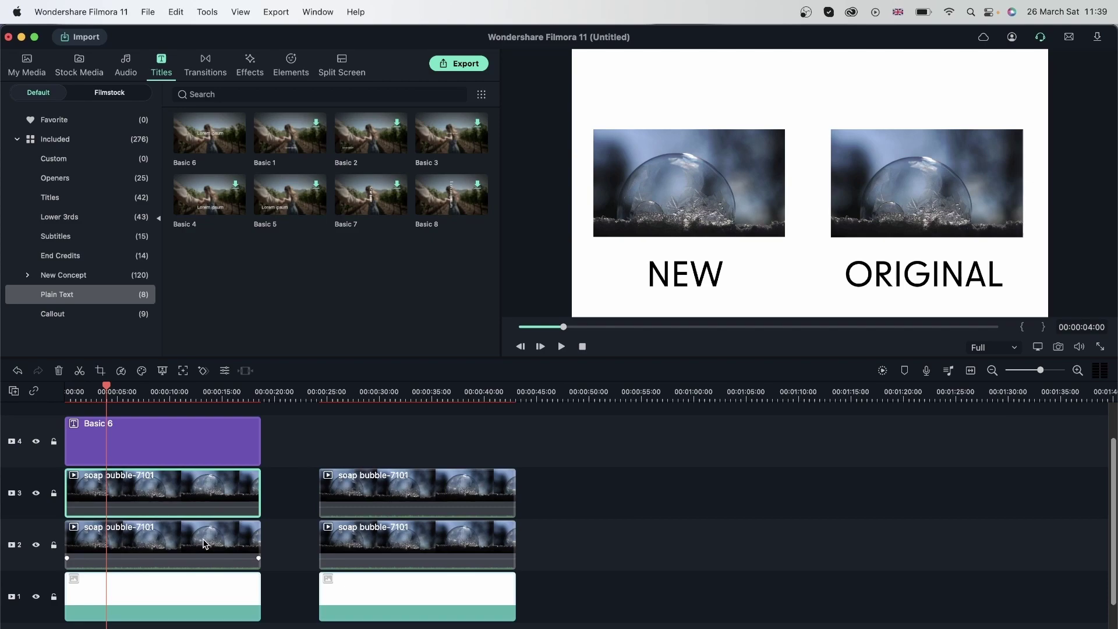
Step: Set the first NEW bubble clip's smooth level to 20 and rewind to the start
double_click(205, 543)
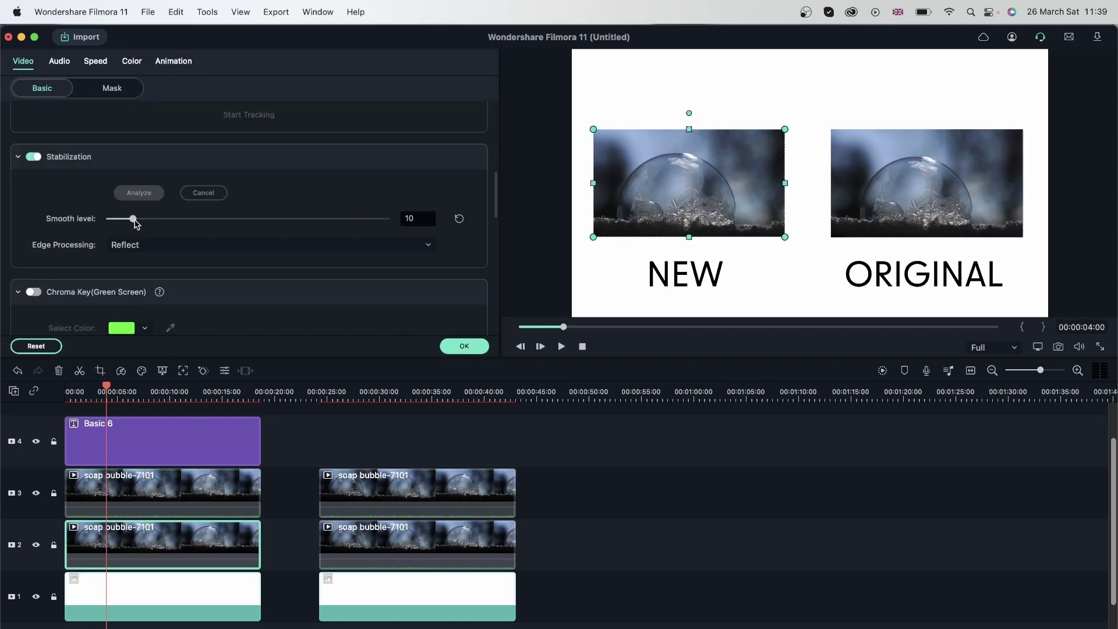
left_click_drag(135, 222, 161, 222)
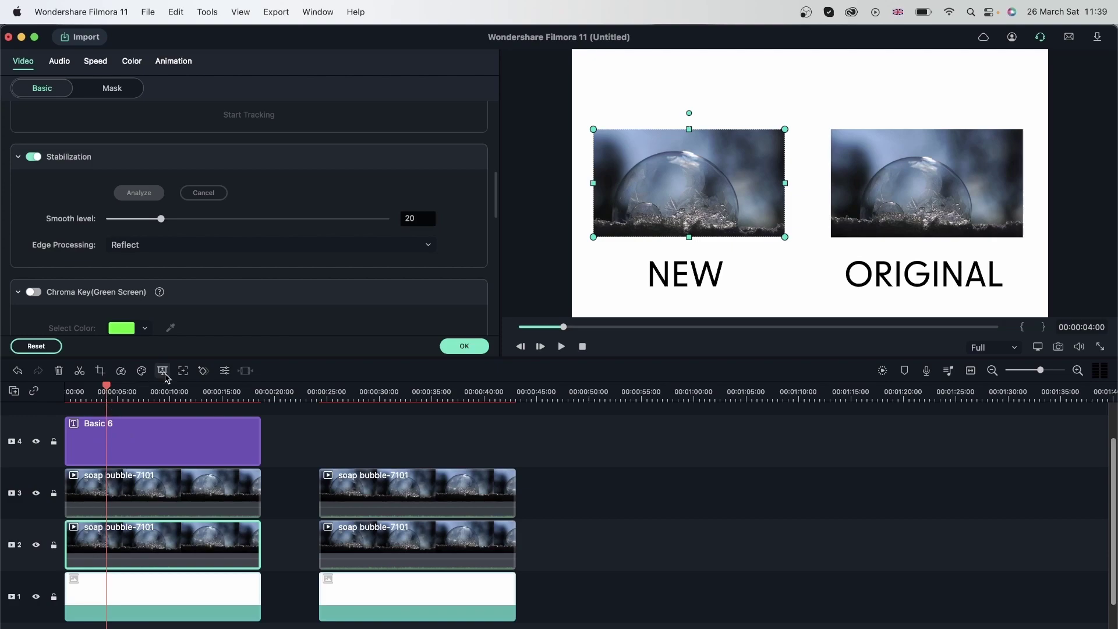
left_click(83, 388)
left_click_drag(83, 389, 39, 389)
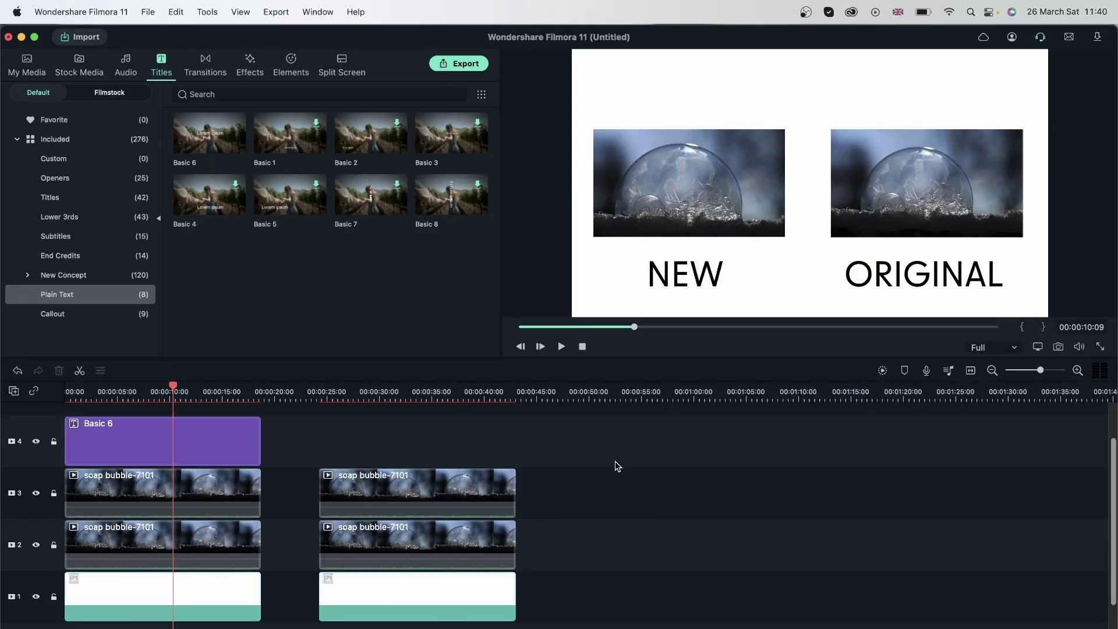
Step: Search Stock Media for "shaky" clips
left_click(80, 64)
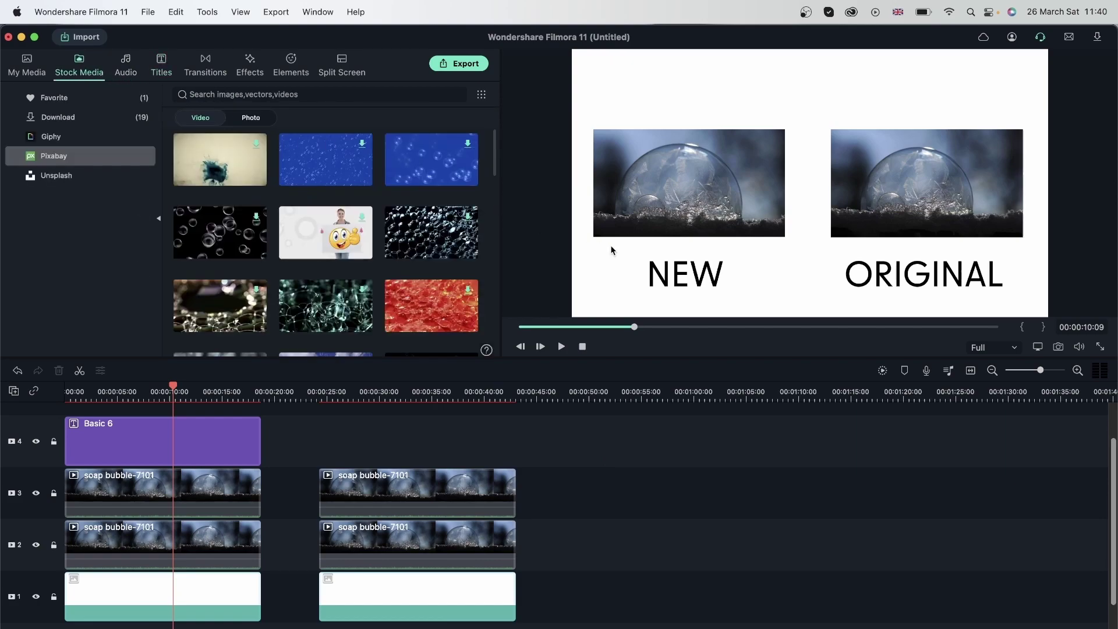
mouse_move(440, 238)
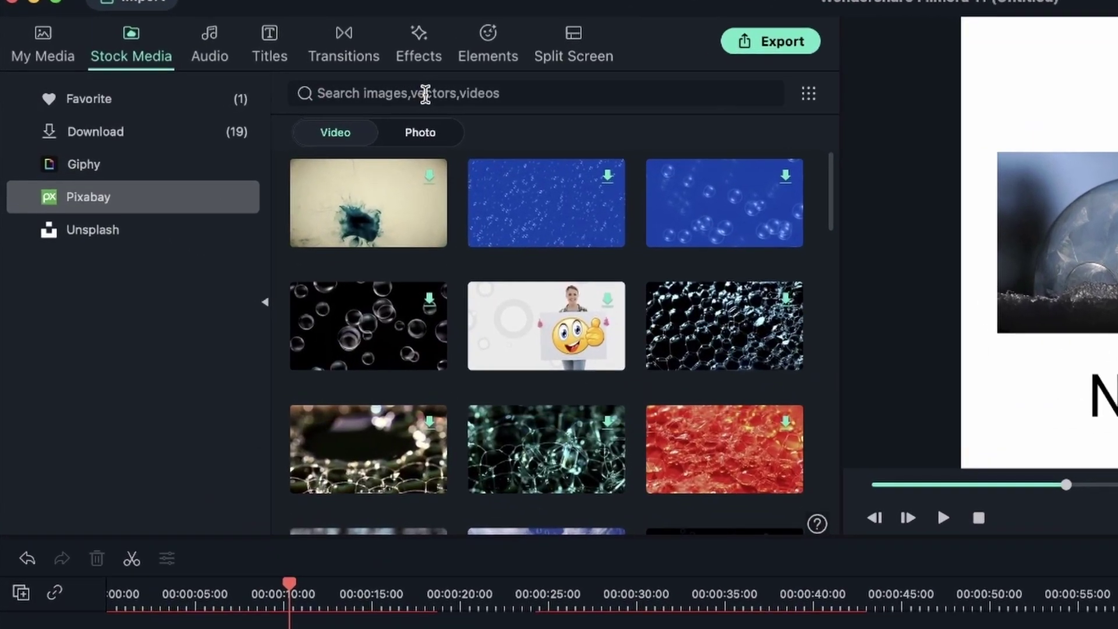
type("shaky")
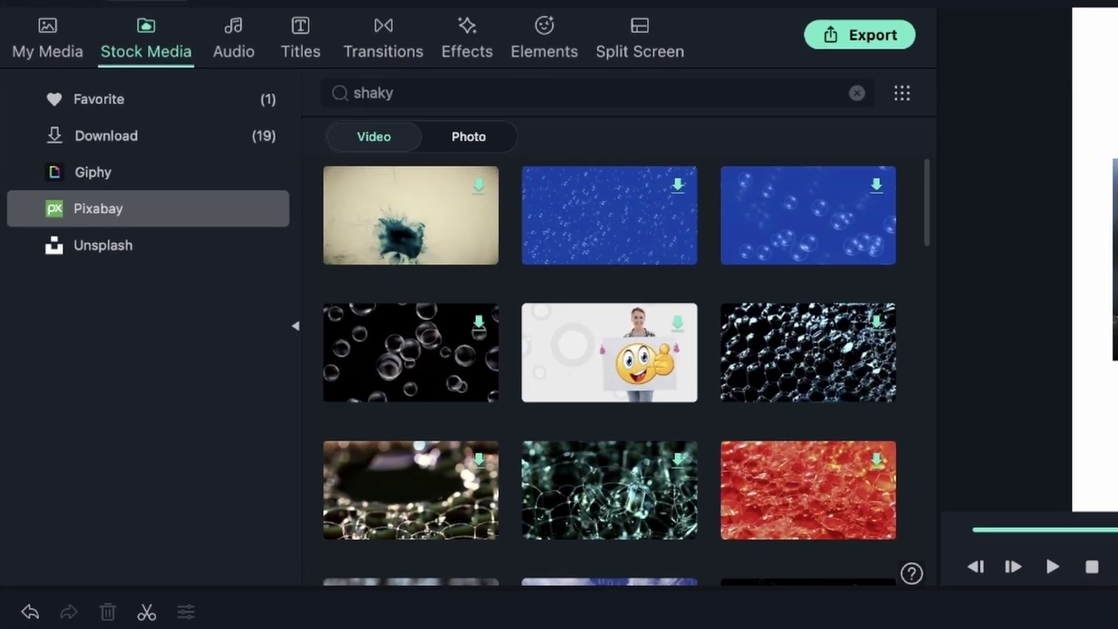
key("Return")
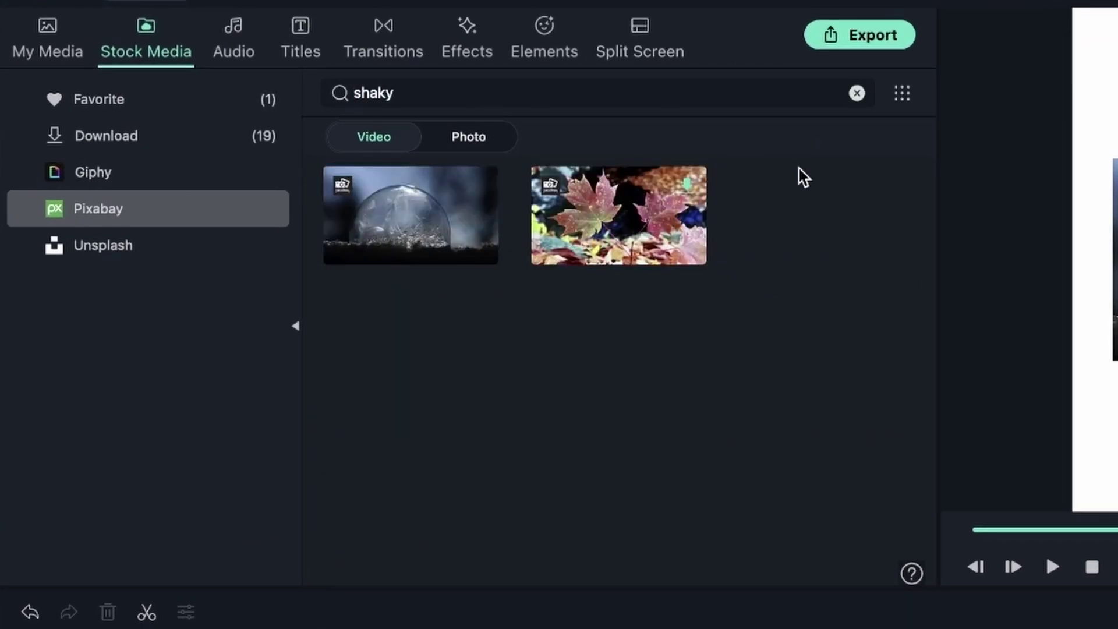
Step: Place the maple leaves-285 clip on track 3 around 47 s and play it
mouse_move(646, 214)
left_click_drag(581, 199, 1025, 628)
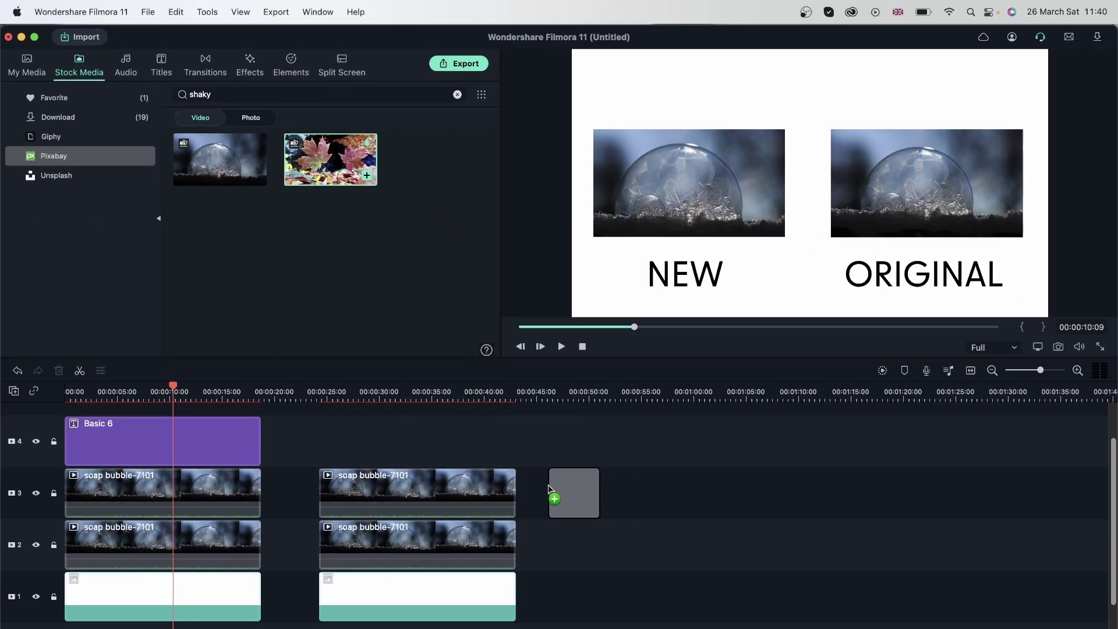
left_click_drag(548, 485, 549, 485)
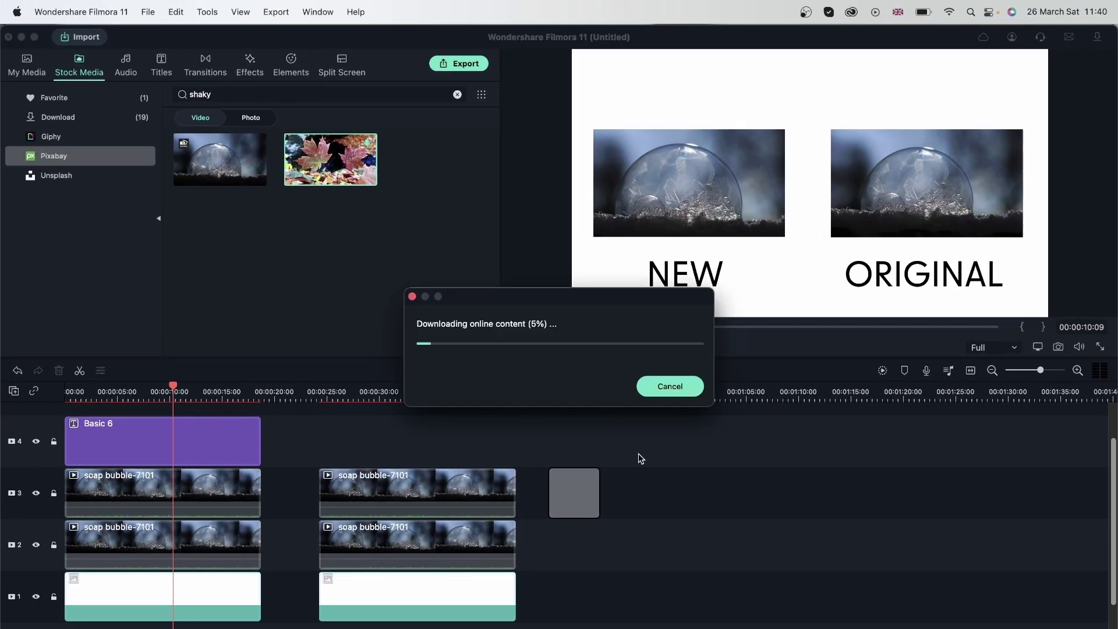
left_click(568, 388)
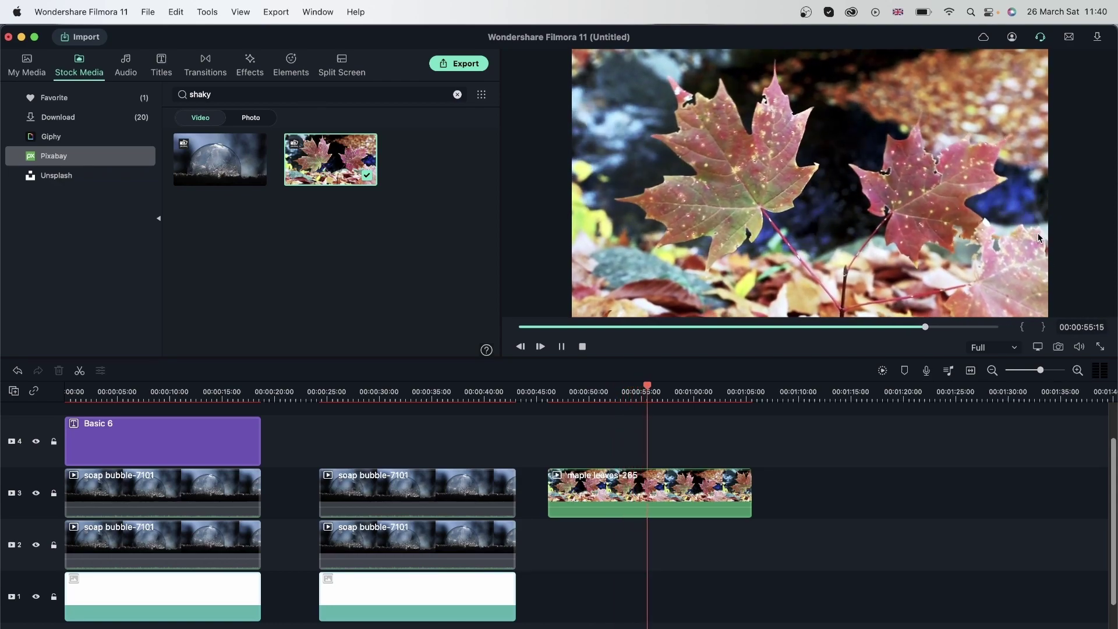
key("space")
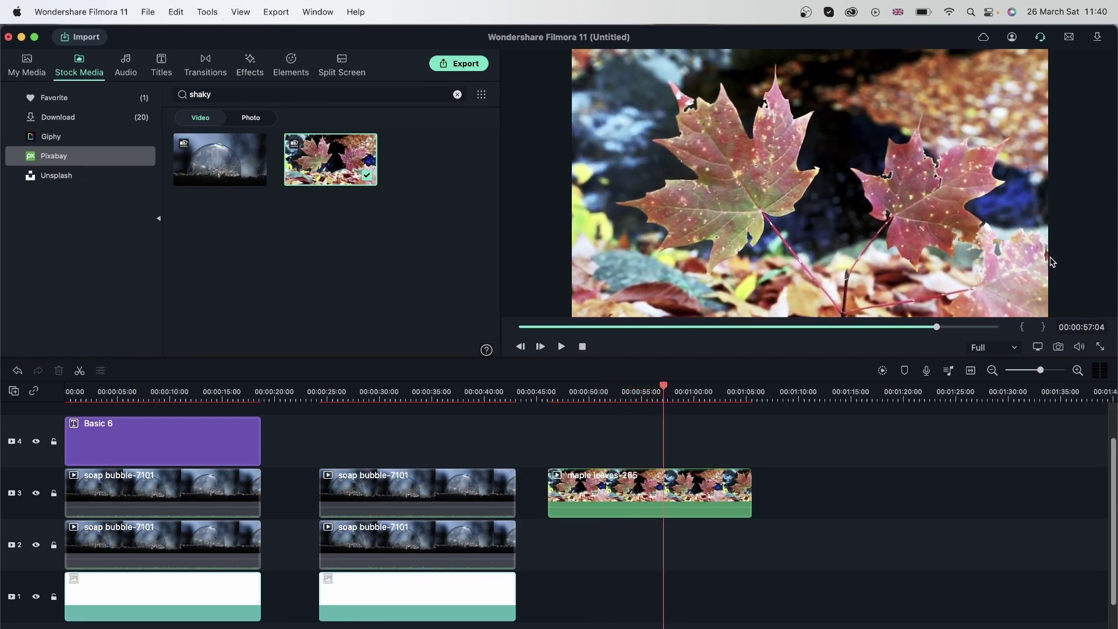
left_click(616, 501)
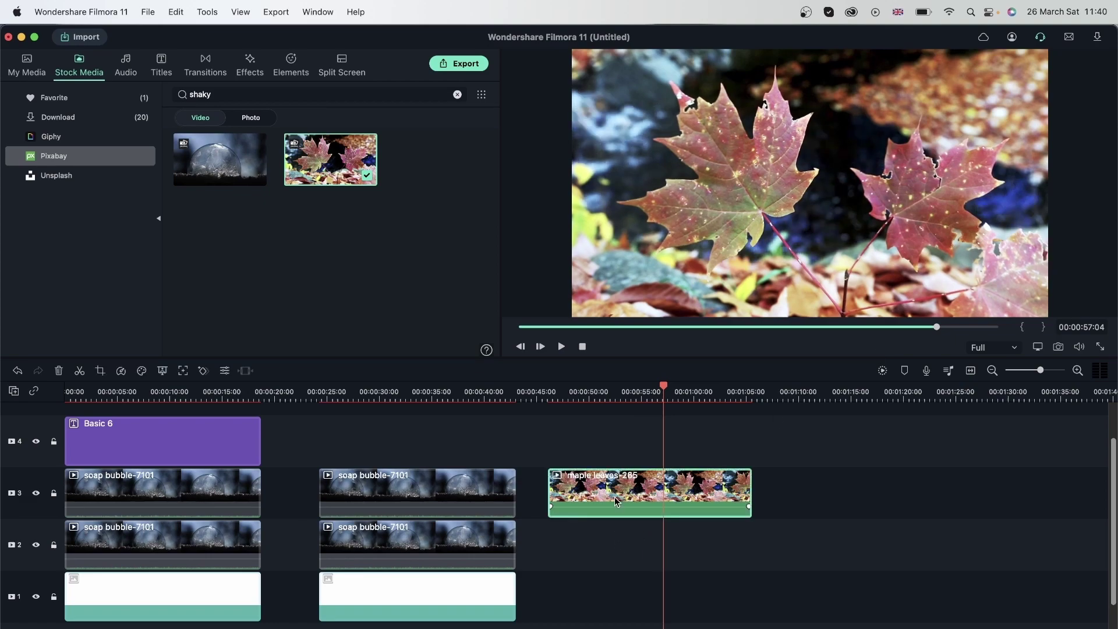
Step: Paste a maple clip copy onto track 2 and align a white frame beneath it on track 1
left_click(570, 568)
key("super+v")
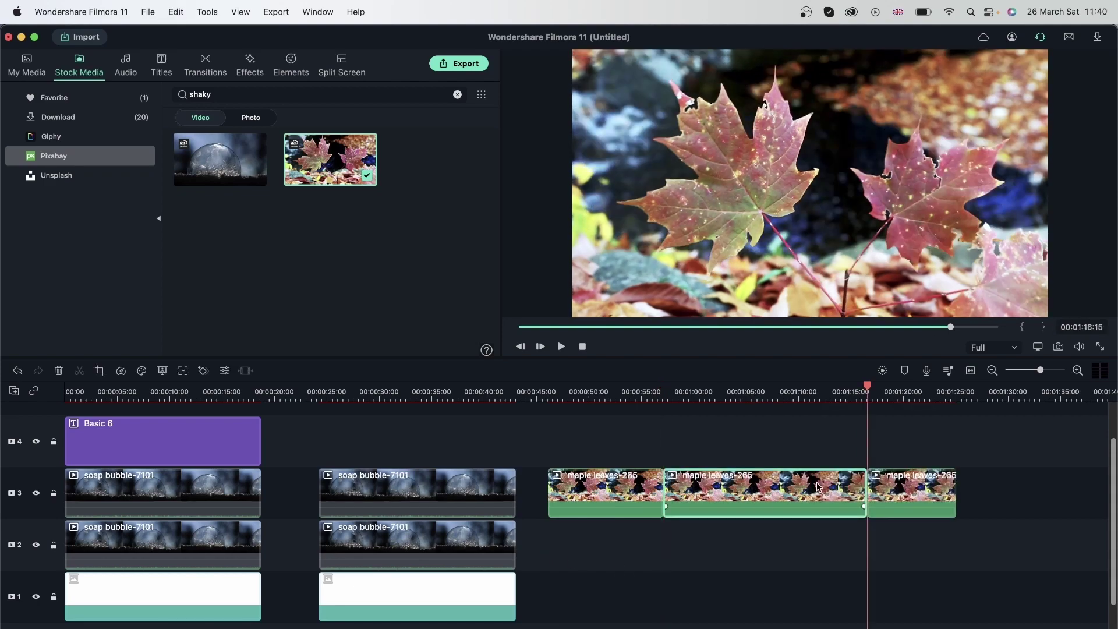
key("super+z")
key("super+shift+z")
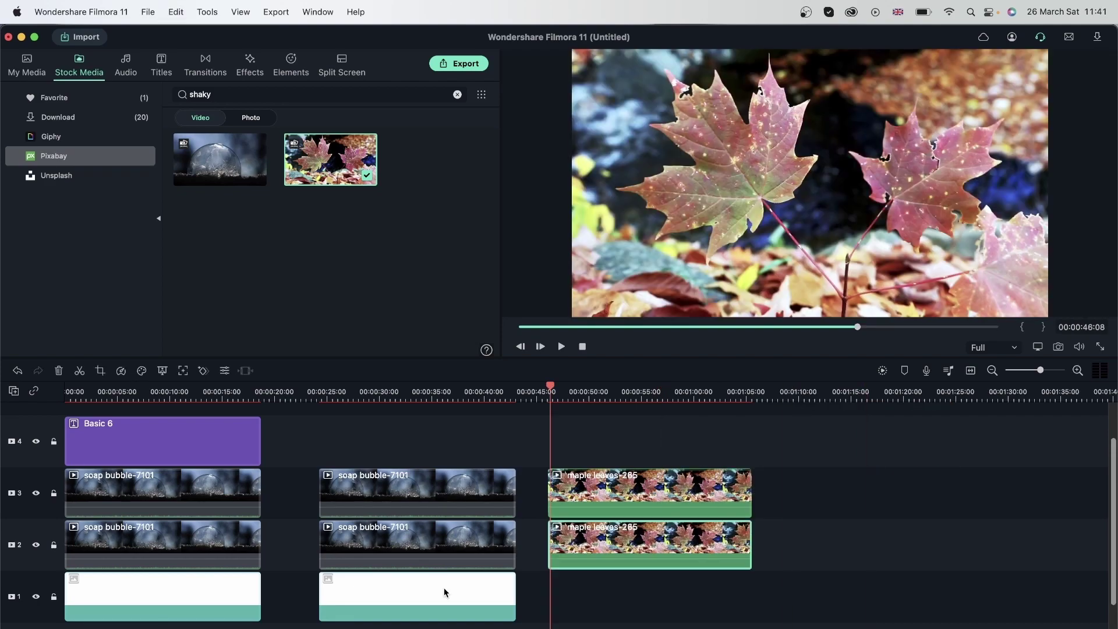
left_click(456, 592)
key("super+c")
left_click(619, 614)
key("super+v")
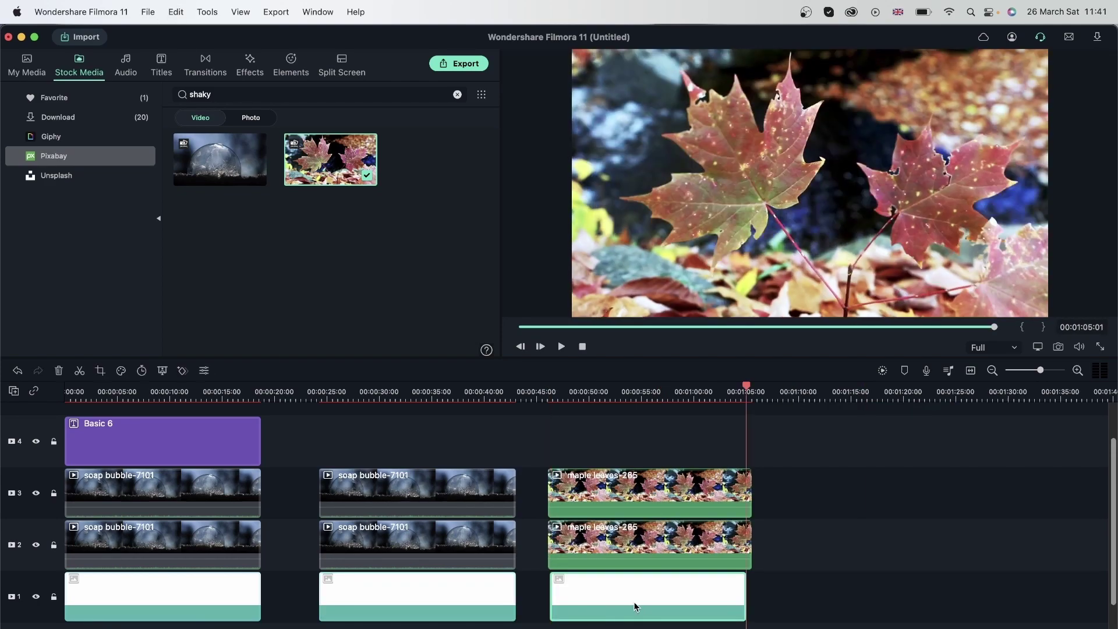
left_click_drag(635, 606, 631, 604)
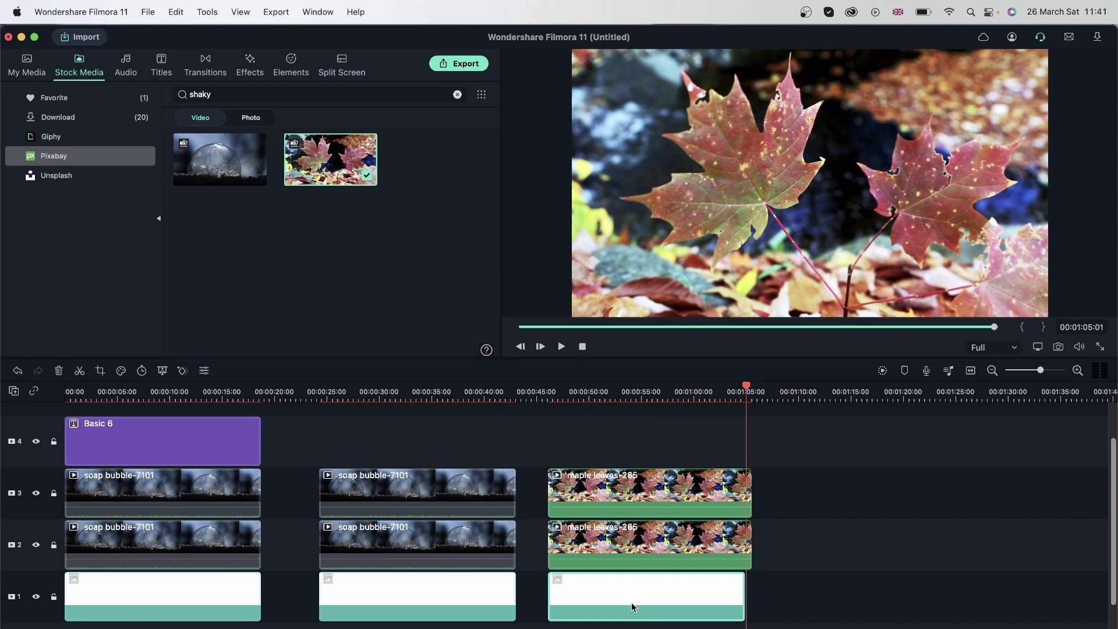
Step: Stabilize the track-2 maple clip with Extend edge processing and smooth level 12
left_click(31, 71)
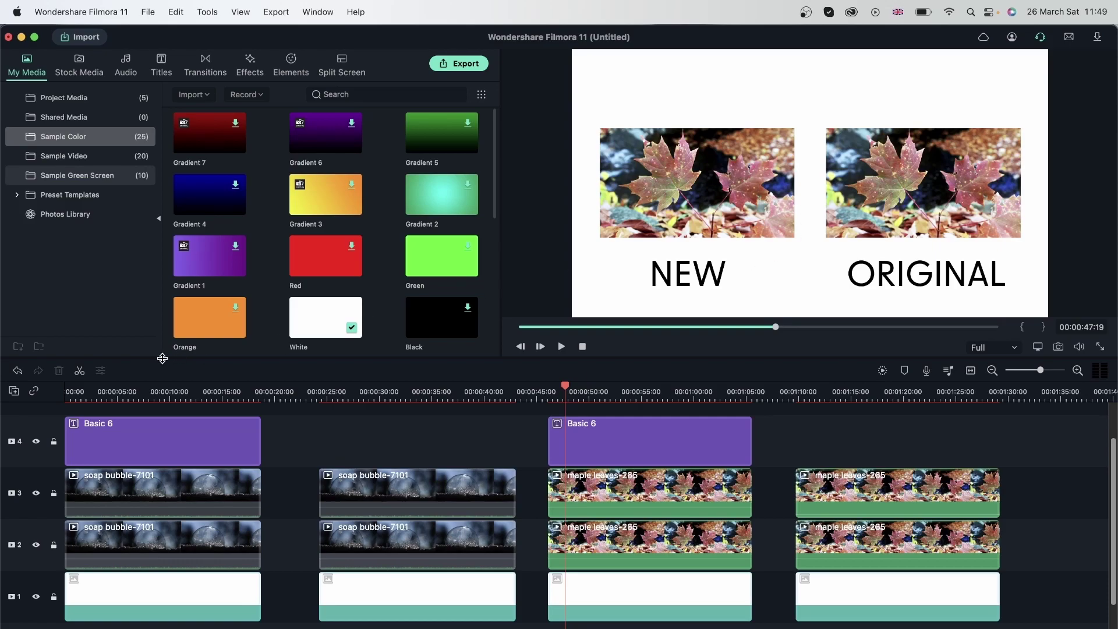
double_click(592, 541)
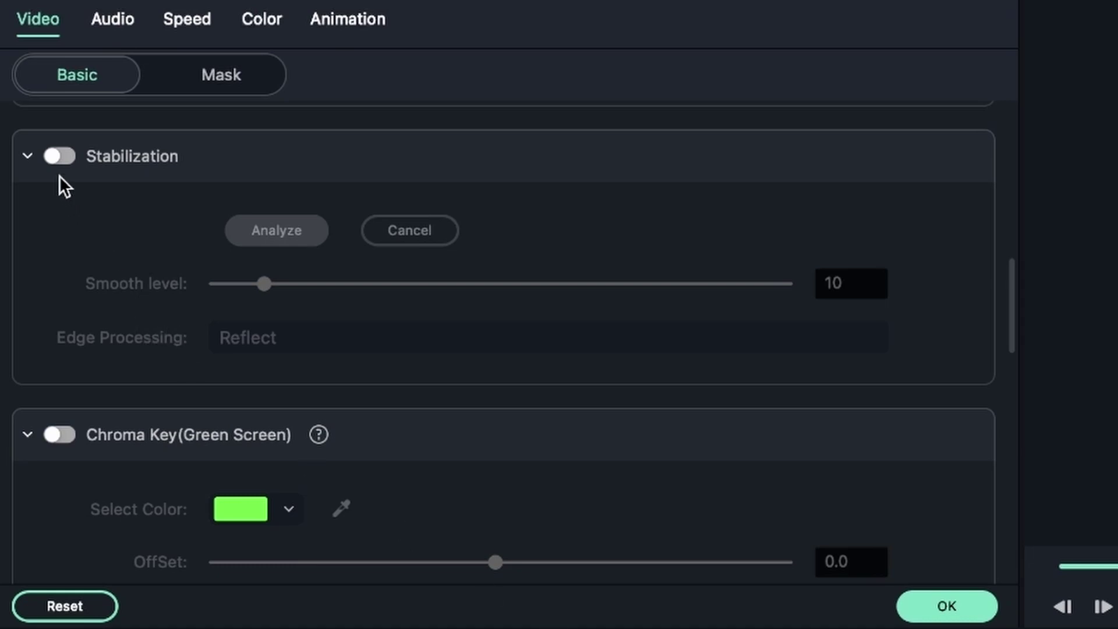
left_click(58, 156)
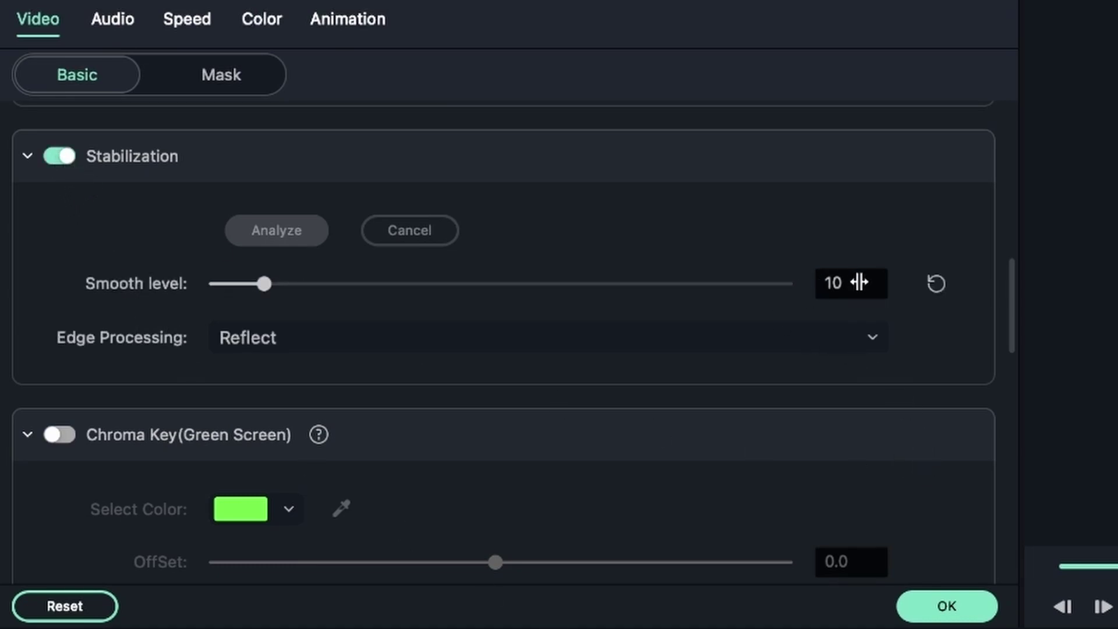
left_click(406, 337)
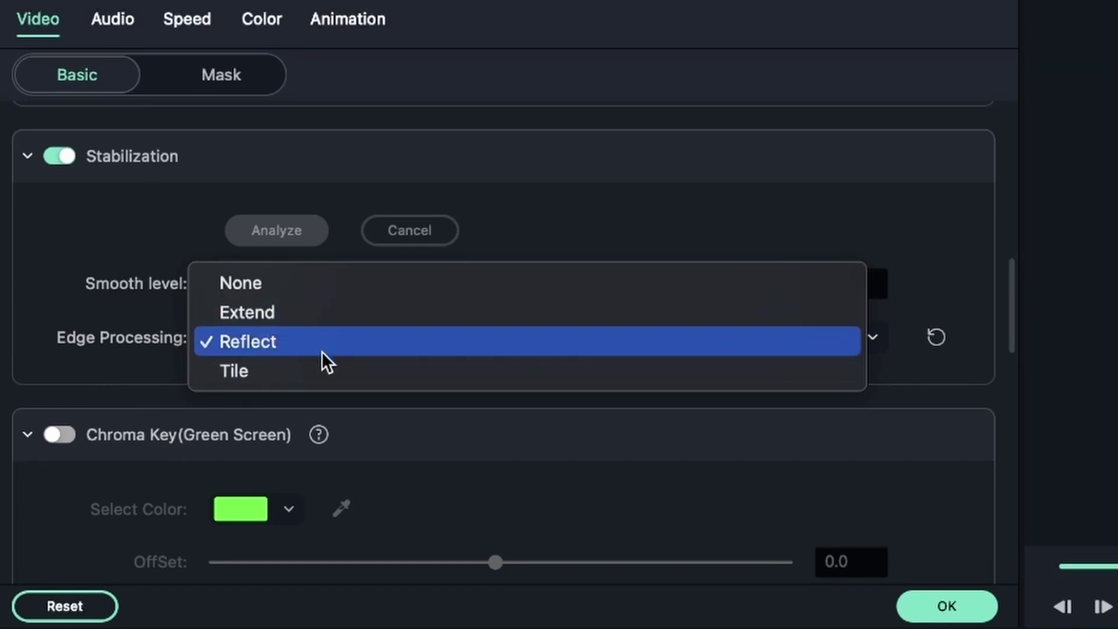
left_click(320, 376)
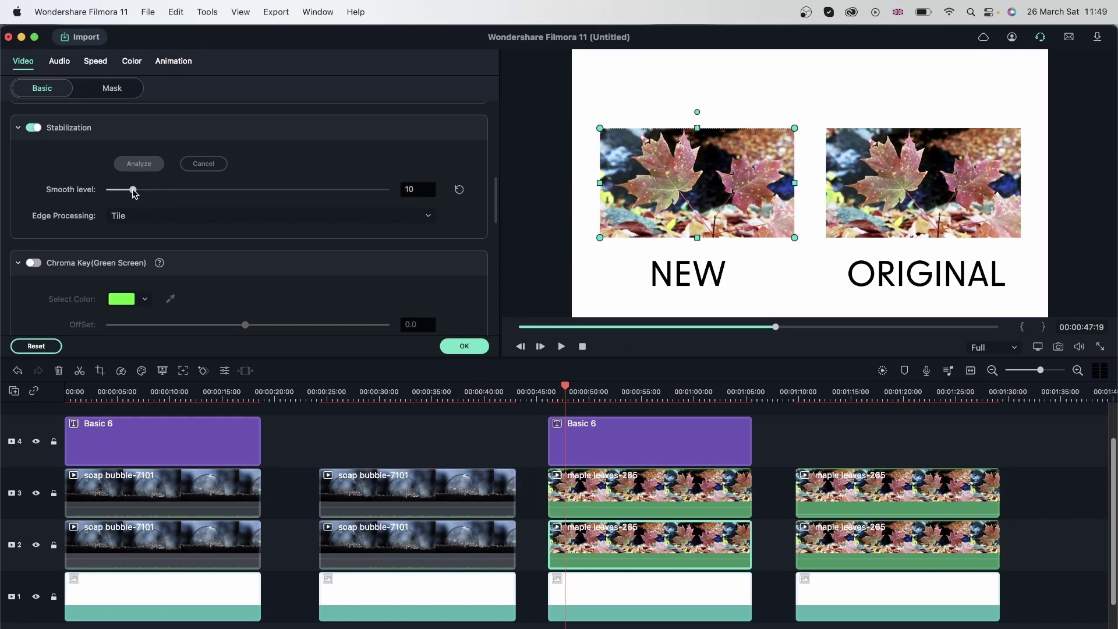
left_click_drag(133, 189, 29, 190)
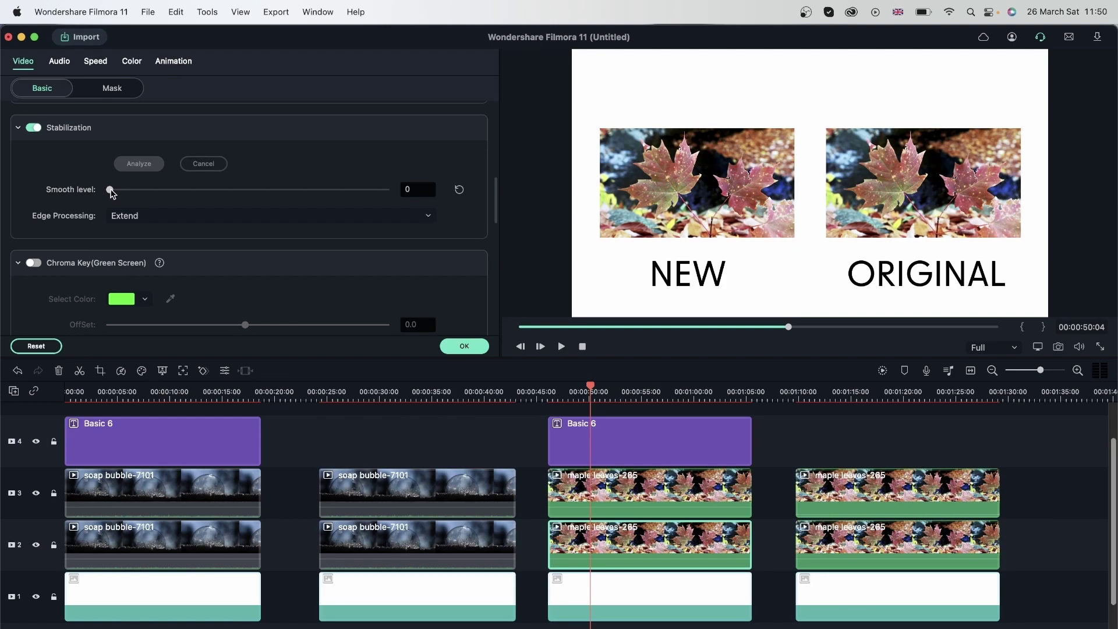
left_click_drag(111, 192, 143, 194)
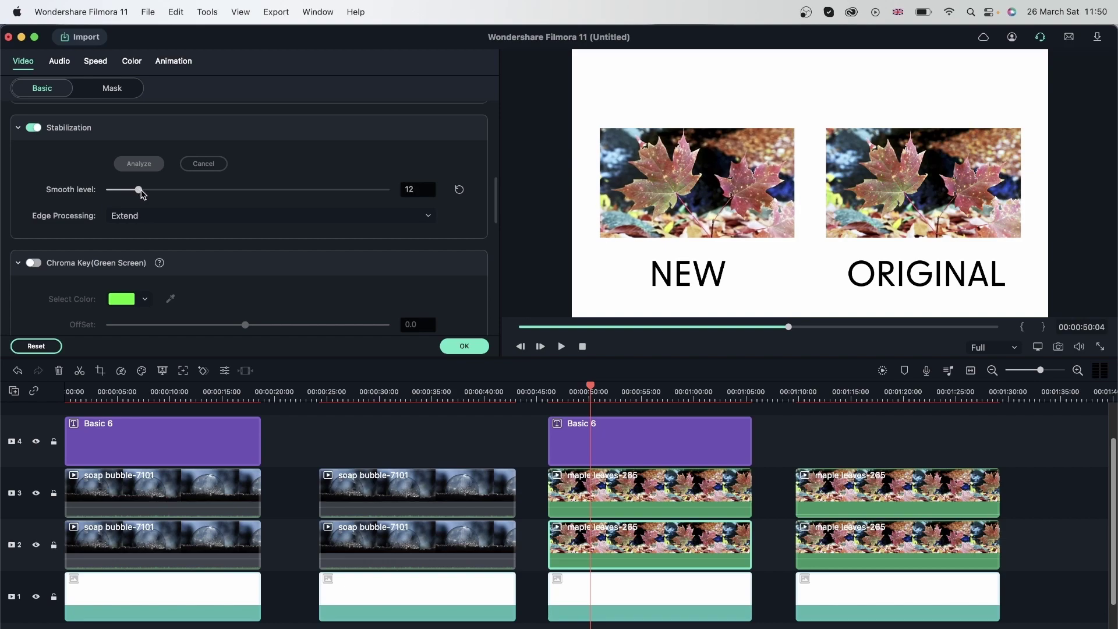
left_click(463, 346)
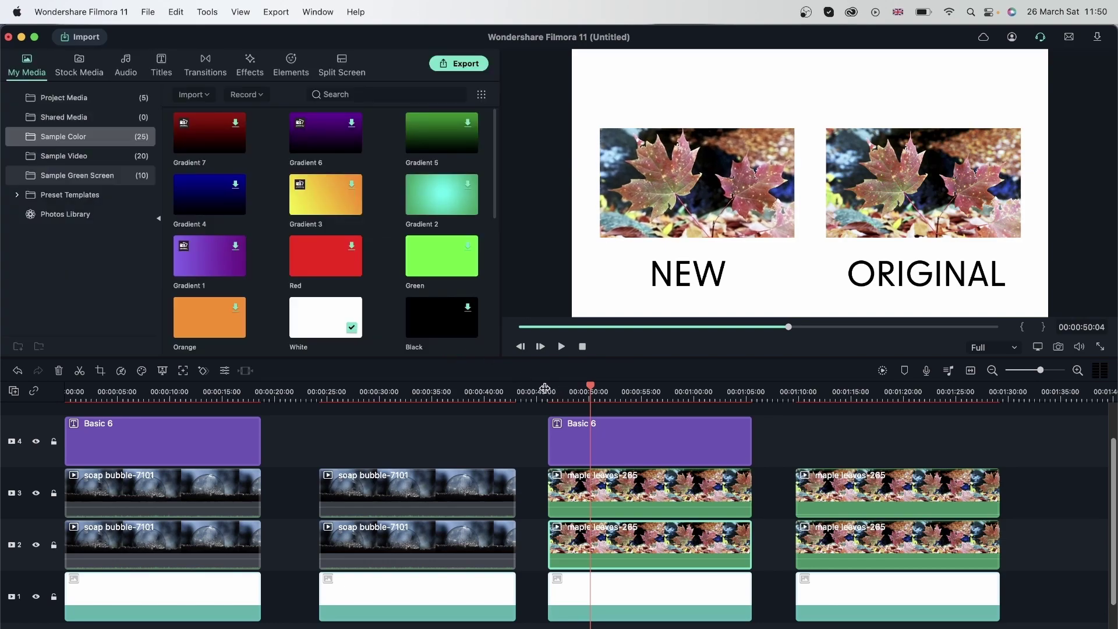
Step: Try smooth levels 29, 4 and 11 on the maple clip, playing the comparison to judge
left_click(547, 390)
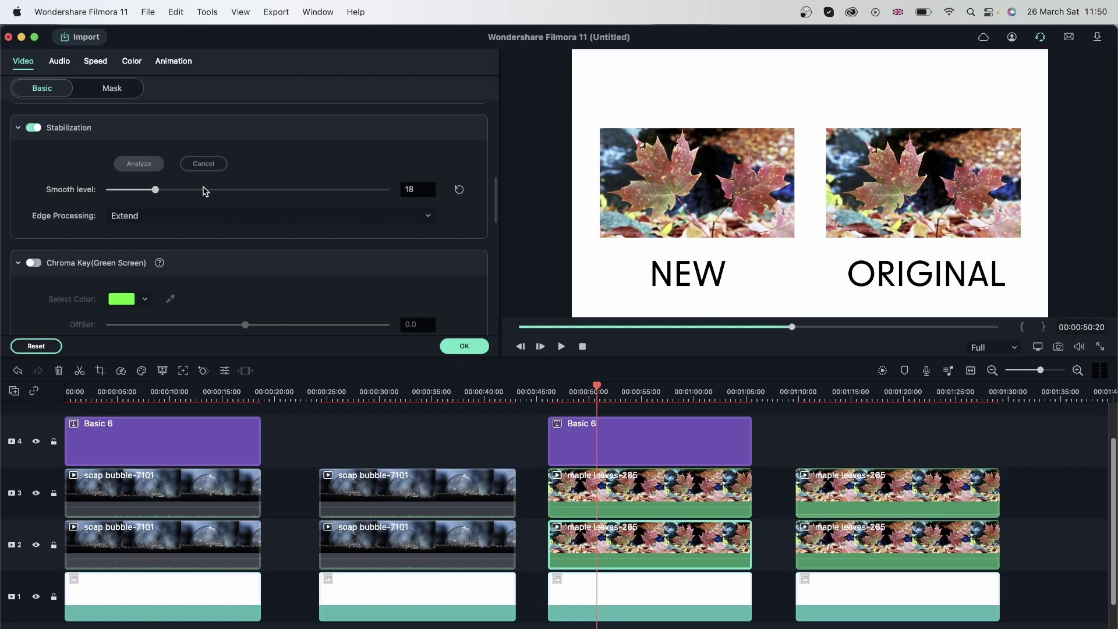
left_click_drag(204, 190, 189, 192)
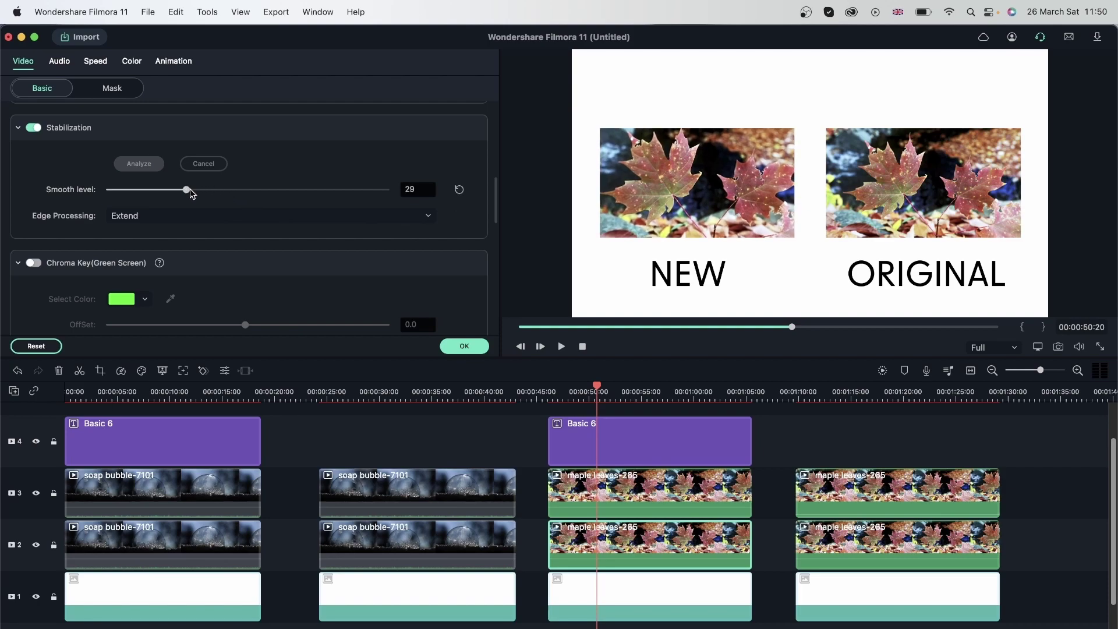
key("space")
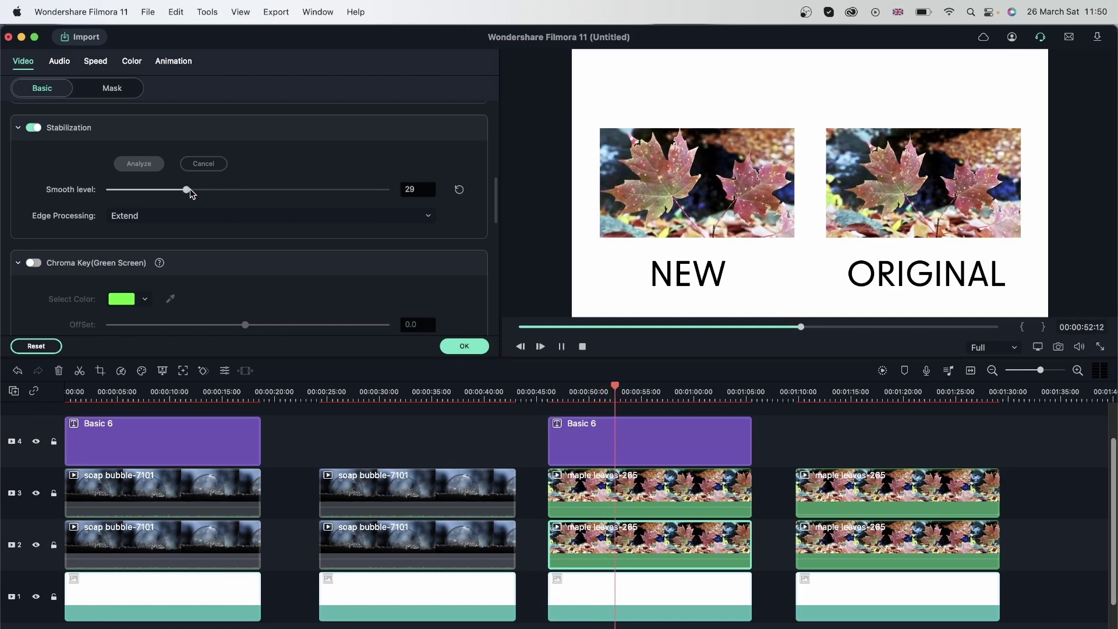
key("space")
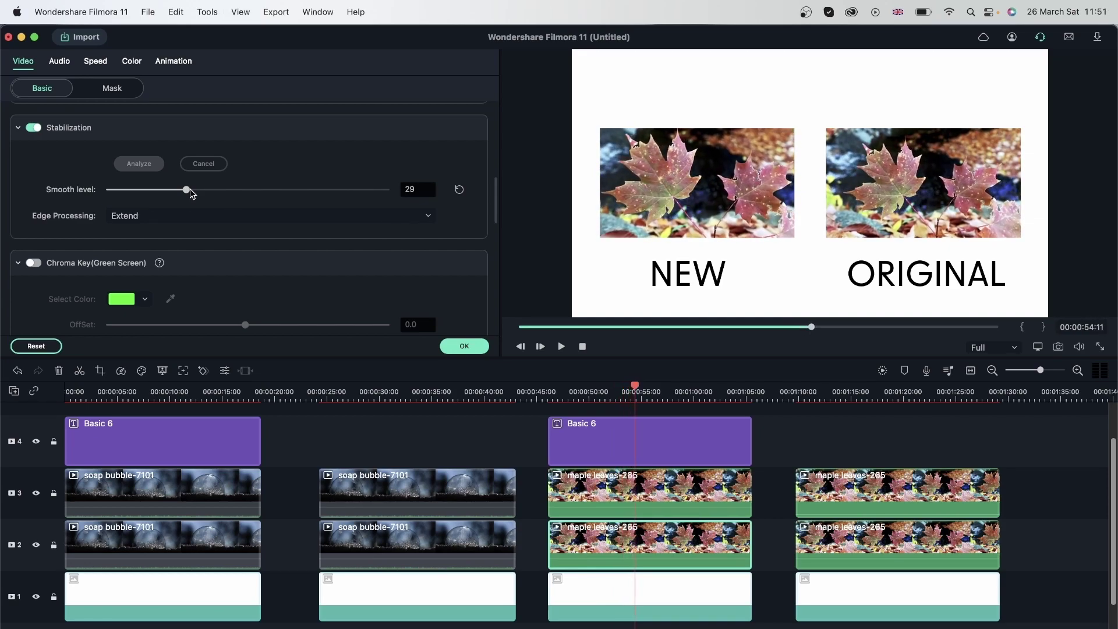
left_click_drag(190, 191, 117, 192)
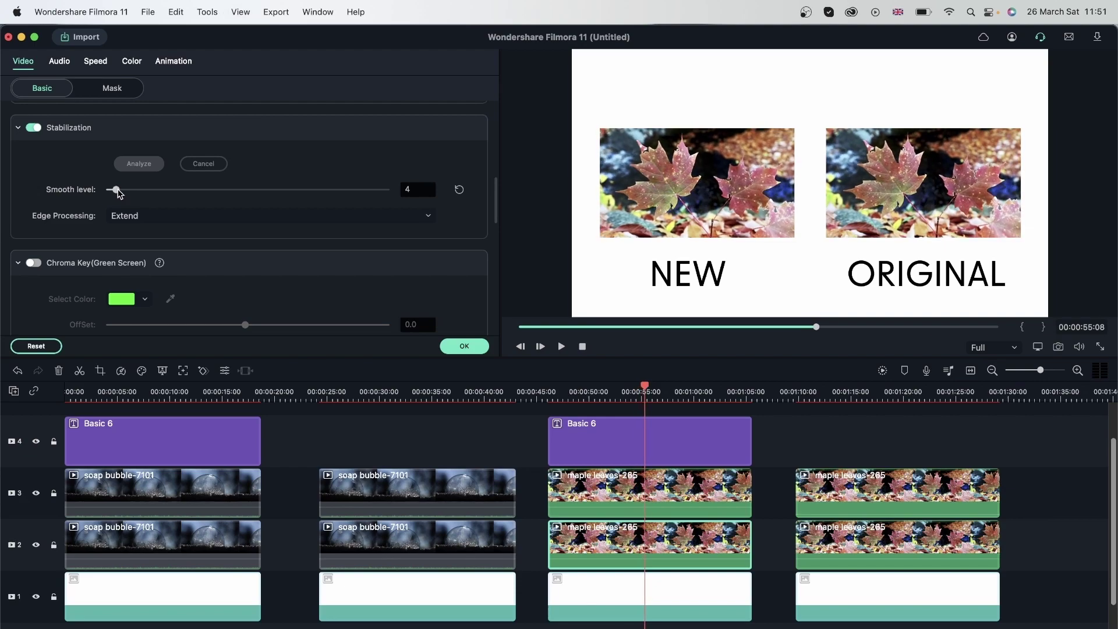
left_click_drag(117, 192, 138, 194)
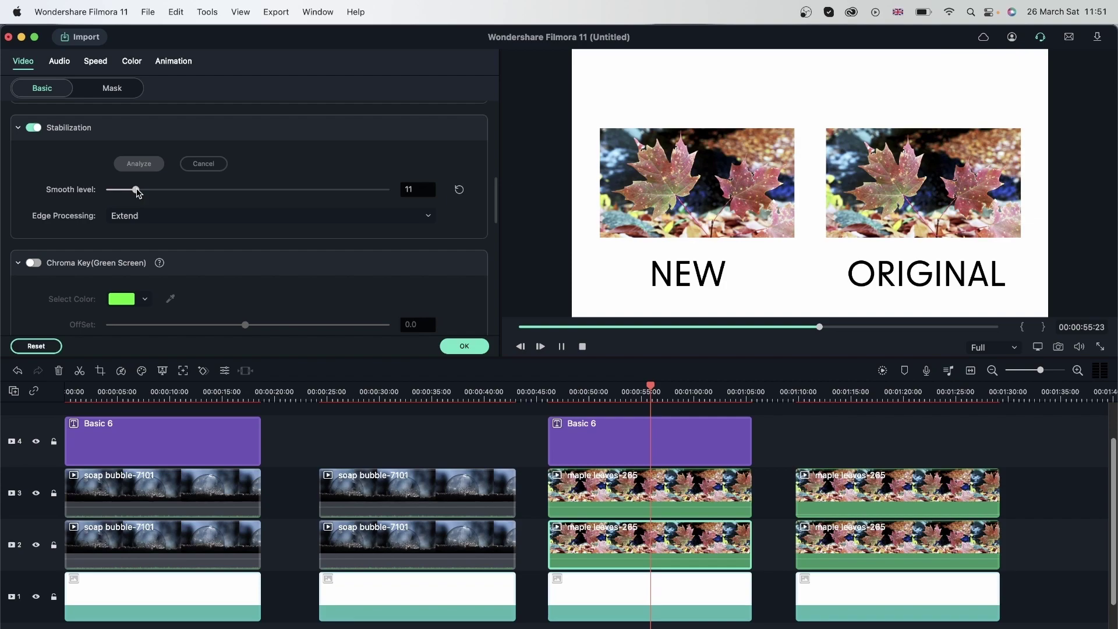
Step: Set edge processing to Extend and smooth level to 51, then play the result
left_click(184, 219)
left_click(177, 204)
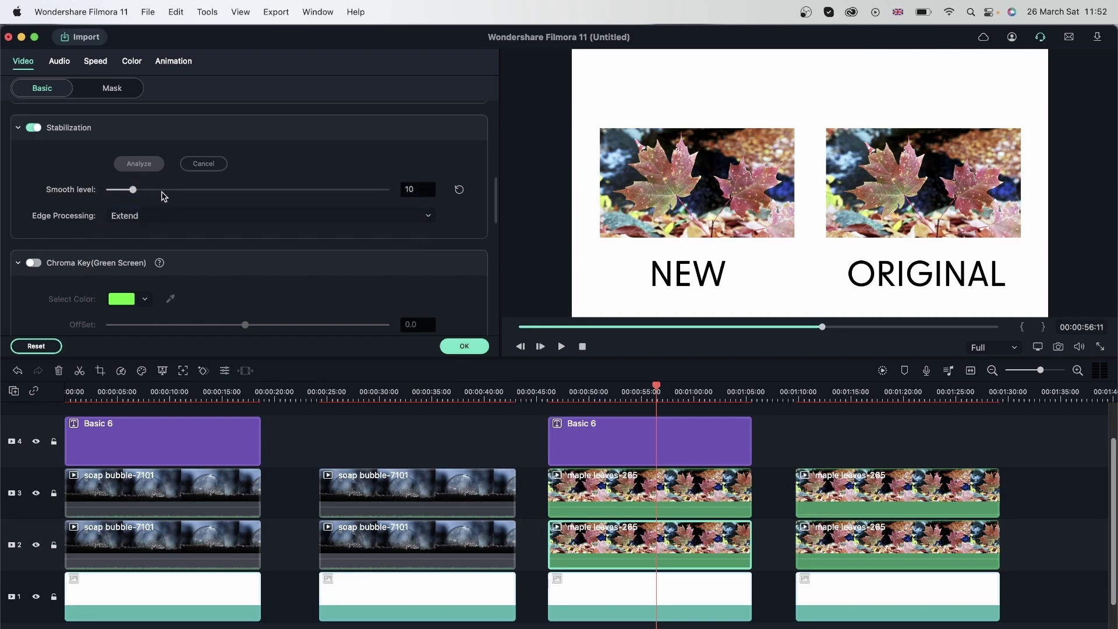
left_click_drag(163, 190, 249, 190)
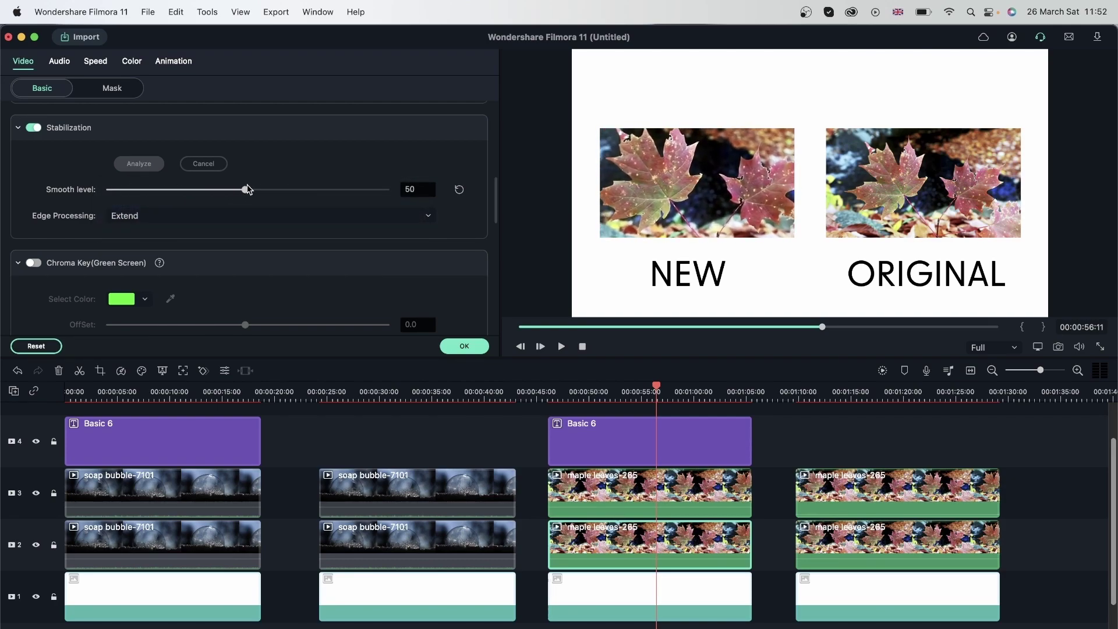
key("space")
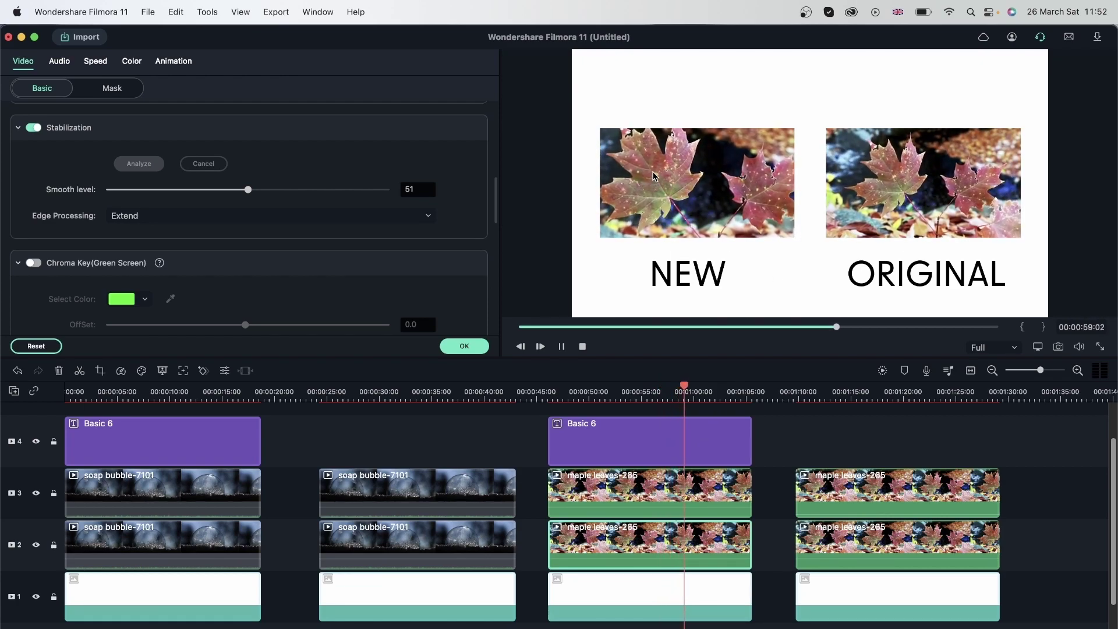
key("space")
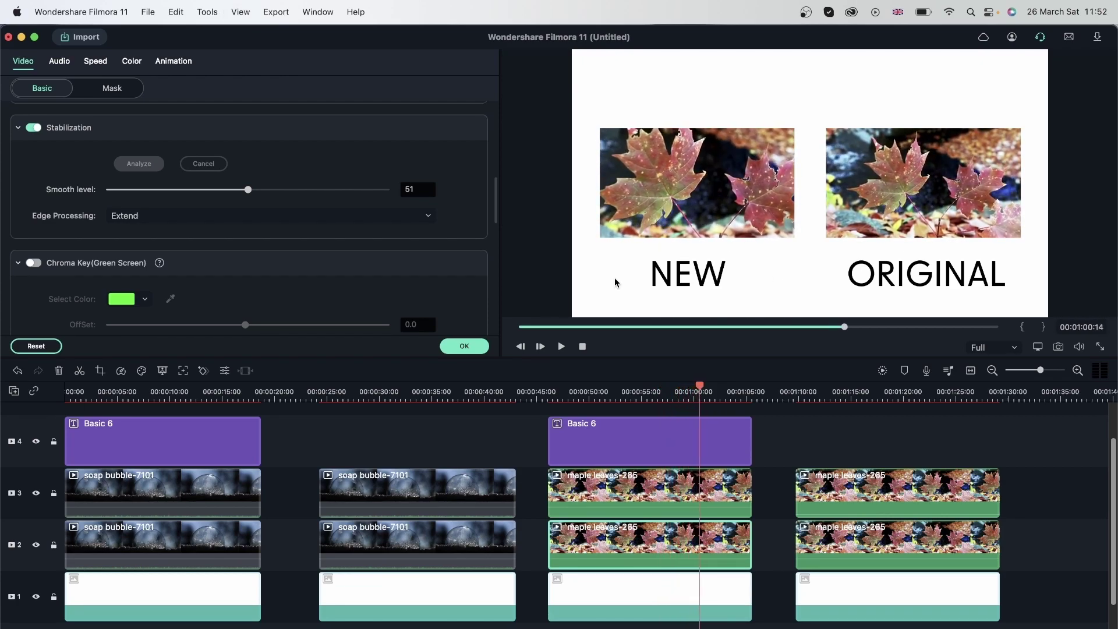
Step: Scrub through the maple and bubble comparisons, then box-select every clip on the timeline
left_click_drag(702, 392, 898, 449)
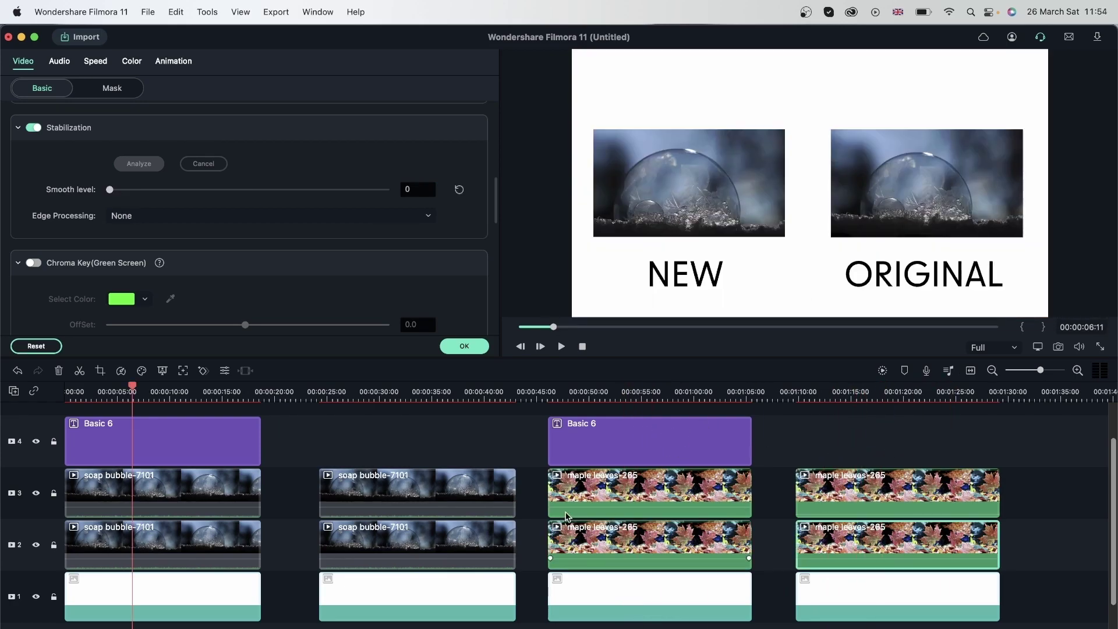
left_click_drag(377, 388, 493, 395)
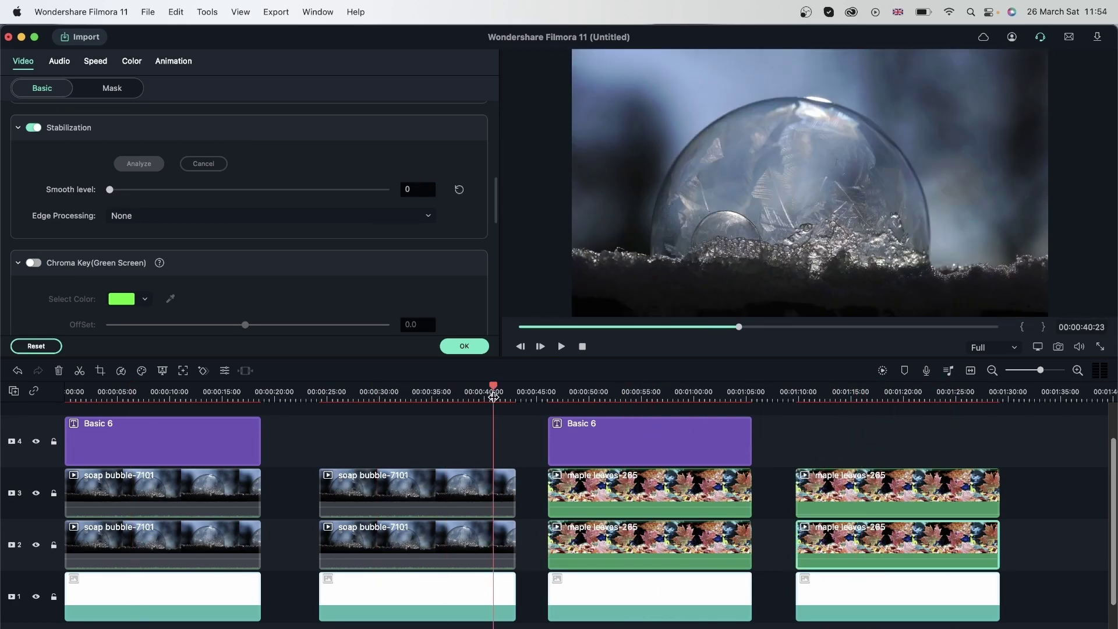
left_click(369, 389)
left_click_drag(1042, 622, 53, 436)
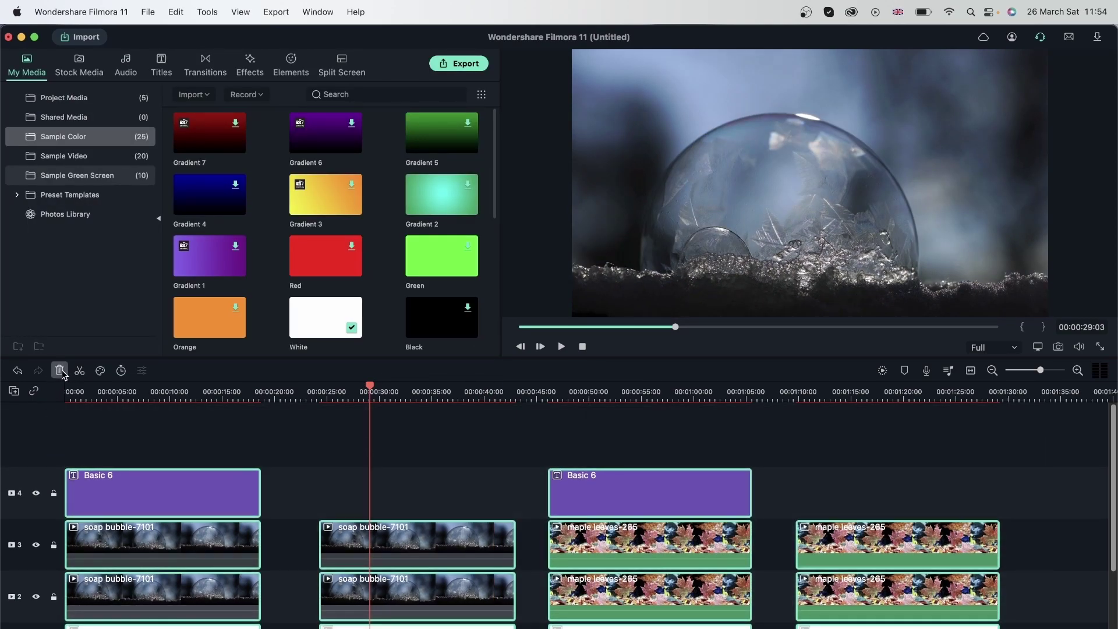
Step: Clear the timeline and place Pexels Videos 2711196 on track 2, keeping project settings
left_click(59, 370)
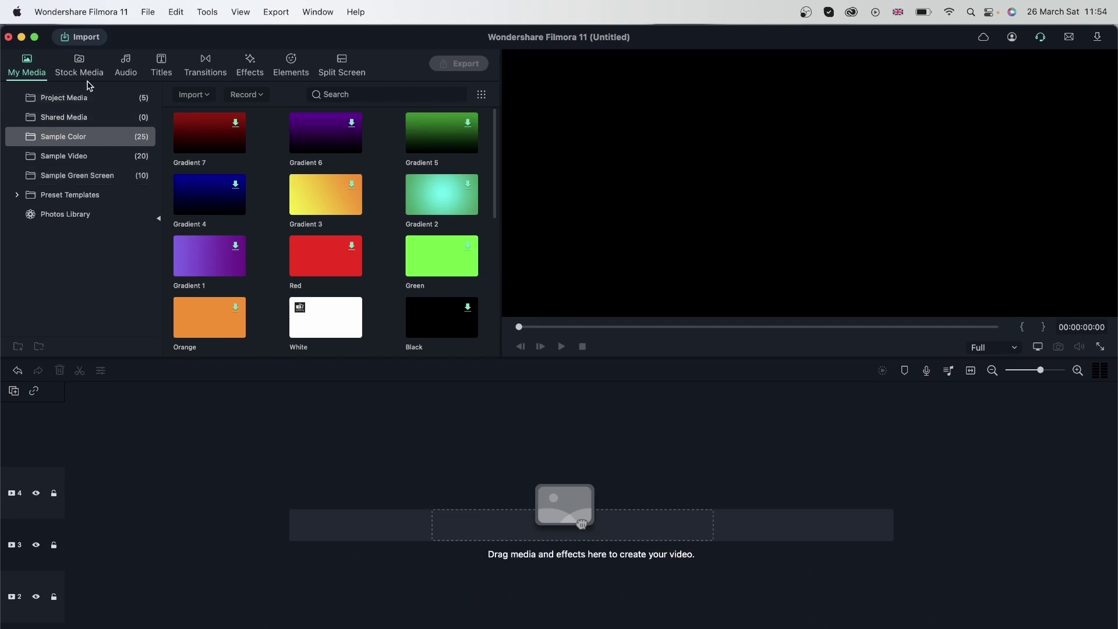
left_click(91, 101)
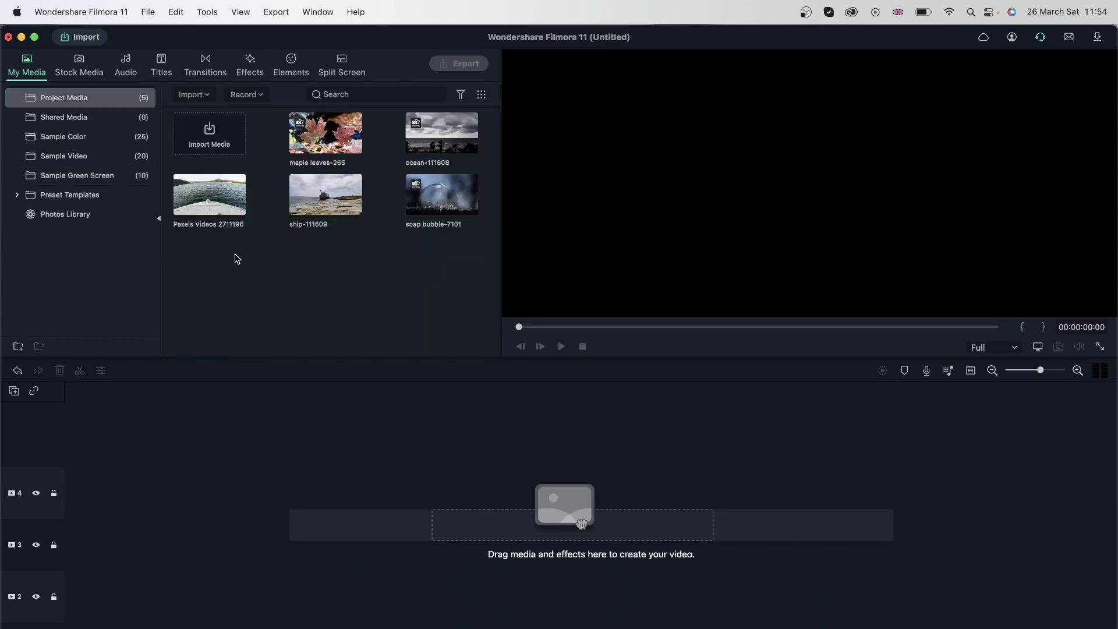
left_click(207, 196)
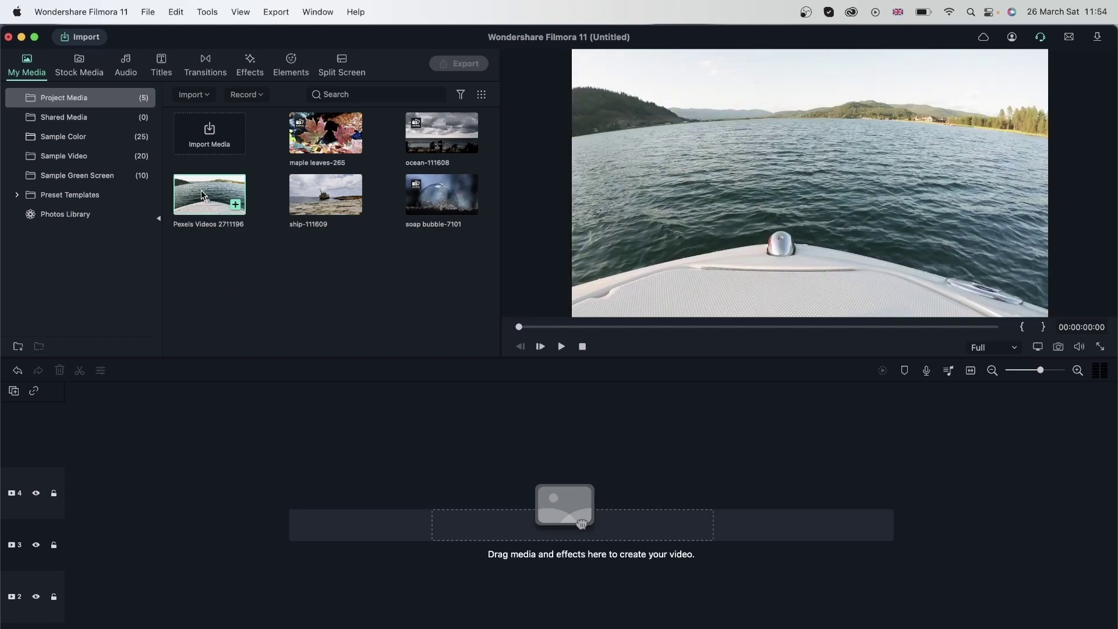
left_click_drag(207, 197, 78, 583)
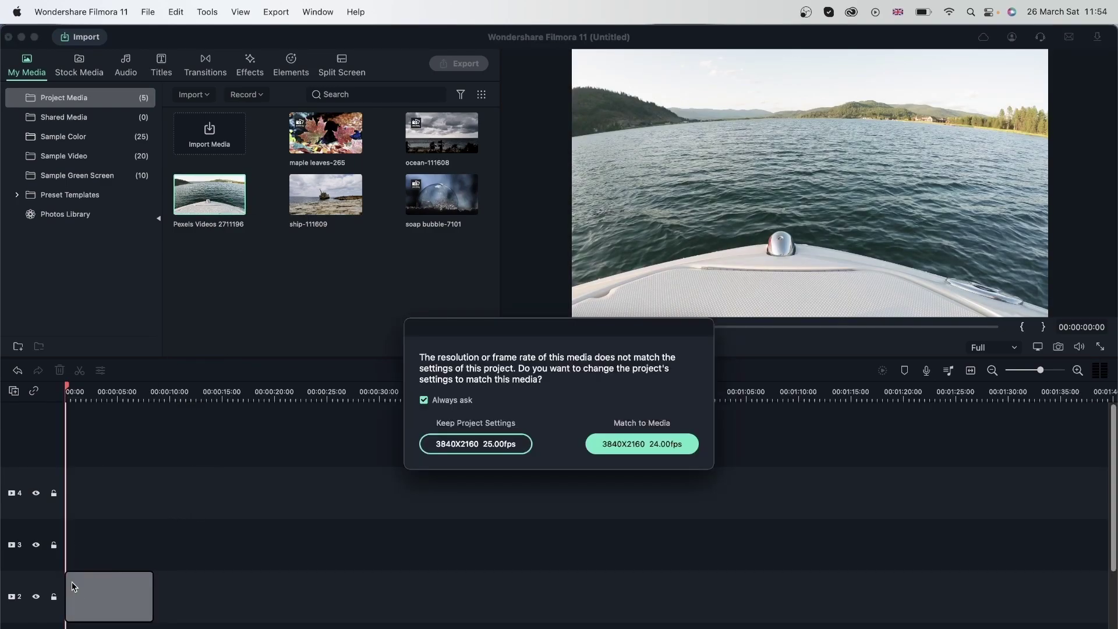
left_click(501, 445)
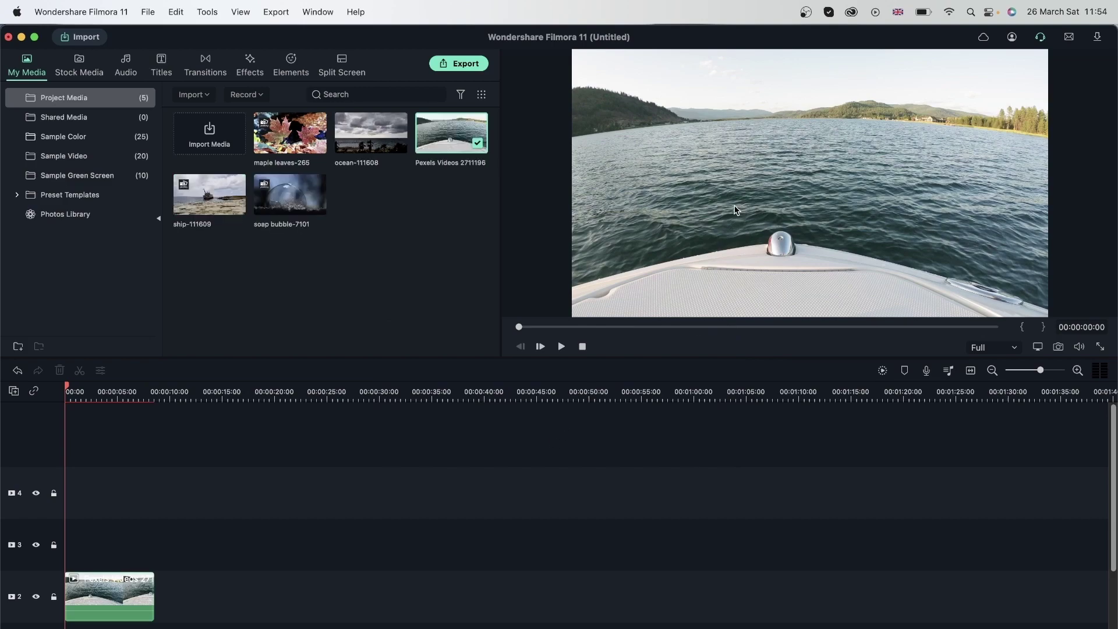
key("space")
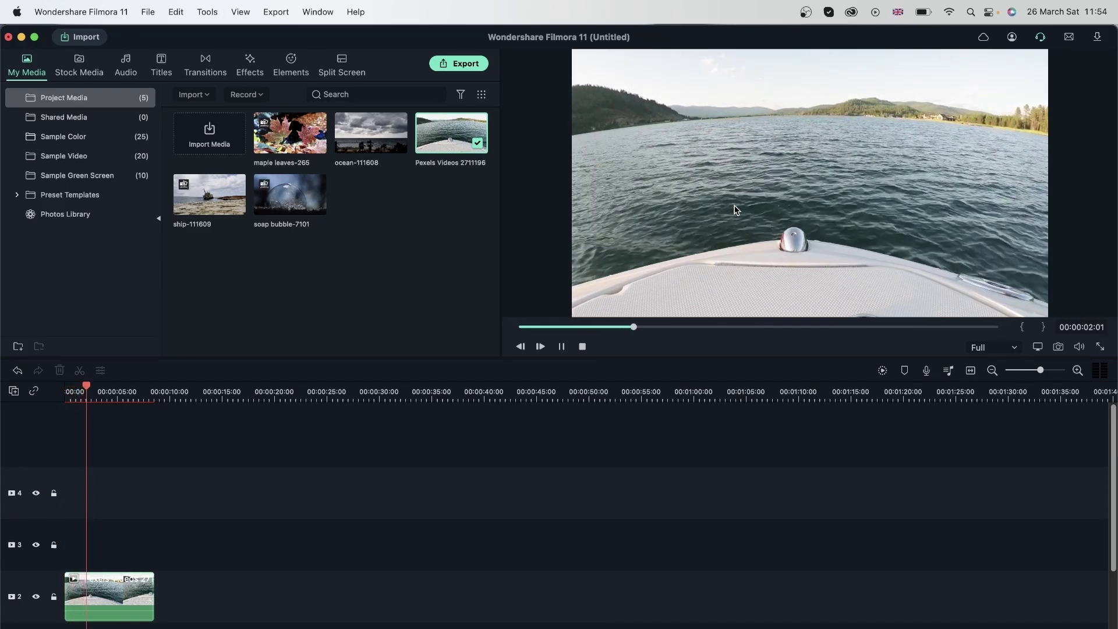
key("space")
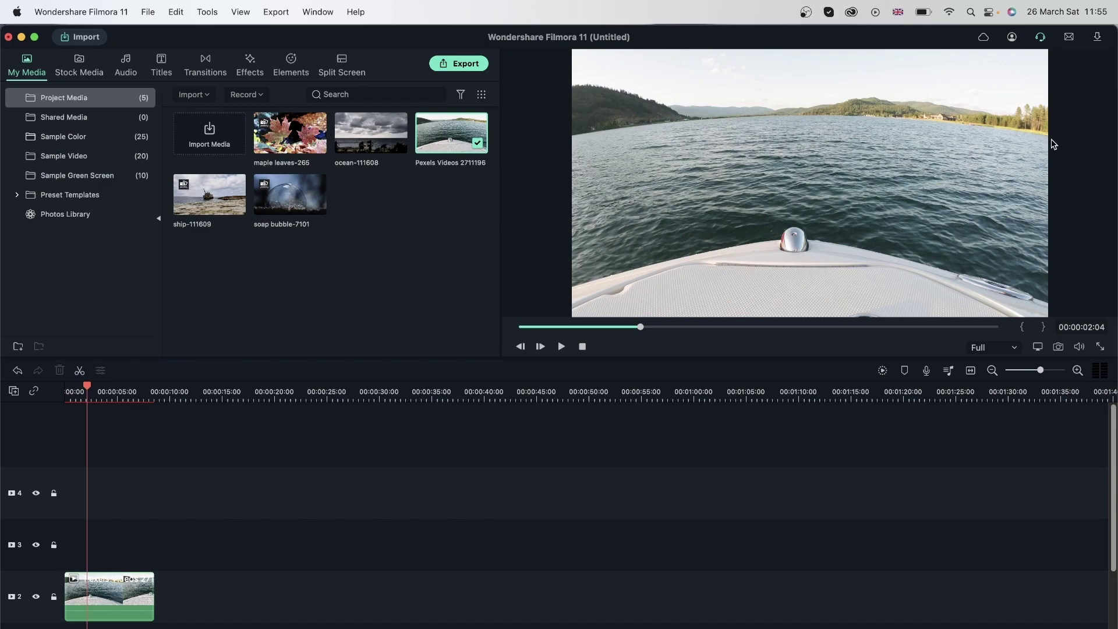
Step: Enable Lens Correction on the boat clip with GoPro Hero 5 as the camera model
left_click(100, 599)
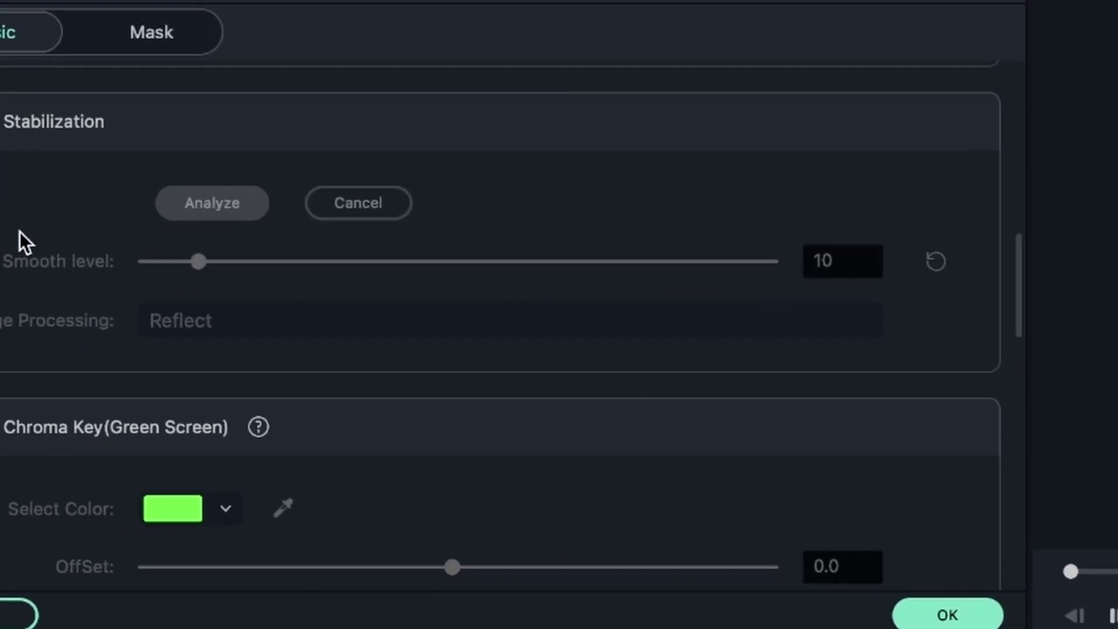
scroll(64, 270, "down", 8)
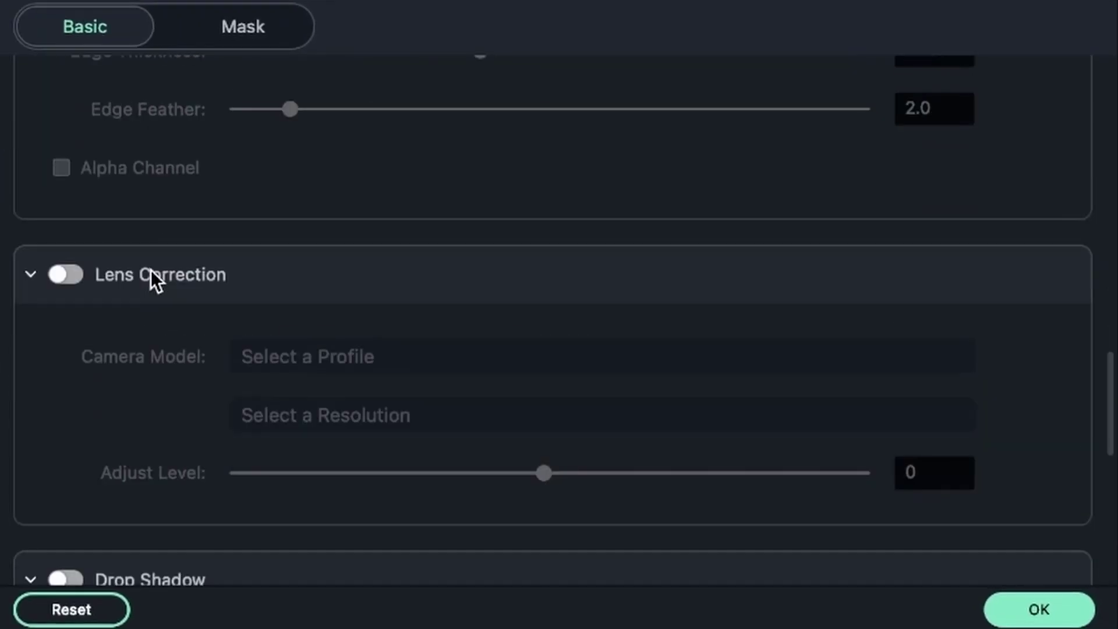
left_click(66, 275)
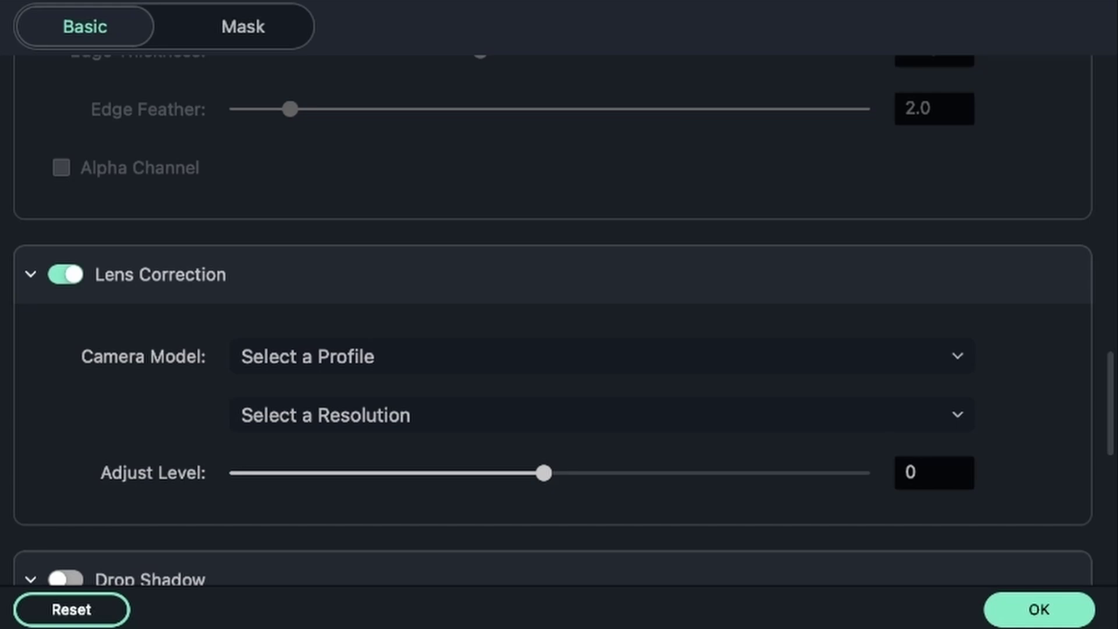
left_click(731, 357)
left_click(700, 468)
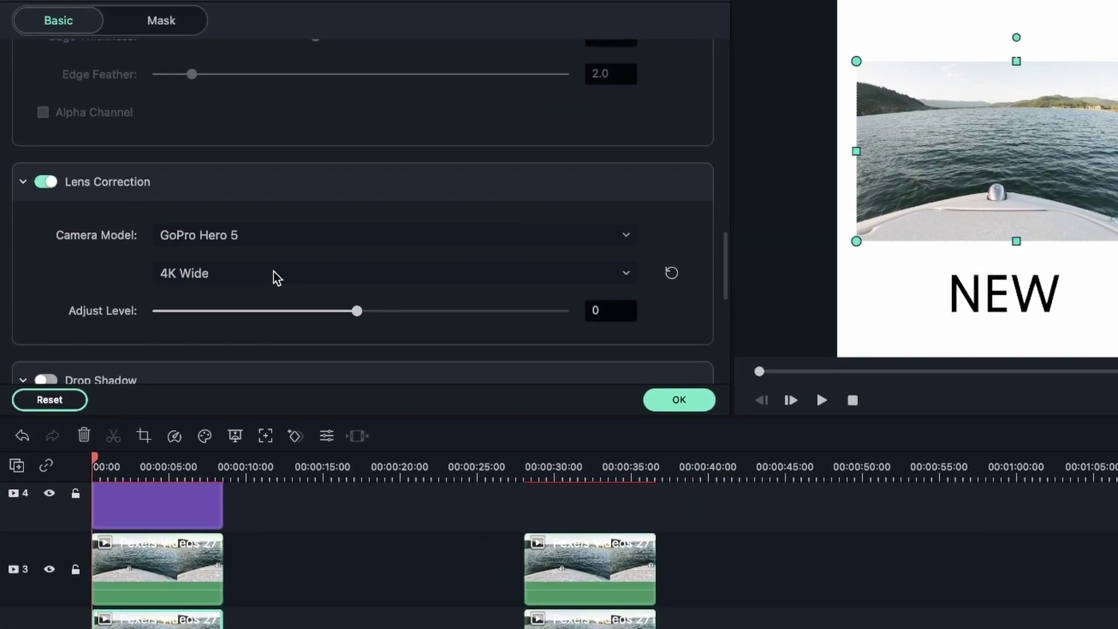
Step: Choose the 720p SuperView resolution preset for the boat clip's lens correction
left_click(187, 259)
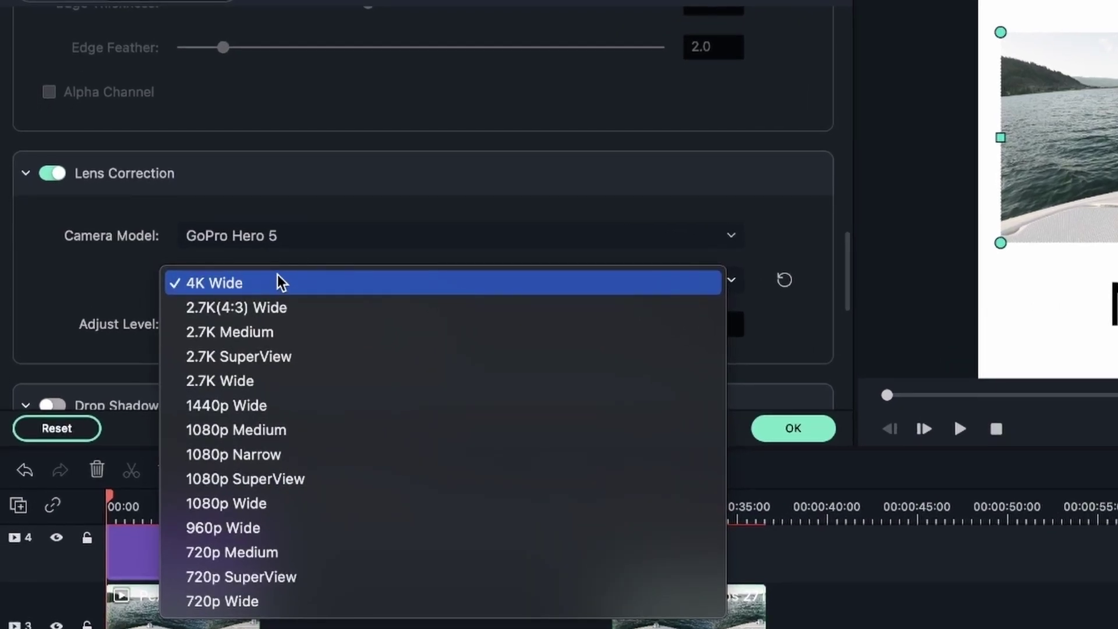
left_click(321, 239)
left_click(323, 238)
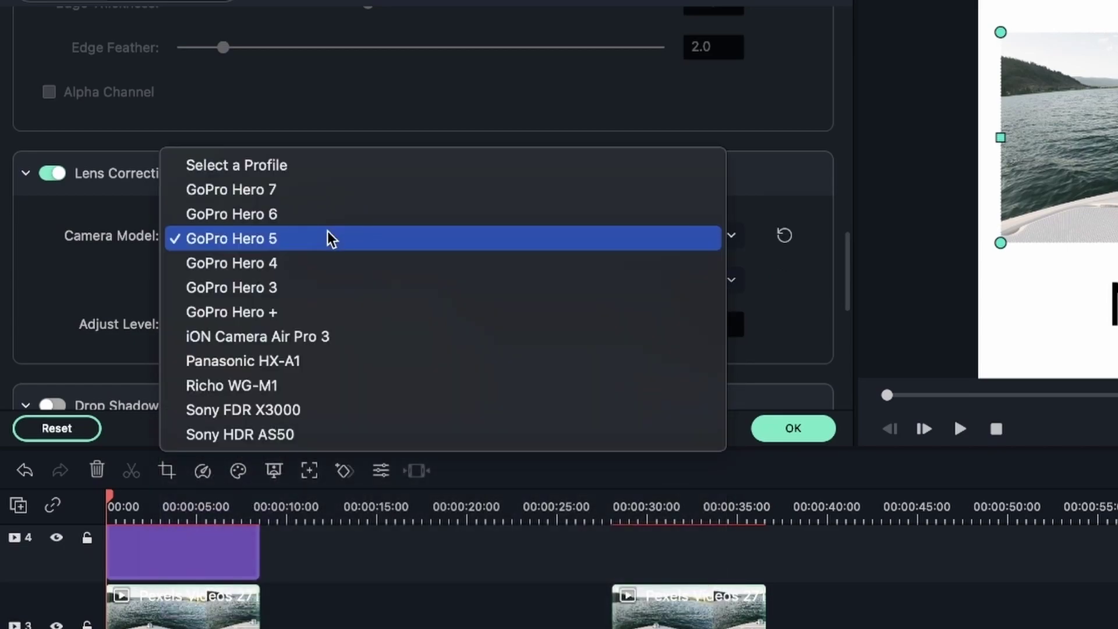
left_click(285, 447)
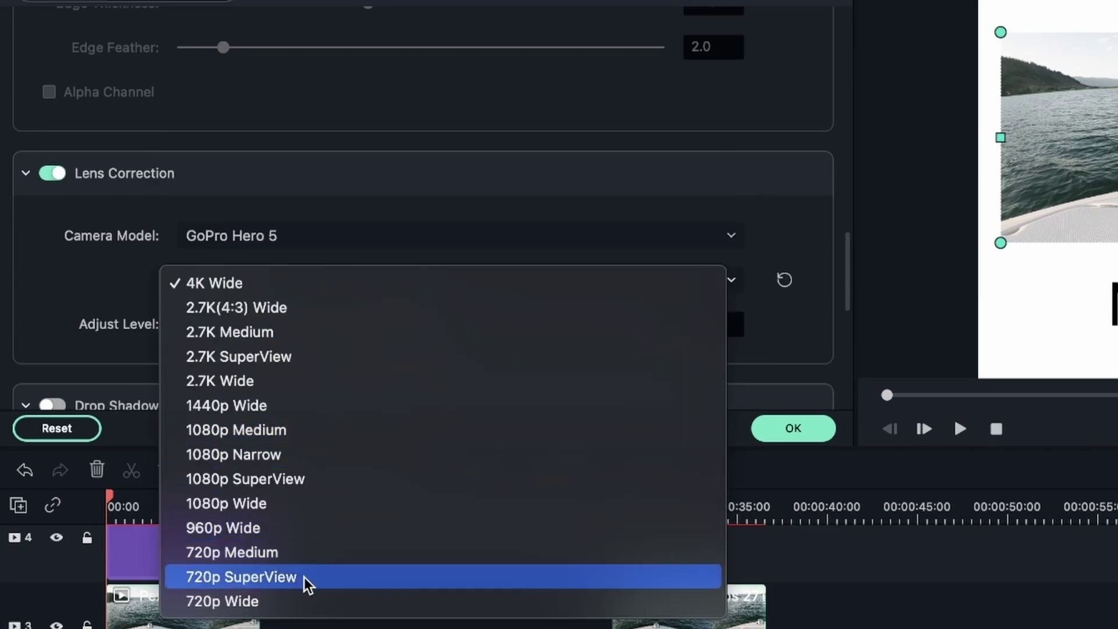
left_click(300, 583)
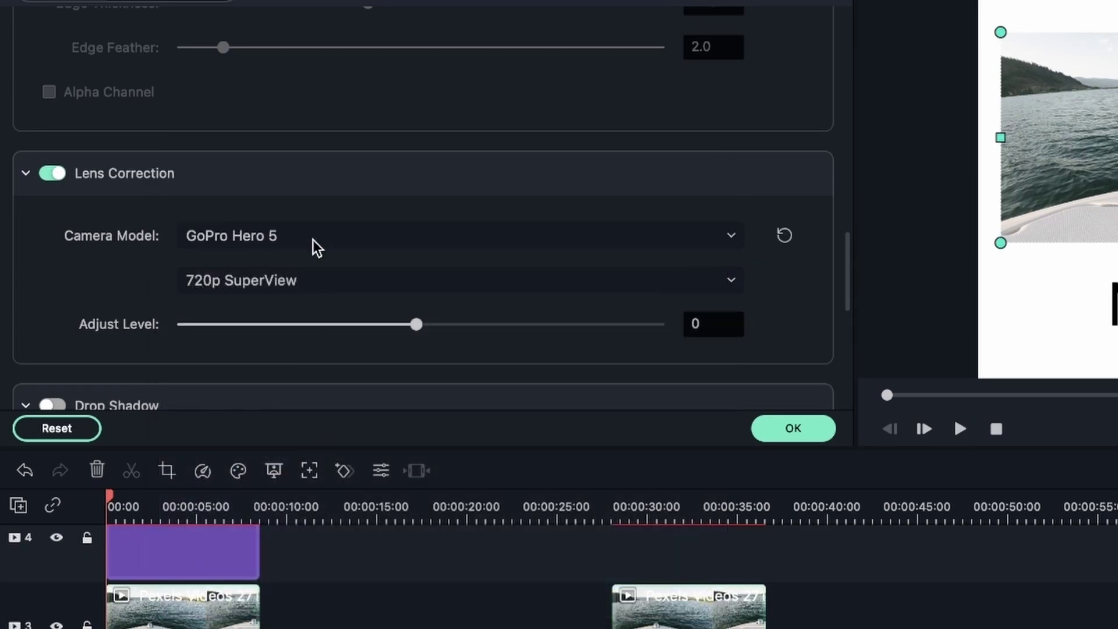
left_click(300, 284)
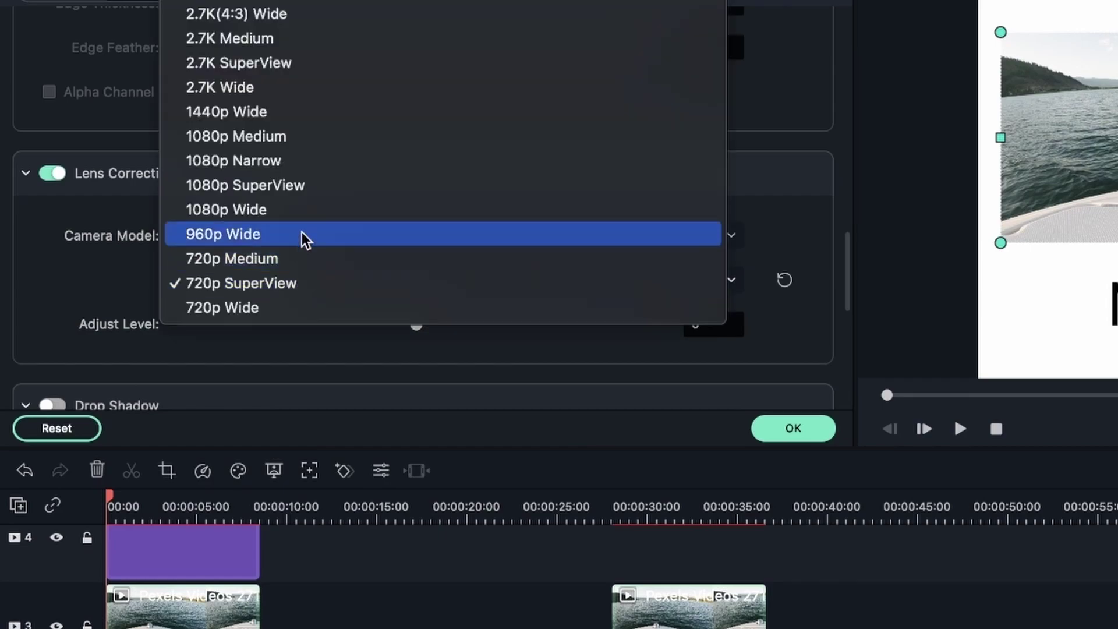
Step: Switch the boat clip's lens resolution to 4K Wide and raise Adjust Level to 100
left_click(286, 3)
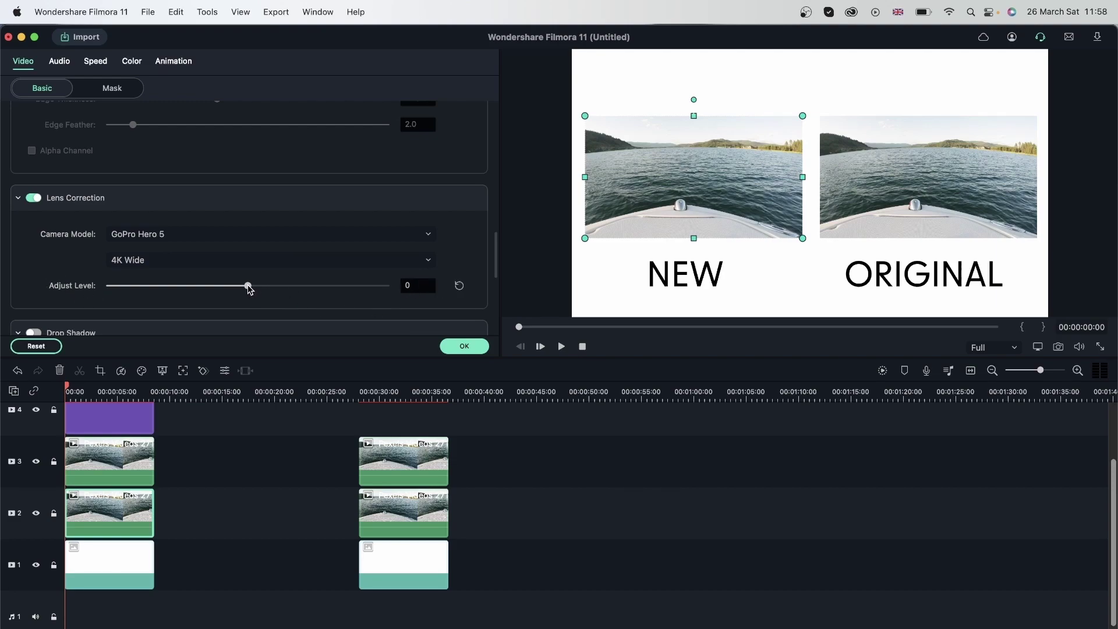
left_click_drag(249, 289, 389, 286)
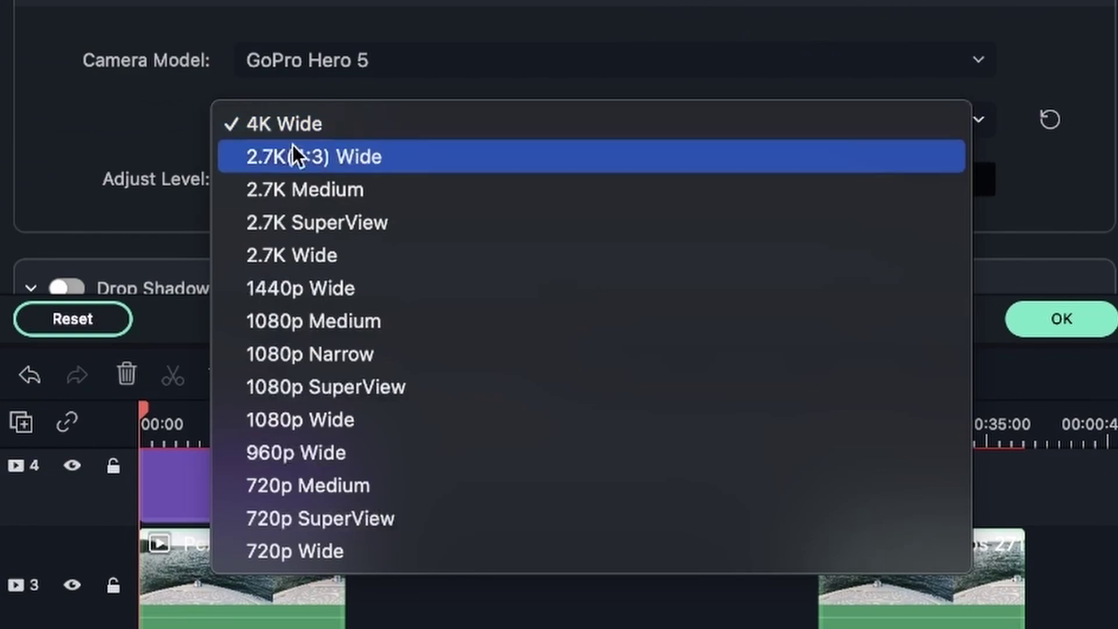
Step: Pick the 2.7K(4:3) Wide resolution preset for the boat clip's lens correction
left_click(305, 156)
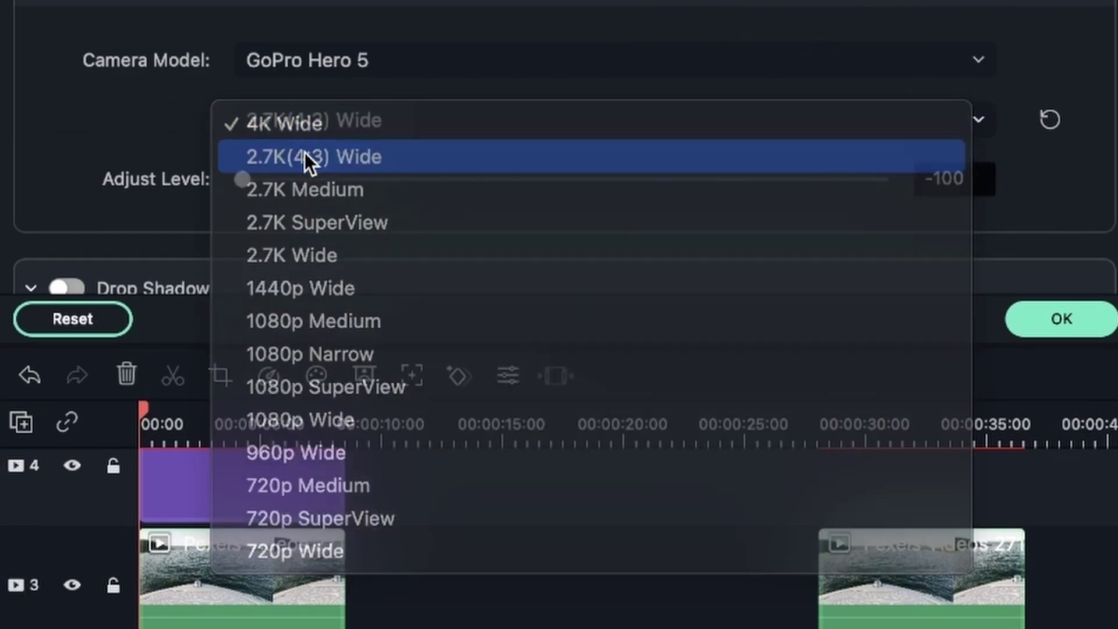